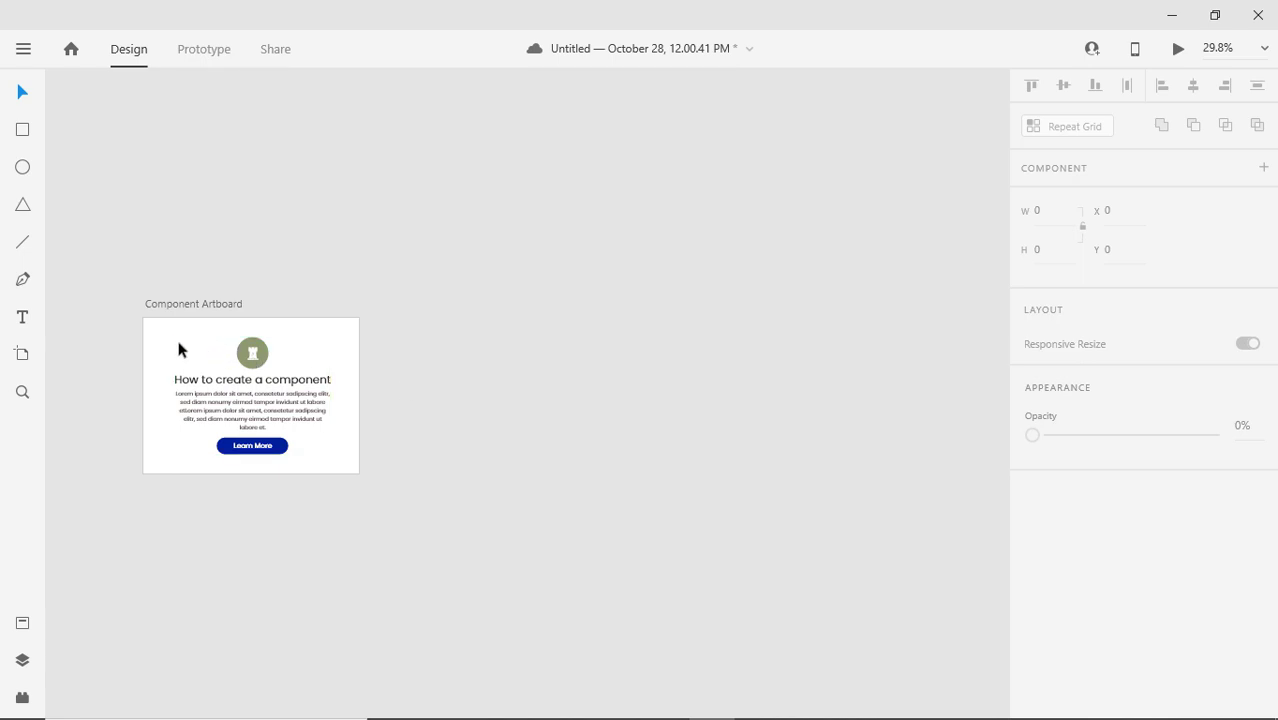
- Duplicate the Component Artboard four times to make a row of identical cards
{"action": "left_click", "coordinate": [165, 338]}
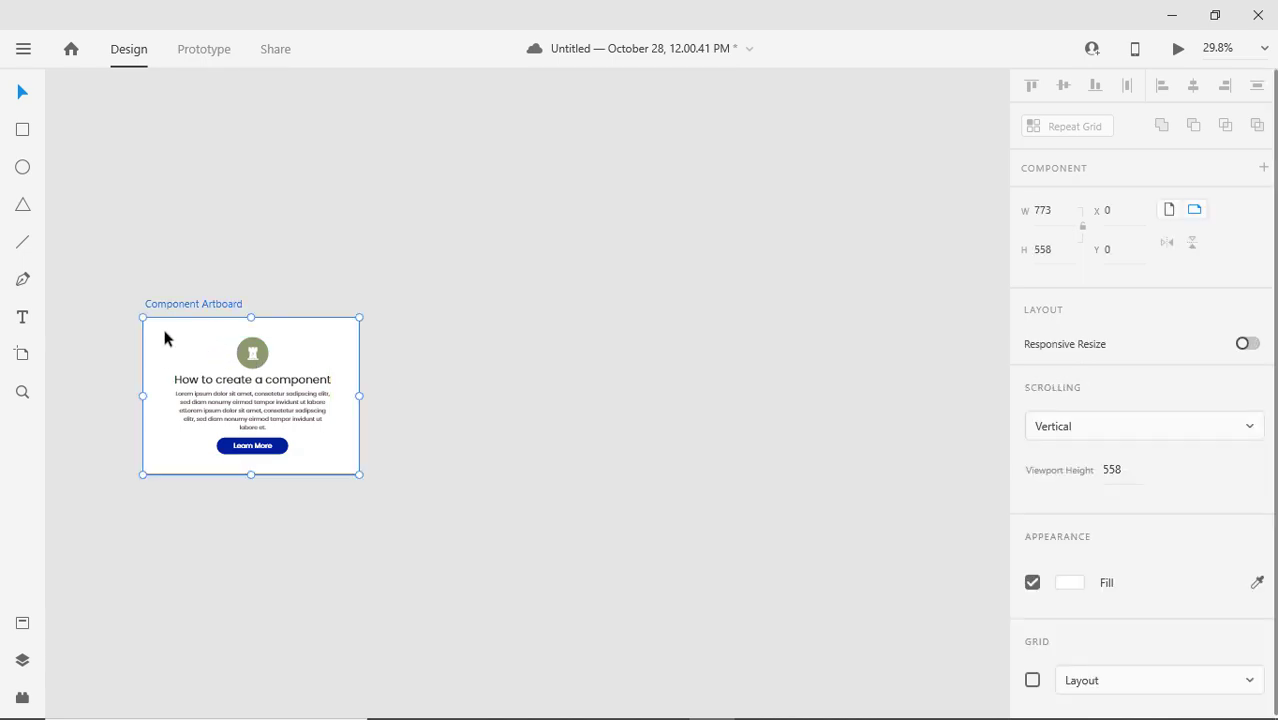
{"action": "key", "text": "ctrl+d"}
{"action": "key", "text": "ctrl+d"}
{"action": "key", "text": "ctrl+d"}
{"action": "key", "text": "ctrl+d"}
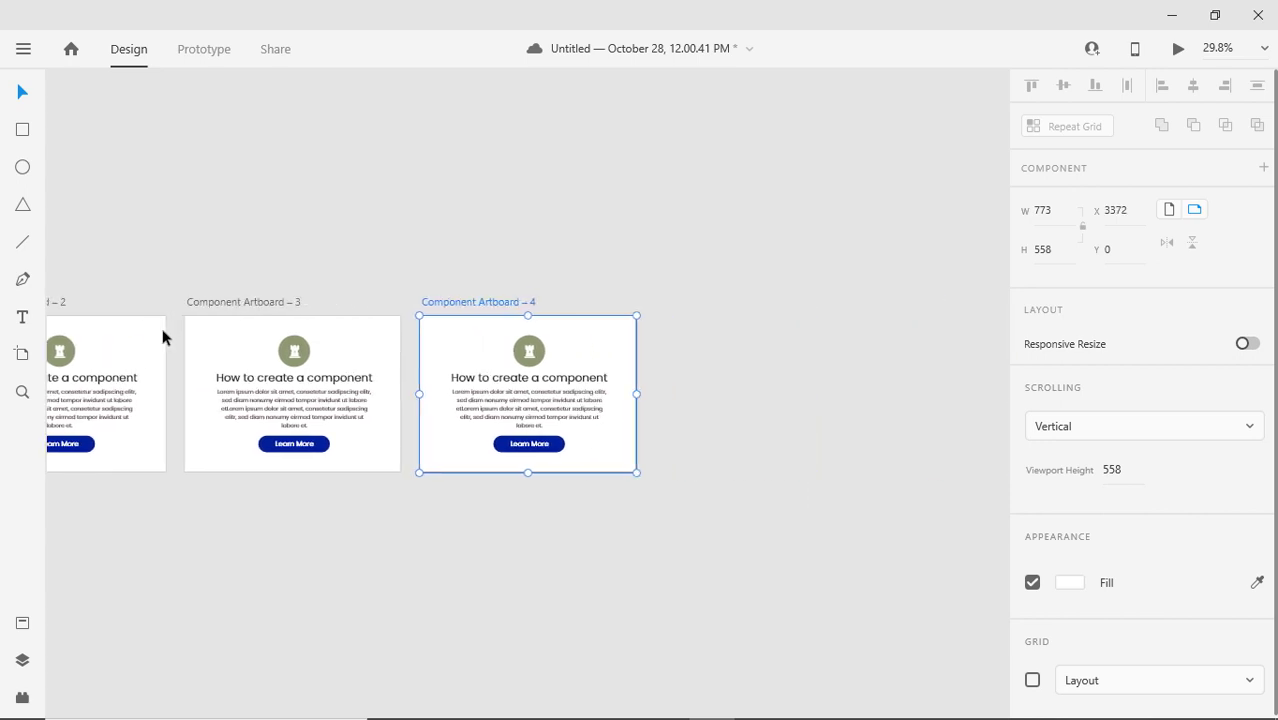
{"action": "key", "text": "z"}
{"action": "scroll", "coordinate": [582, 371], "scroll_direction": "down", "scroll_amount": 6}
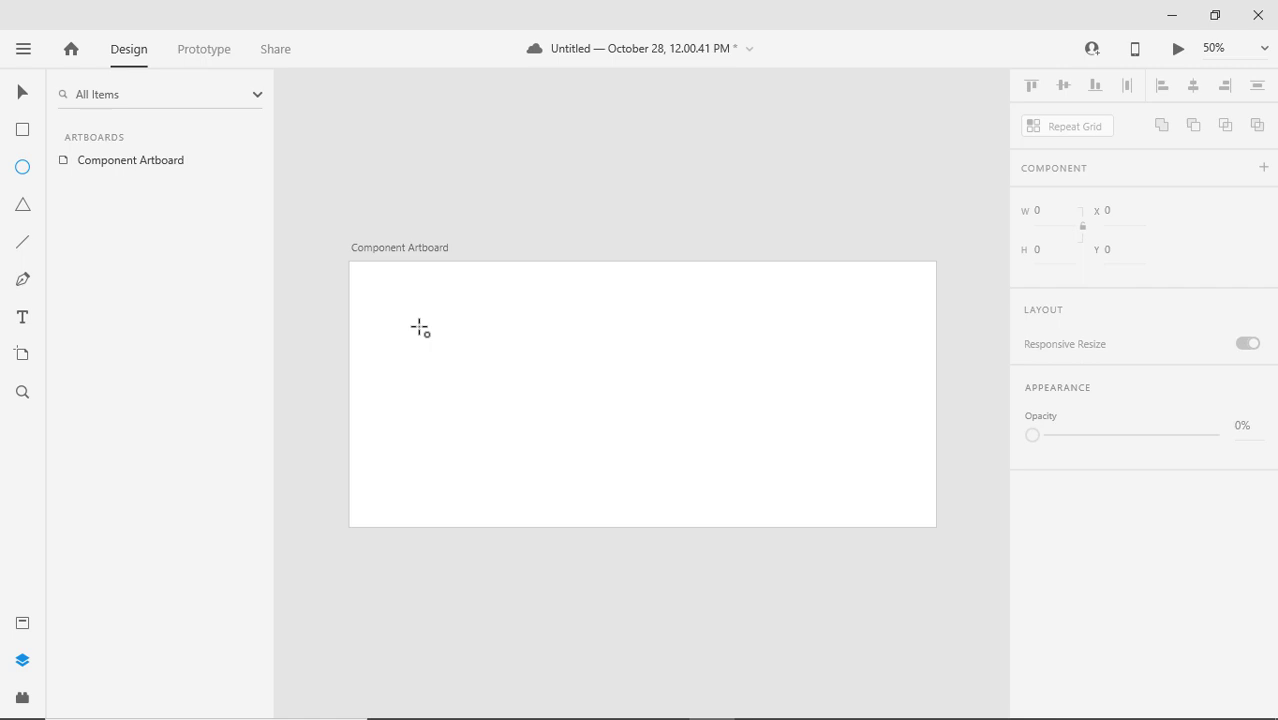
- Draw a 148 by 148 circle near the upper-left corner of the Component Artboard and remove its border
{"action": "left_click_drag", "start_coordinate": [419, 327], "coordinate": [454, 371]}
{"action": "key", "text": "v"}
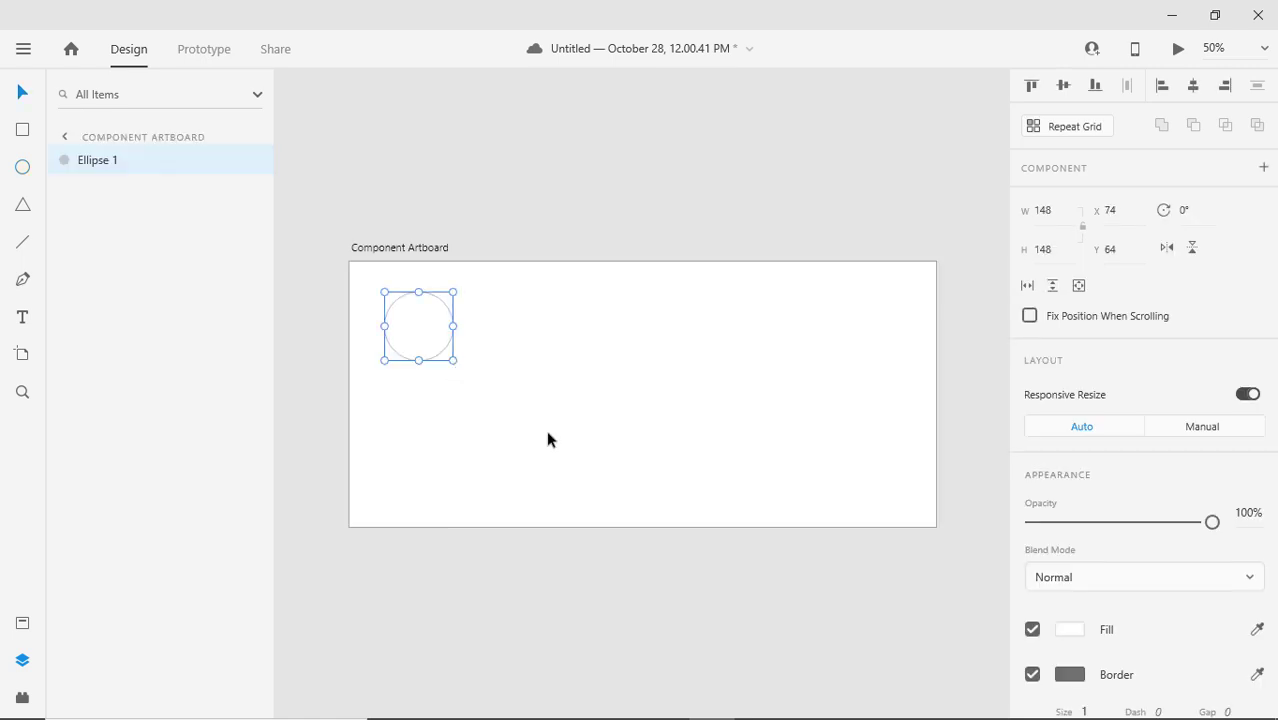
{"action": "scroll", "coordinate": [1044, 531], "scroll_direction": "down", "scroll_amount": 2}
{"action": "left_click", "coordinate": [1032, 480]}
- Fill the circle with the green colour #009B78
{"action": "left_click", "coordinate": [1070, 506]}
{"action": "left_click", "coordinate": [942, 468]}
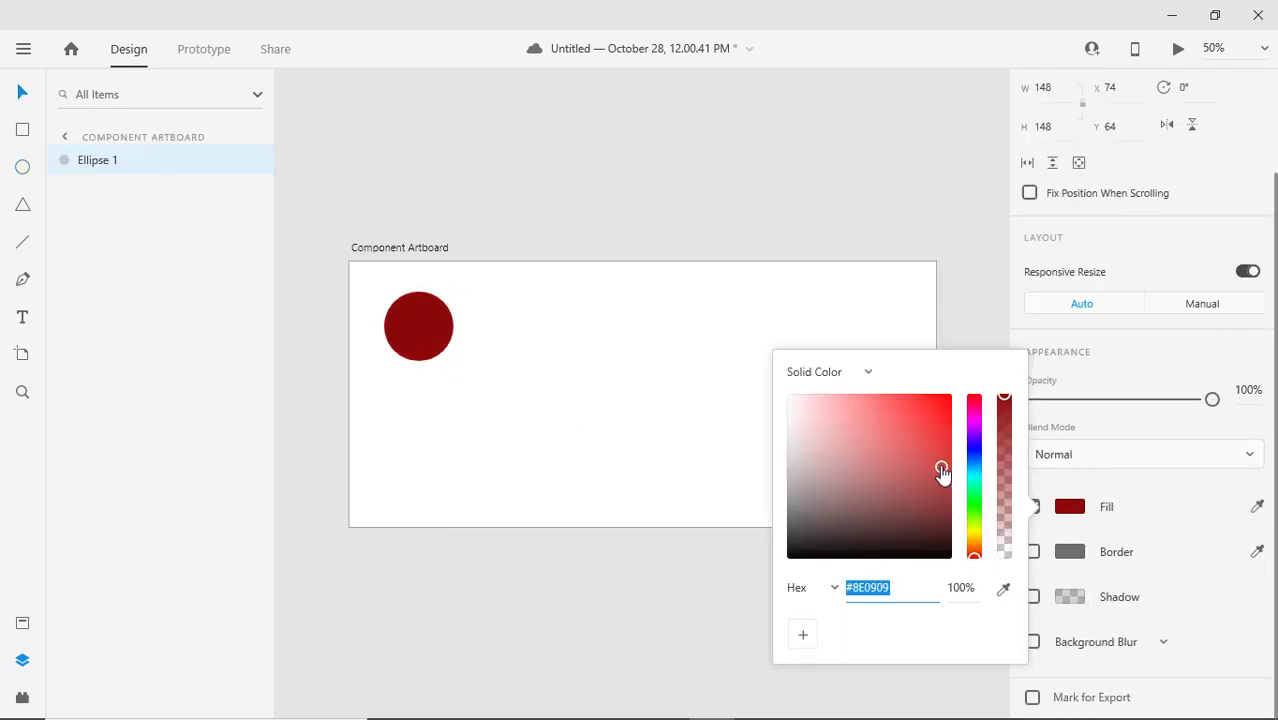
{"action": "left_click_drag", "start_coordinate": [976, 472], "coordinate": [977, 489]}
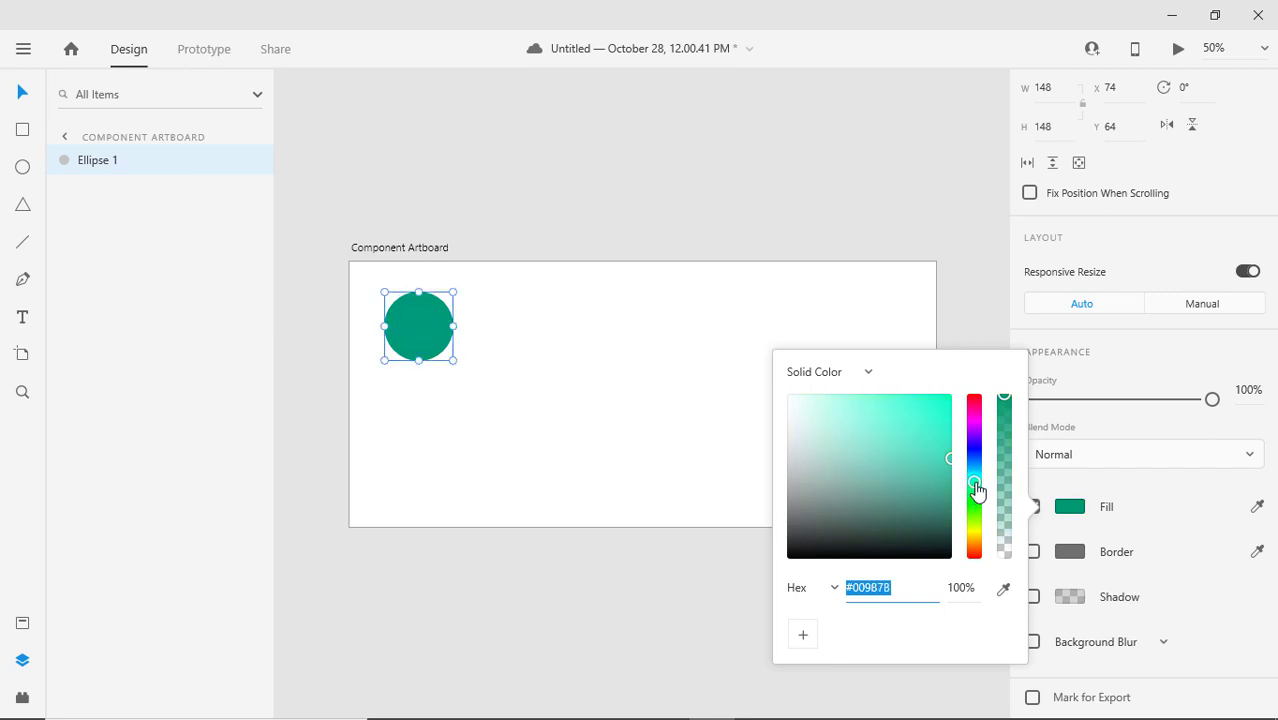
- Save the circle's green fill as a colour in the document assets
{"action": "left_click", "coordinate": [22, 626]}
{"action": "left_click", "coordinate": [252, 381]}
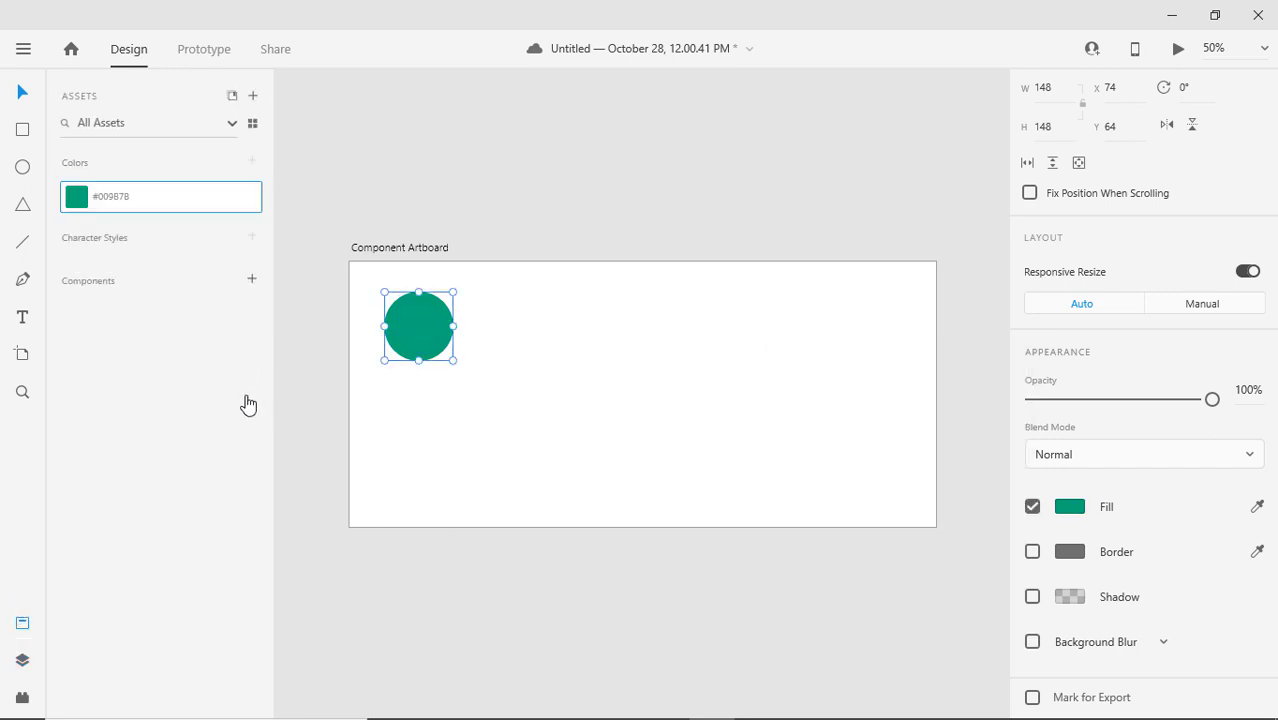
{"action": "left_click", "coordinate": [311, 472]}
- Switch to the Font Awesome cheatsheet in the browser, copy the chess-rook icon and paste it as text just right of the circle
{"action": "left_click", "coordinate": [434, 334]}
{"action": "key", "text": "alt+Tab"}
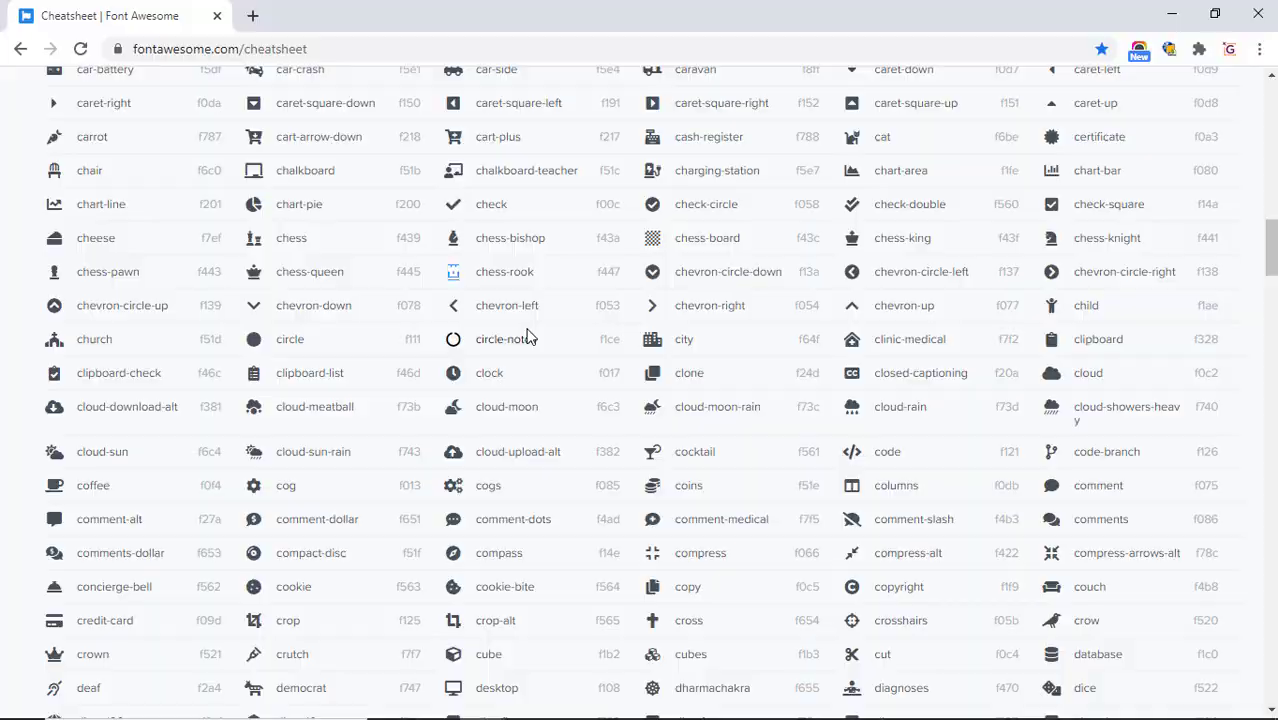
{"action": "key", "text": "alt+Tab"}
{"action": "left_click", "coordinate": [469, 326]}
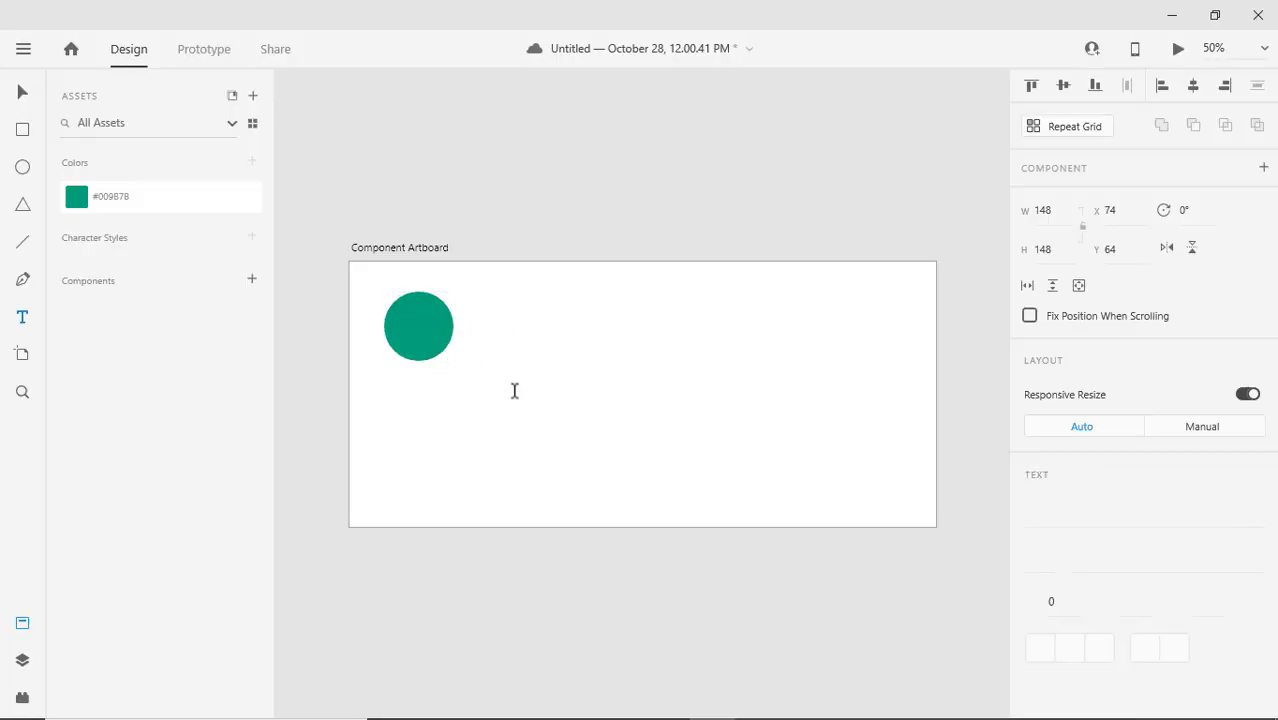
{"action": "key", "text": "ctrl+v"}
- Set the pasted icon's text size to 40 and its font to Font Awesome 5 Free
{"action": "left_click", "coordinate": [1048, 558]}
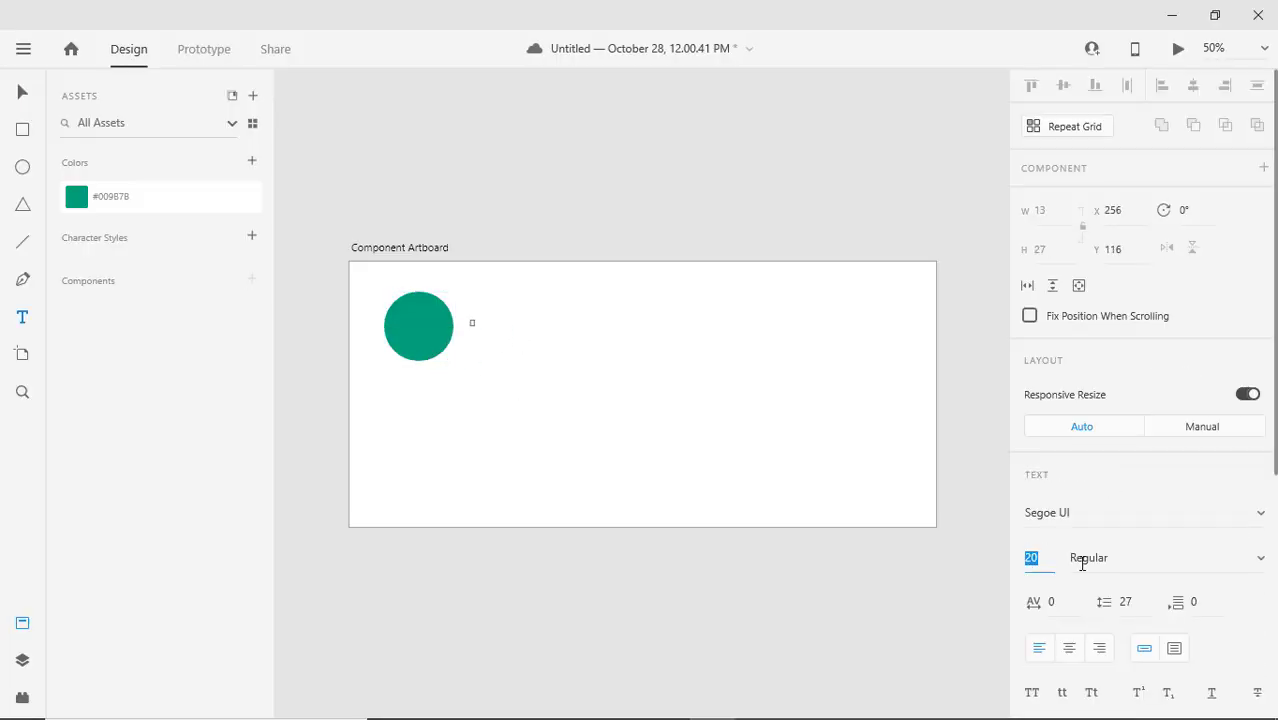
{"action": "type", "text": "40"}
{"action": "scroll", "coordinate": [1170, 488], "scroll_direction": "down", "scroll_amount": 1}
{"action": "left_click", "coordinate": [1141, 465]}
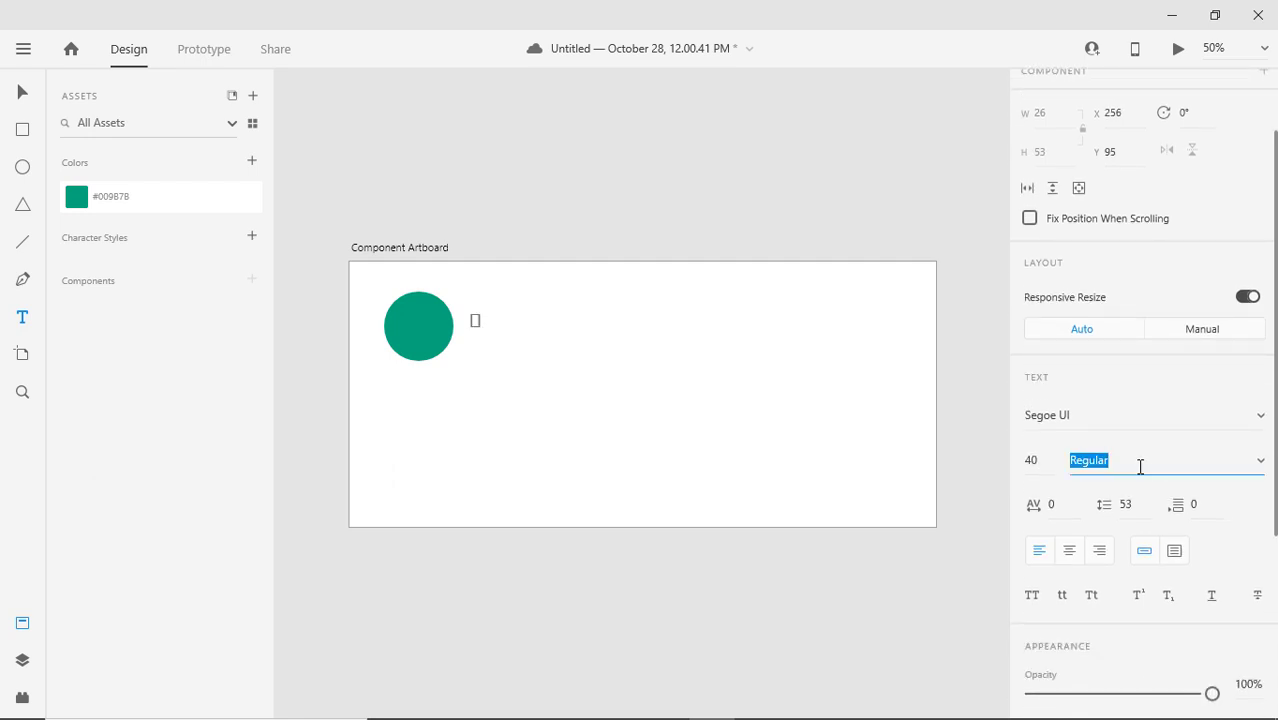
{"action": "left_click", "coordinate": [1138, 422]}
{"action": "type", "text": "Font Awesome 5 Brands"}
{"action": "key", "text": "Return"}
{"action": "left_click", "coordinate": [1258, 418]}
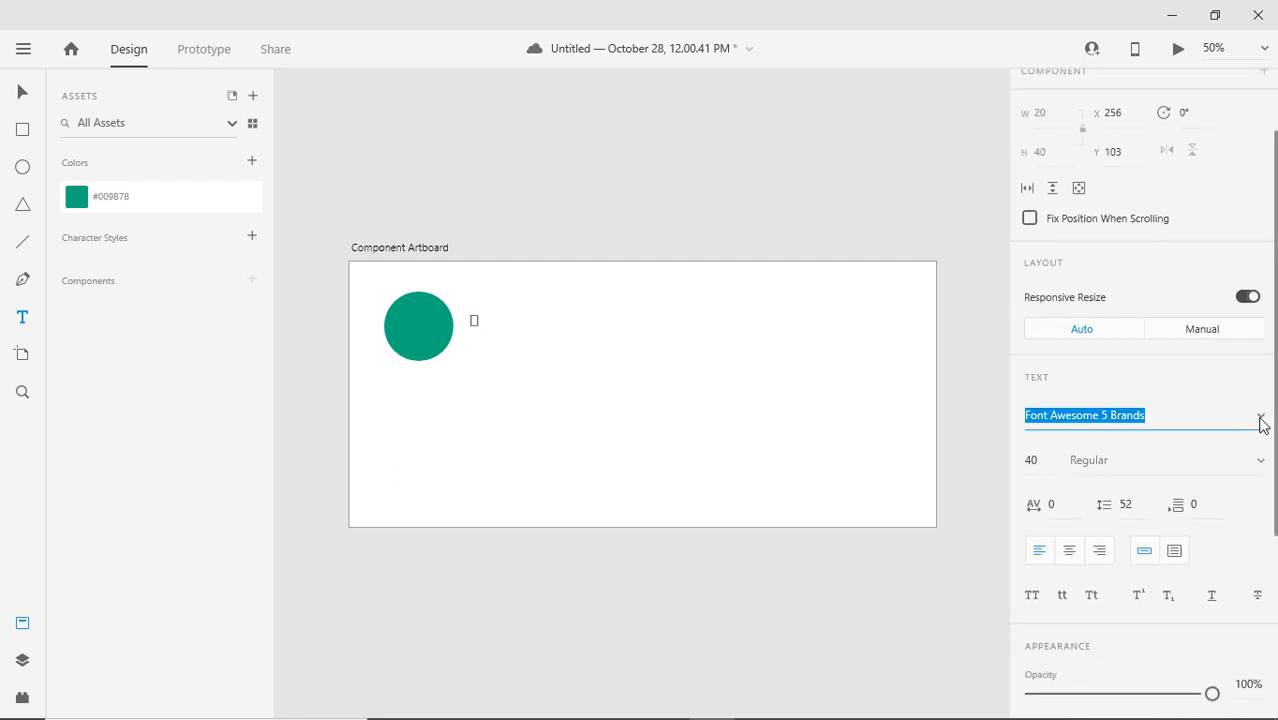
{"action": "left_click", "coordinate": [1201, 465]}
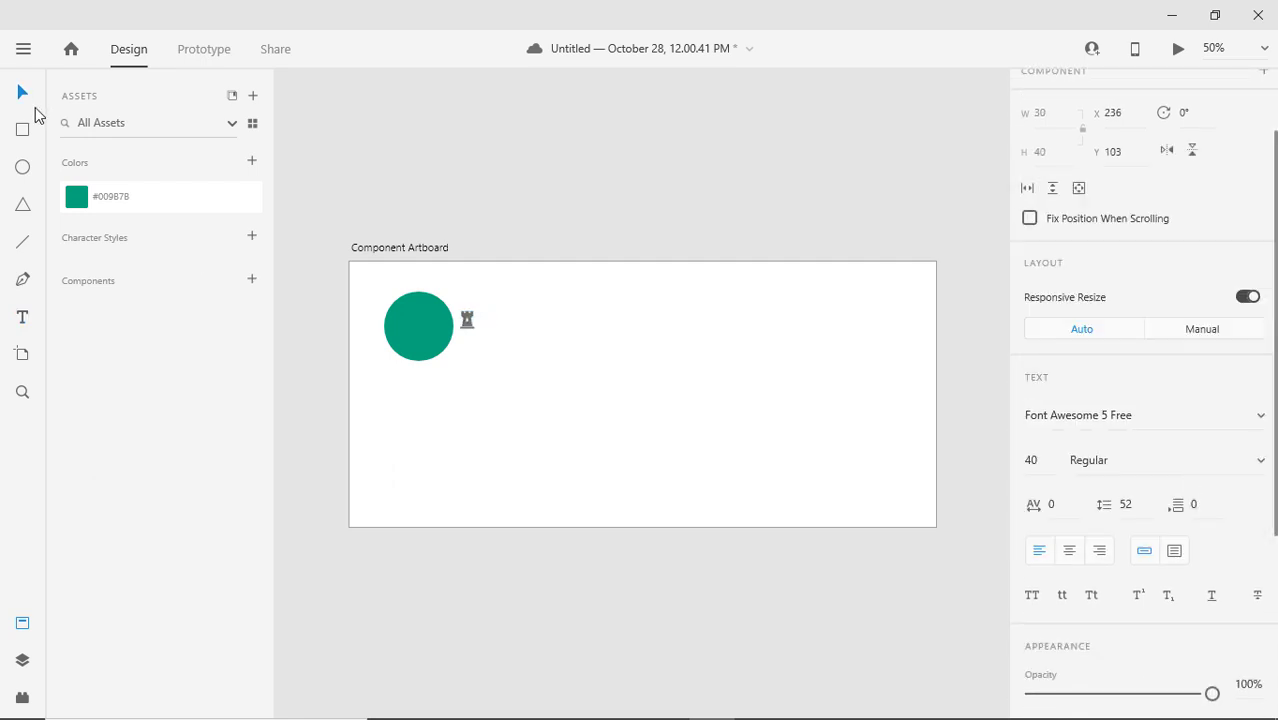
- Move the rook icon left and slightly down onto the green circle, to X 126 and Y 123
{"action": "key", "text": "shift+Down"}
{"action": "key", "text": "shift+Down"}
{"action": "key", "text": "shift+Left"}
{"action": "key", "text": "shift+Left"}
{"action": "key", "text": "shift+Left"}
{"action": "key", "text": "shift+Left"}
{"action": "key", "text": "shift+Left"}
{"action": "key", "text": "shift+Left"}
{"action": "key", "text": "shift+Left"}
{"action": "key", "text": "shift+Left"}
{"action": "key", "text": "shift+Left"}
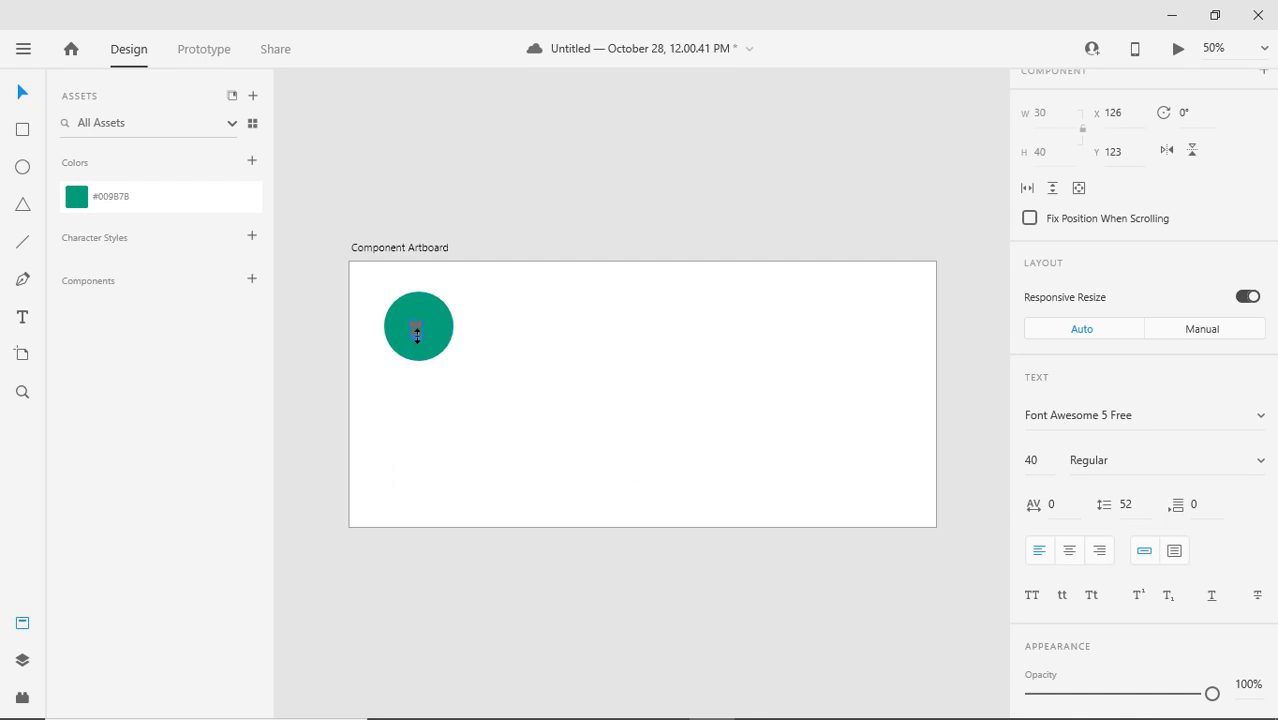
- Enlarge the rook icon to a text size of 79 and fill it with white #FFFFFF
{"action": "left_click_drag", "start_coordinate": [415, 370], "coordinate": [419, 323]}
{"action": "scroll", "coordinate": [1165, 150], "scroll_direction": "down", "scroll_amount": 3}
{"action": "left_click", "coordinate": [1072, 512]}
{"action": "left_click_drag", "start_coordinate": [850, 420], "coordinate": [733, 352]}
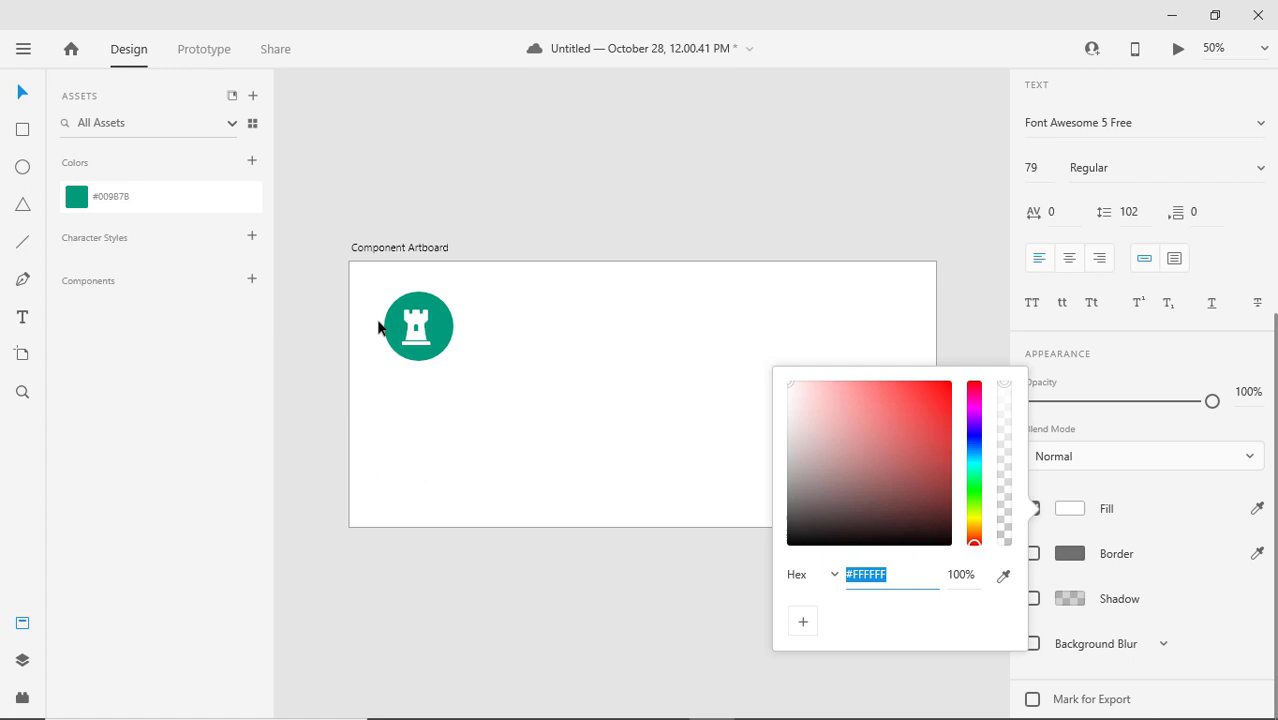
{"action": "left_click", "coordinate": [380, 328]}
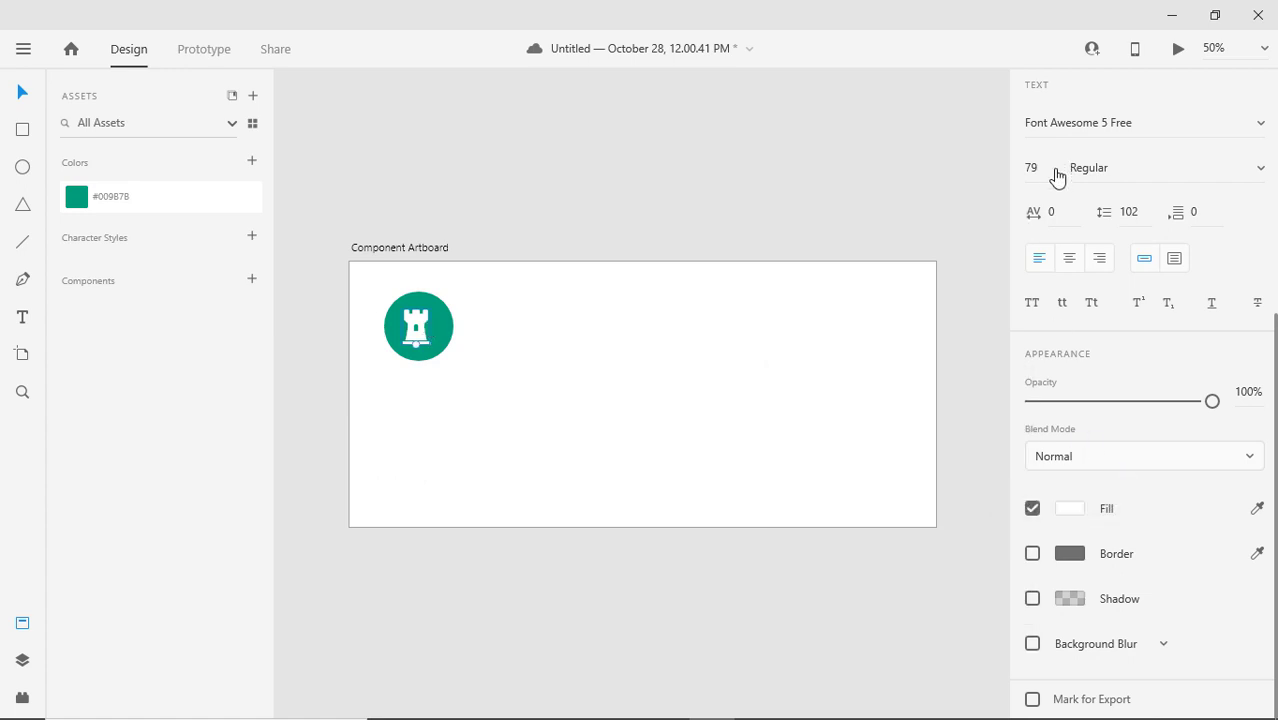
- Set the rook icon's text size to 60
{"action": "left_click", "coordinate": [1057, 176]}
{"action": "type", "text": "60"}
{"action": "key", "text": "Return"}
- Centre the rook icon on the circle both vertically and horizontally, and move the pair right to X 134
{"action": "left_click", "coordinate": [443, 311], "text": "shift"}
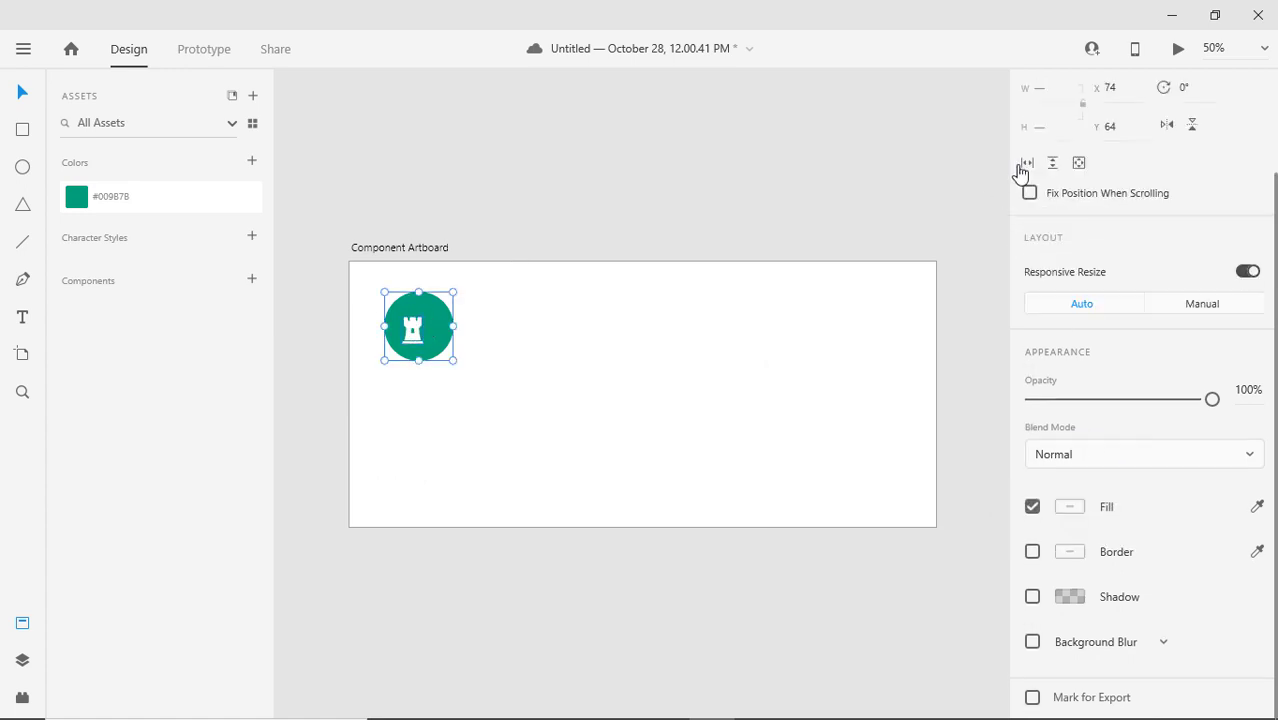
{"action": "scroll", "coordinate": [1127, 446], "scroll_direction": "up", "scroll_amount": 3}
{"action": "left_click", "coordinate": [1063, 88]}
{"action": "left_click", "coordinate": [1192, 88]}
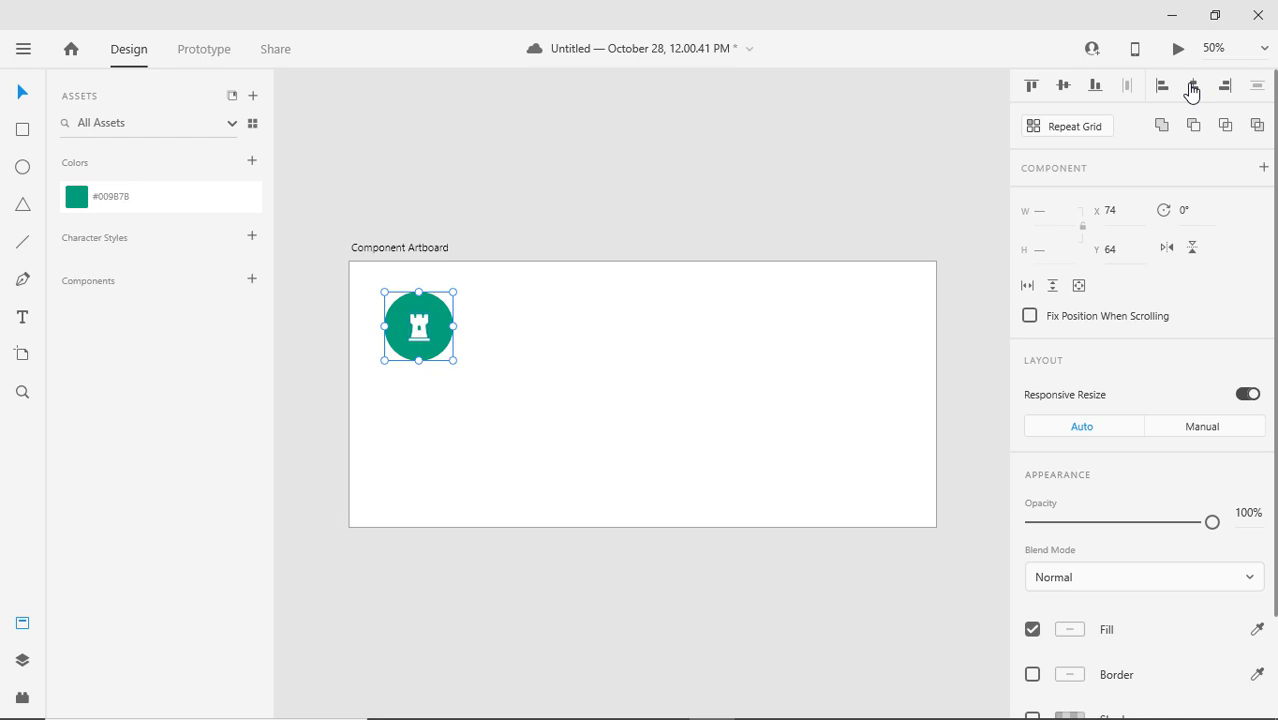
{"action": "left_click", "coordinate": [532, 571]}
{"action": "left_click_drag", "start_coordinate": [322, 293], "coordinate": [470, 324]}
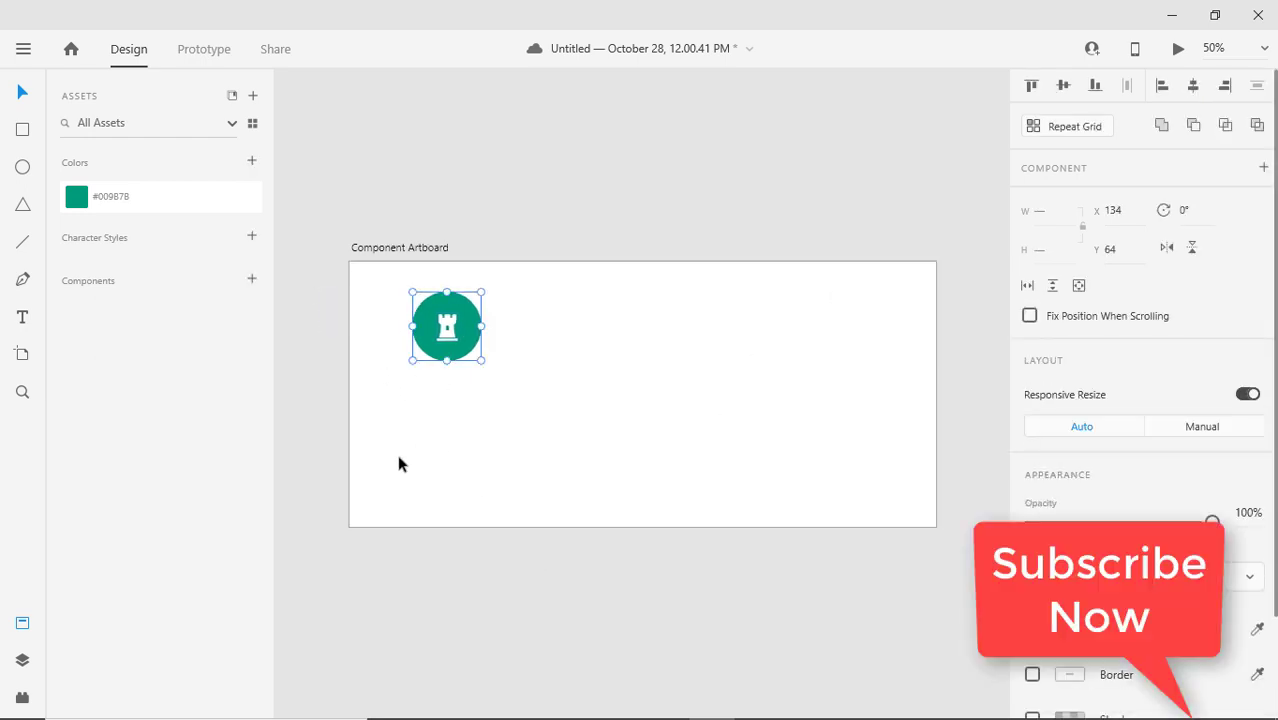
- Add the heading "How to ceate a component" below the circle and fill the text with dark grey #6E6464
{"action": "left_click", "coordinate": [375, 395]}
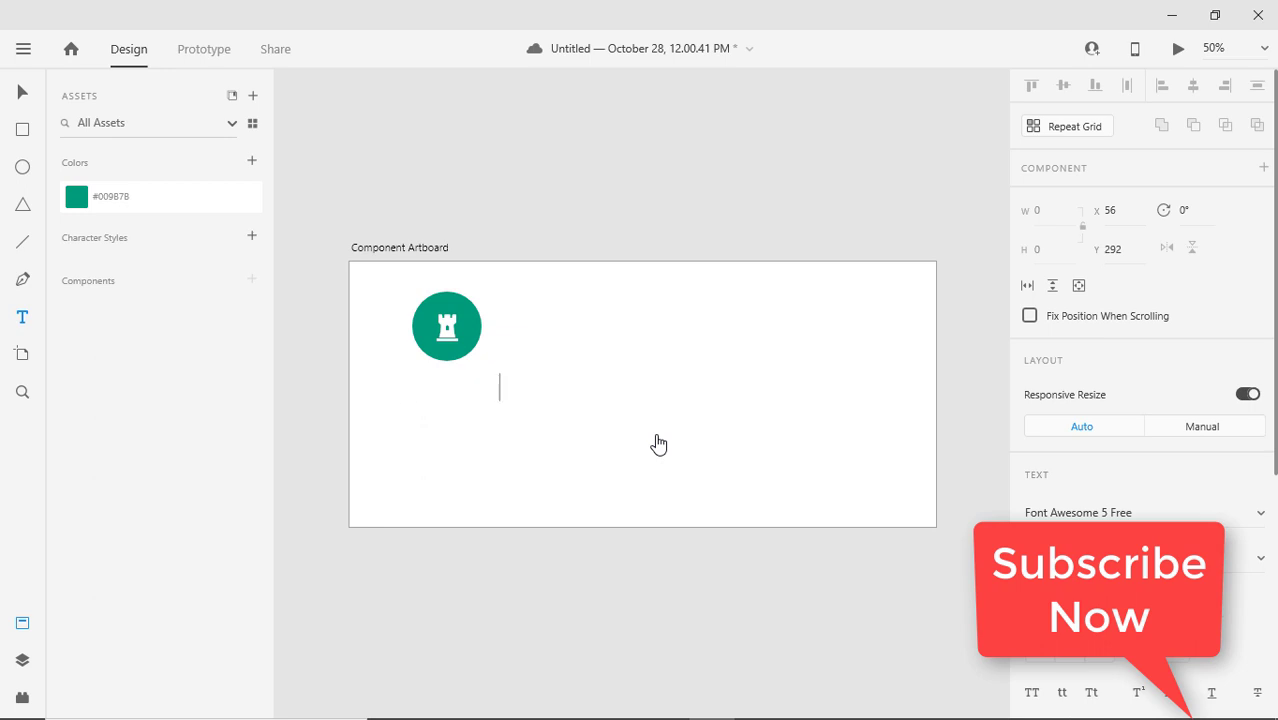
{"action": "type", "text": "..."}
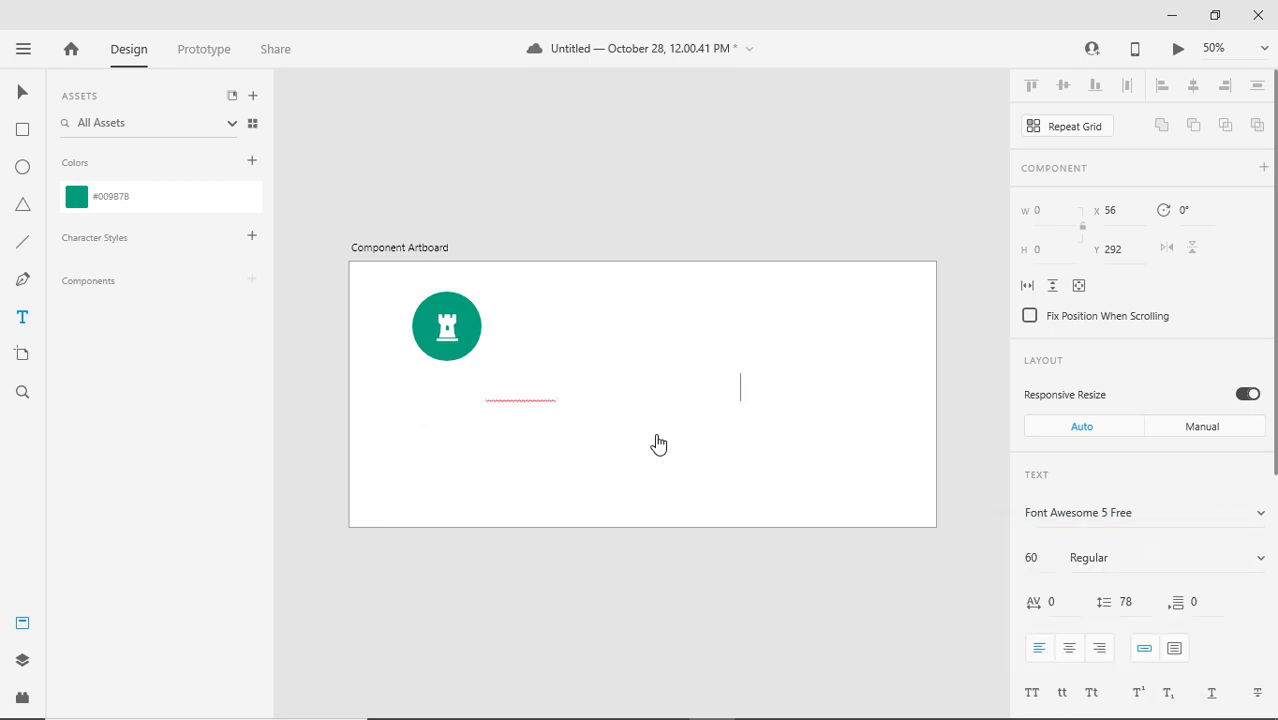
{"action": "key", "text": "ctrl+a"}
{"action": "scroll", "coordinate": [1118, 540], "scroll_direction": "down", "scroll_amount": 8}
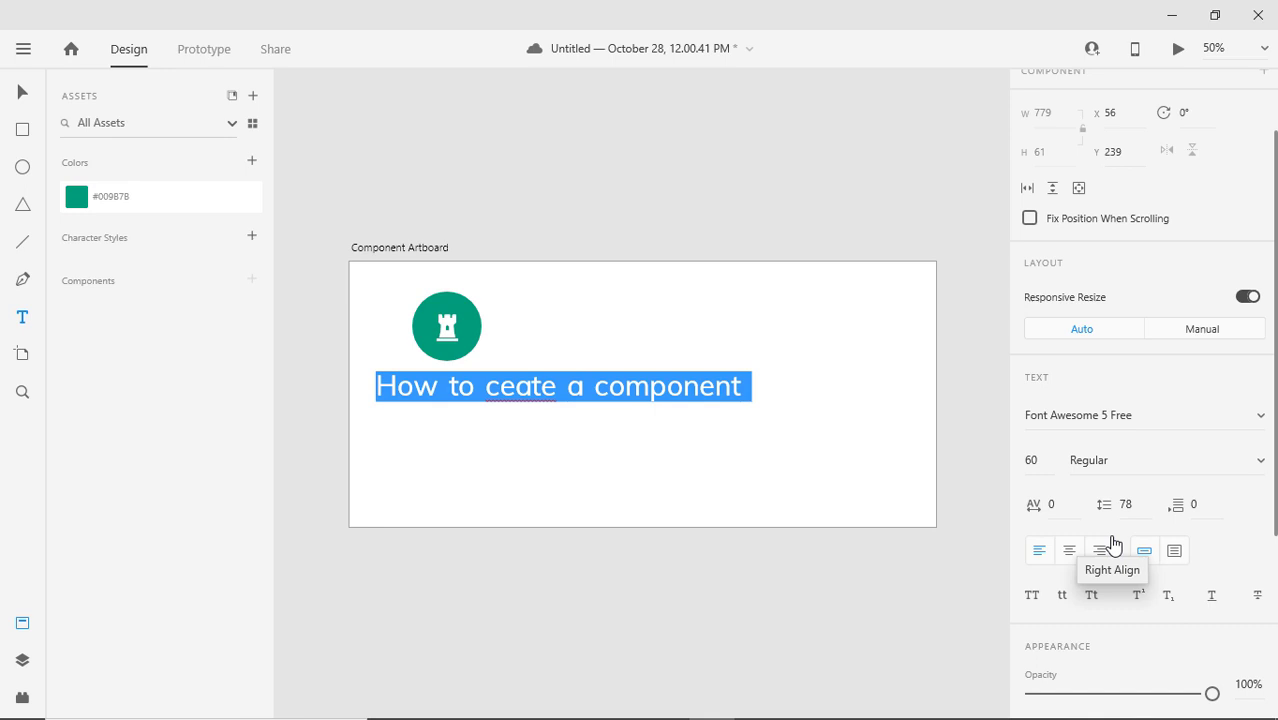
{"action": "left_click", "coordinate": [1062, 510]}
{"action": "left_click", "coordinate": [807, 475]}
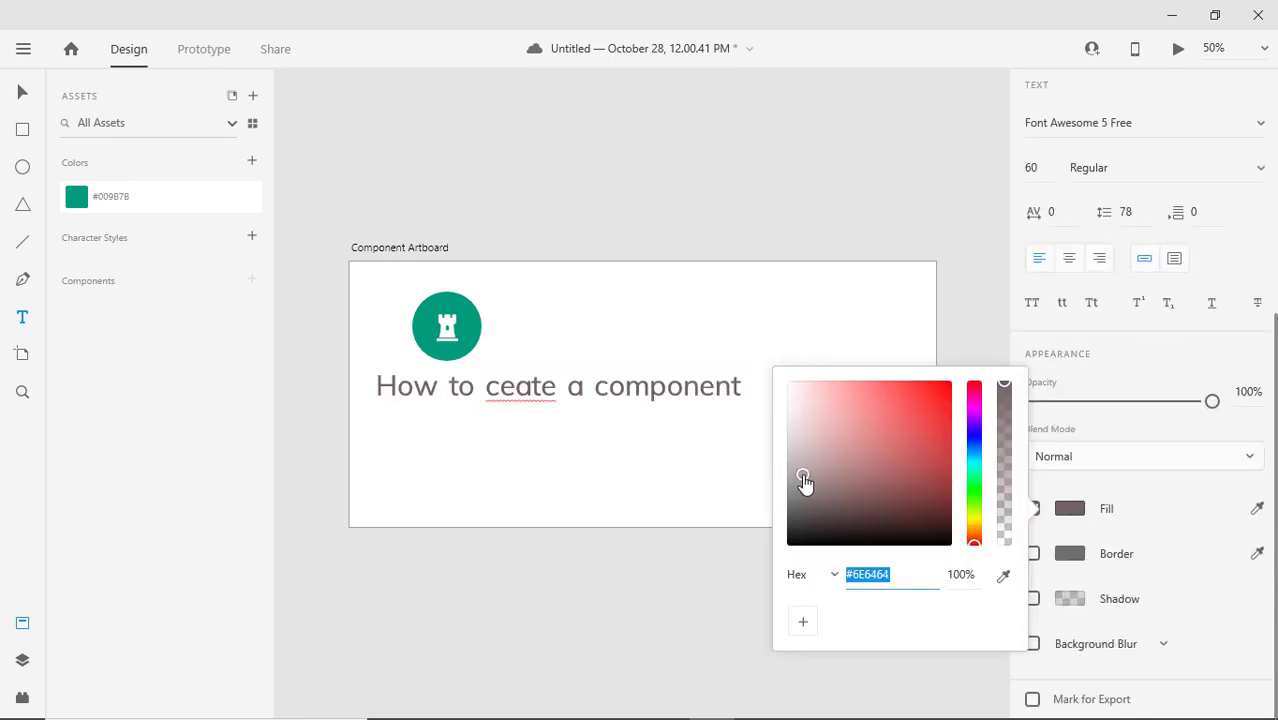
- Correct the misspelled word "ceate" in the heading to "create"
{"action": "left_click", "coordinate": [557, 390]}
{"action": "type", "text": "e"}
{"action": "key", "text": "BackSpace"}
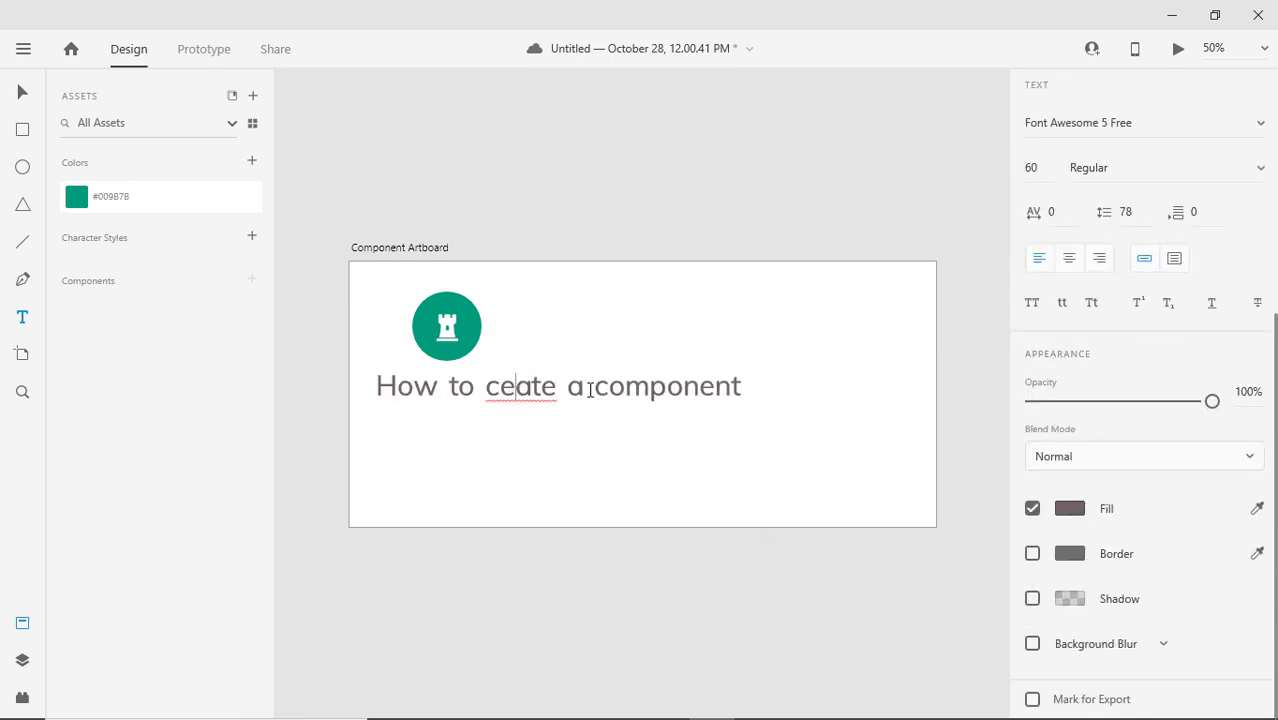
{"action": "key", "text": "Left"}
{"action": "type", "text": "r"}
- Set the whole heading's font to Poppins and its size to 40
{"action": "double_click", "coordinate": [603, 391]}
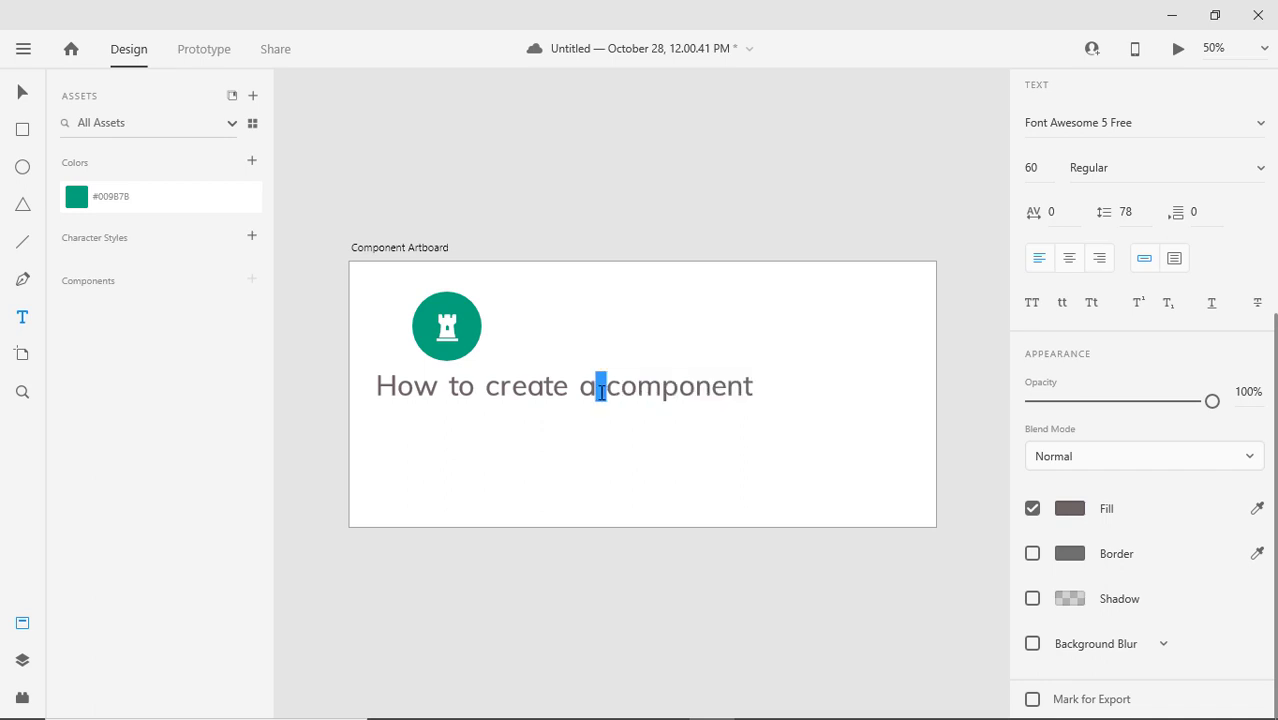
{"action": "key", "text": "ctrl+a"}
{"action": "scroll", "coordinate": [1115, 276], "scroll_direction": "up", "scroll_amount": 1}
{"action": "left_click", "coordinate": [1100, 219]}
{"action": "type", "text": "Pop"}
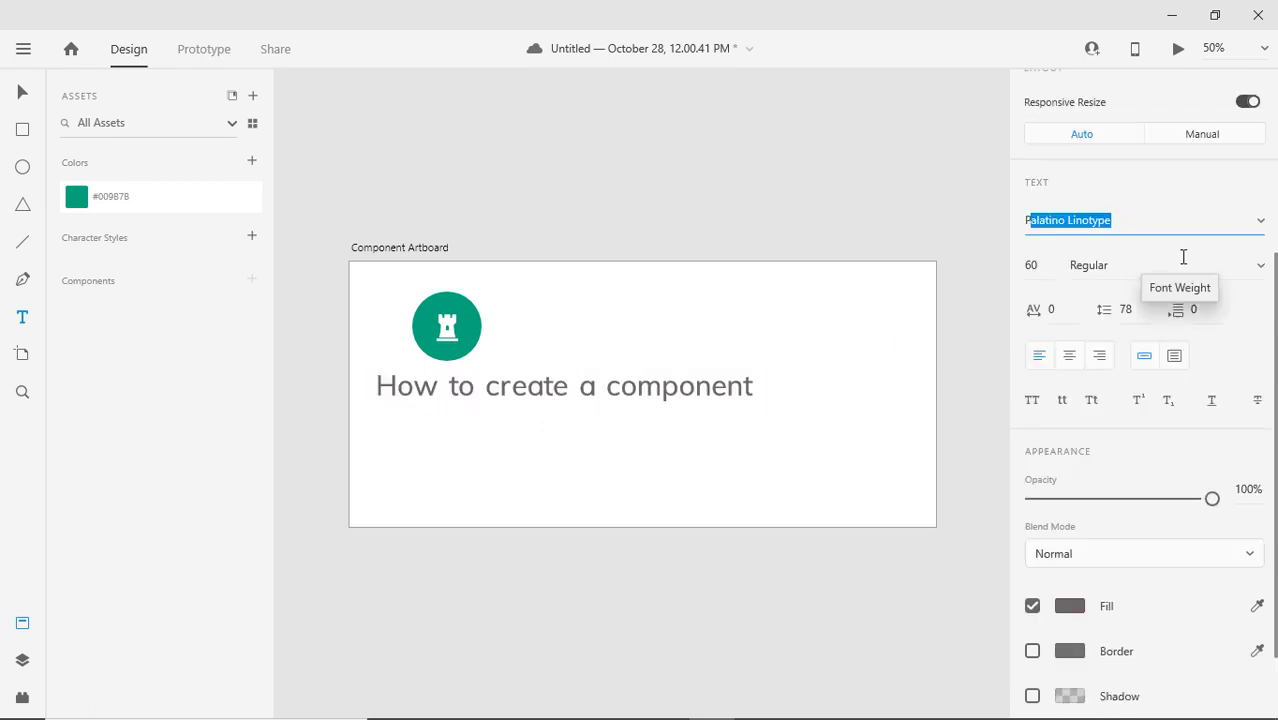
{"action": "key", "text": "Return"}
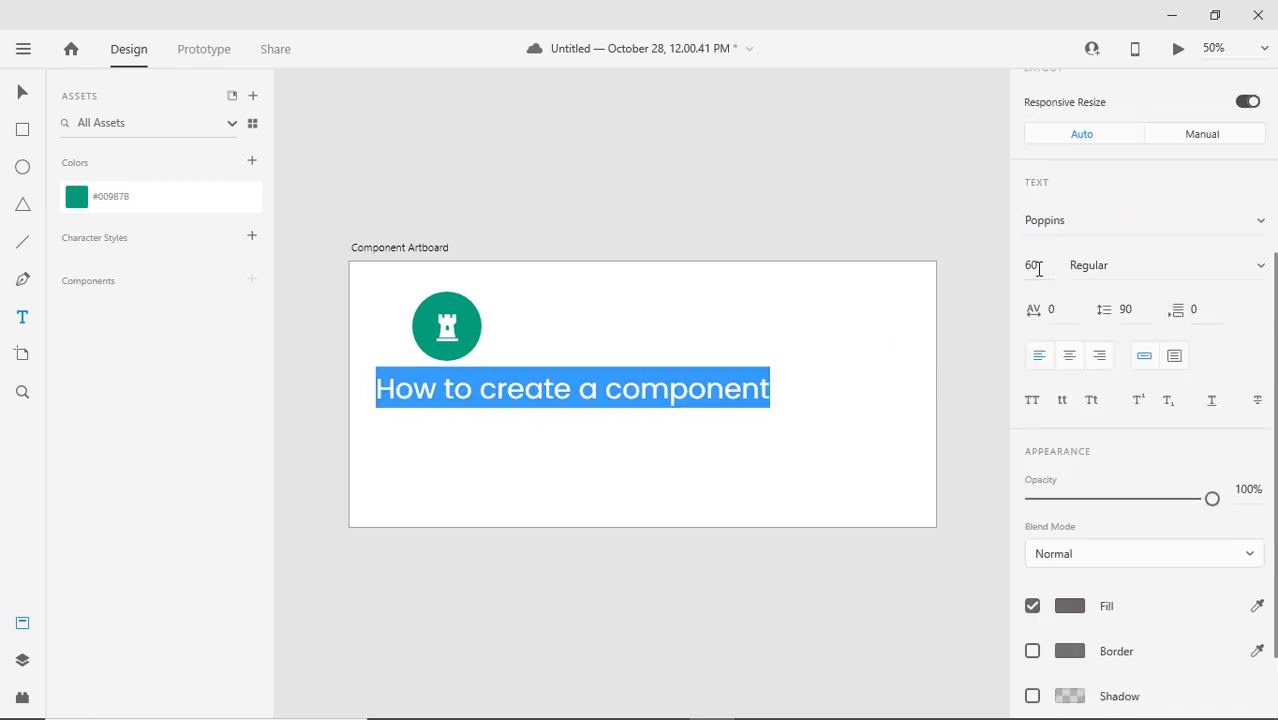
{"action": "left_click", "coordinate": [1037, 268]}
{"action": "type", "text": "40"}
{"action": "key", "text": "Return"}
- Move the circle and rook icon together to X 263, centred above the heading
{"action": "left_click", "coordinate": [22, 91]}
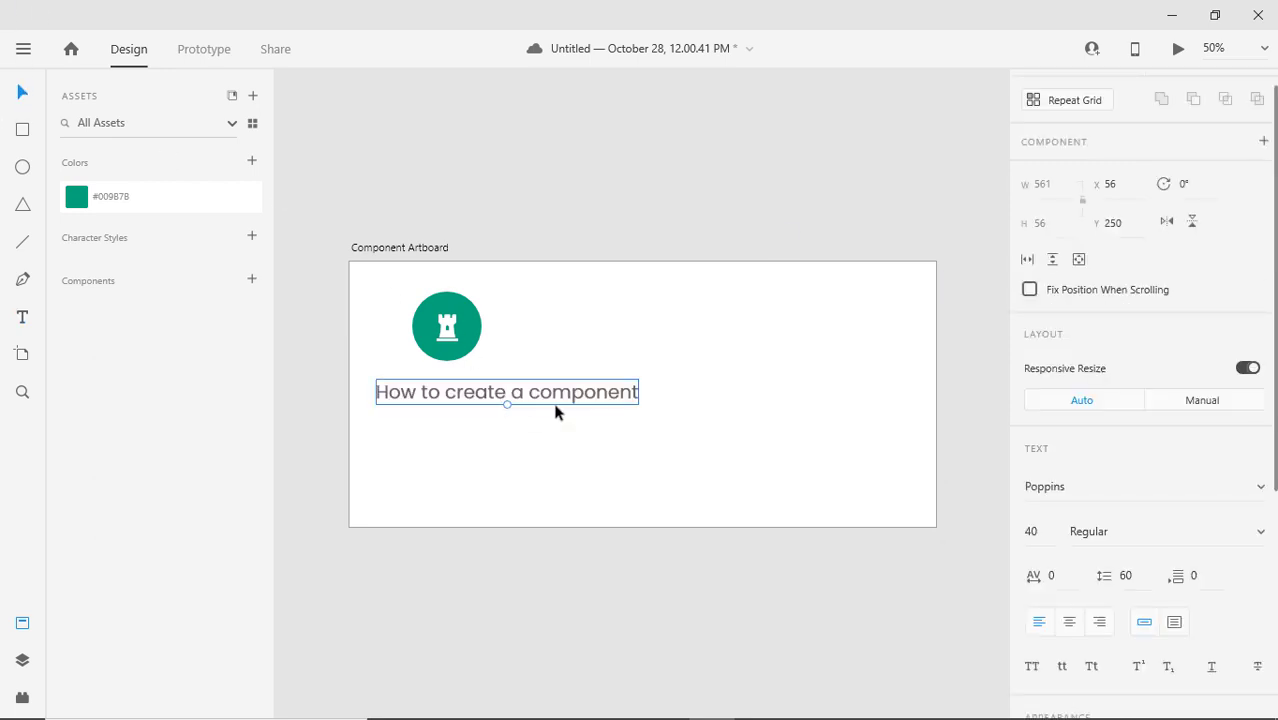
{"action": "left_click_drag", "start_coordinate": [455, 348], "coordinate": [516, 345]}
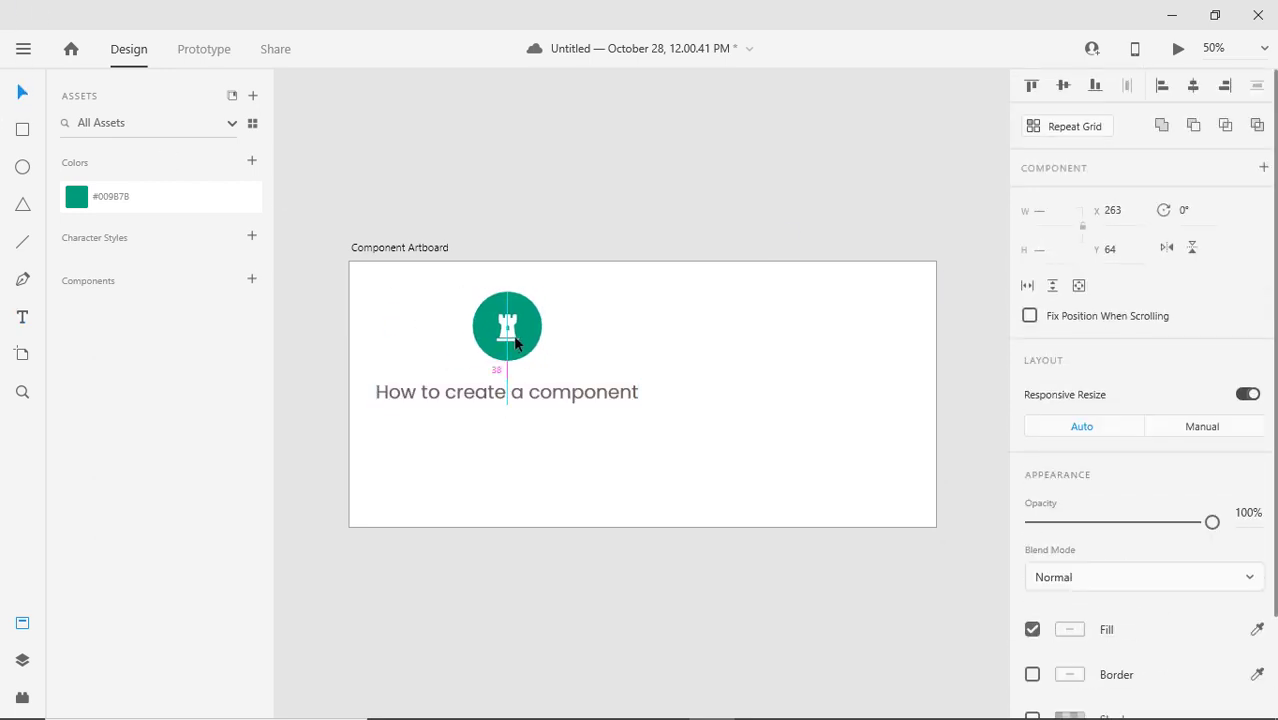
{"action": "left_click", "coordinate": [434, 472]}
- Extend the Component Artboard's lower edge downward by about half its height, leaving room beneath the heading
{"action": "left_click_drag", "start_coordinate": [586, 462], "coordinate": [599, 448]}
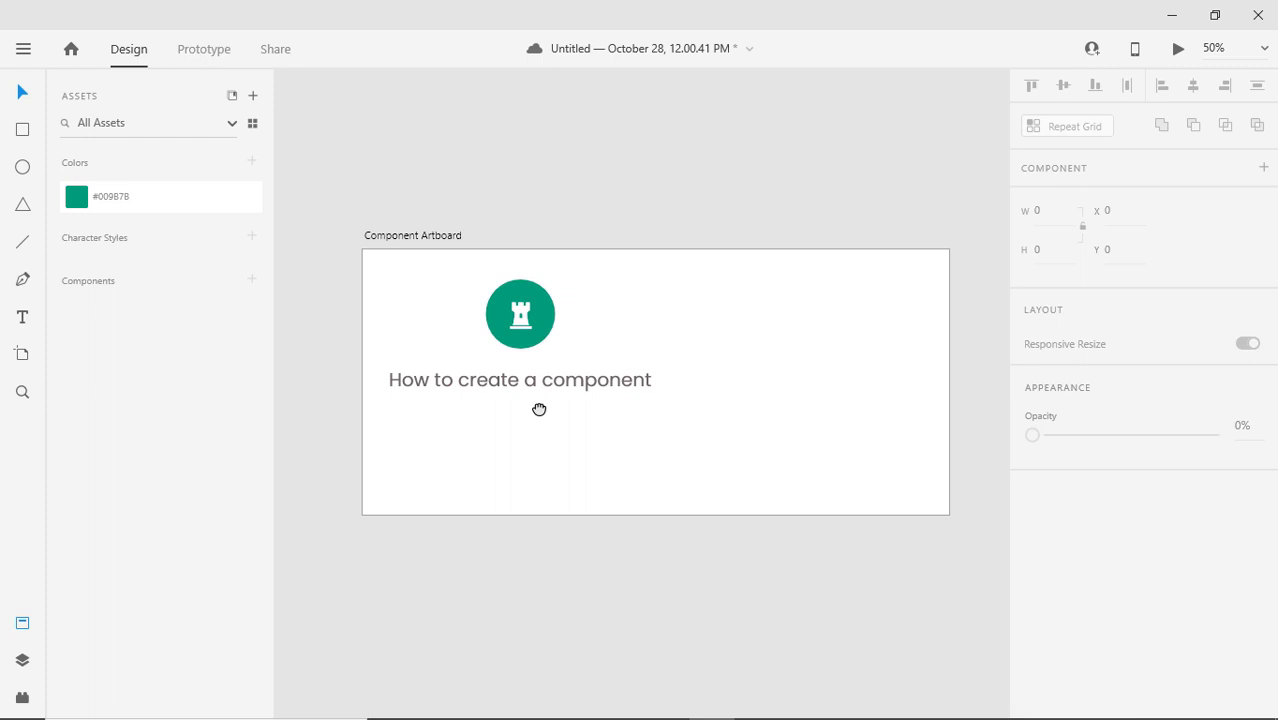
{"action": "left_click_drag", "start_coordinate": [539, 408], "coordinate": [539, 401]}
{"action": "double_click", "coordinate": [576, 441]}
{"action": "left_click_drag", "start_coordinate": [655, 507], "coordinate": [655, 640]}
{"action": "left_click_drag", "start_coordinate": [351, 505], "coordinate": [365, 650]}
{"action": "left_click", "coordinate": [399, 507]}
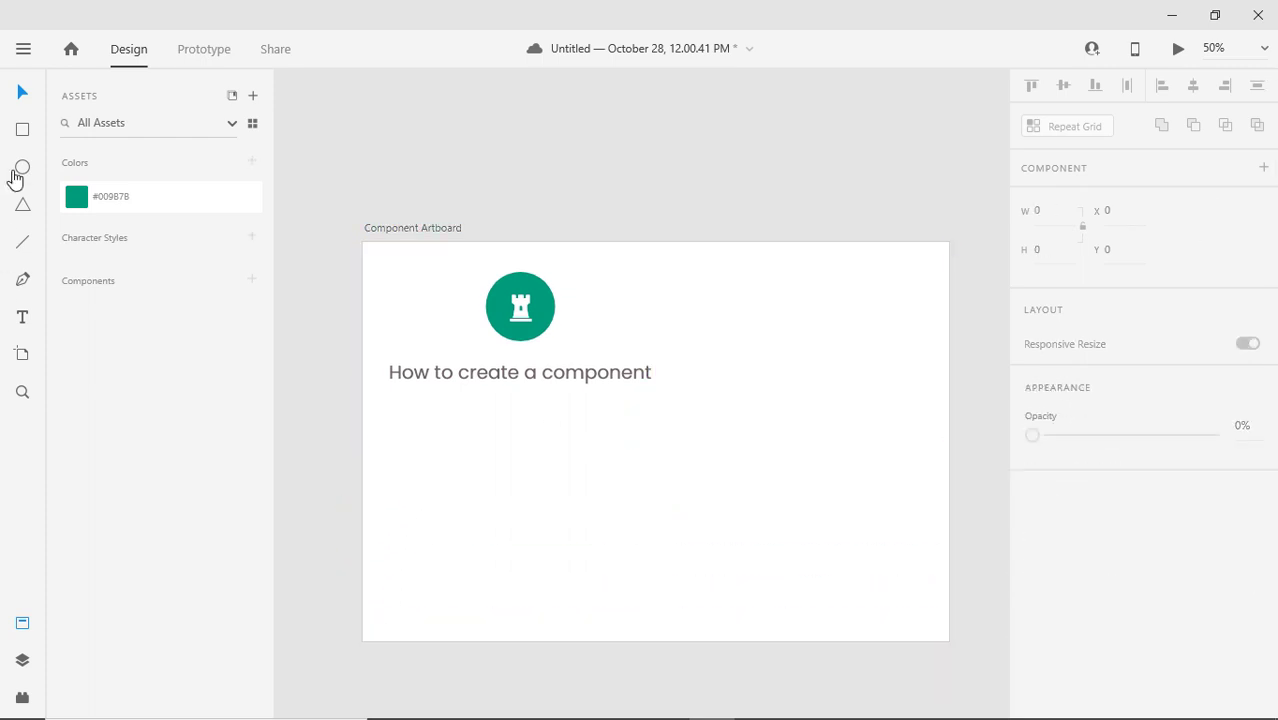
- Draw a 561 by 282 text area below the heading, enter "asd" and replace it with Lorem Ipsum placeholder text from the plugin
{"action": "left_click_drag", "start_coordinate": [391, 398], "coordinate": [653, 530]}
{"action": "type", "text": "asd"}
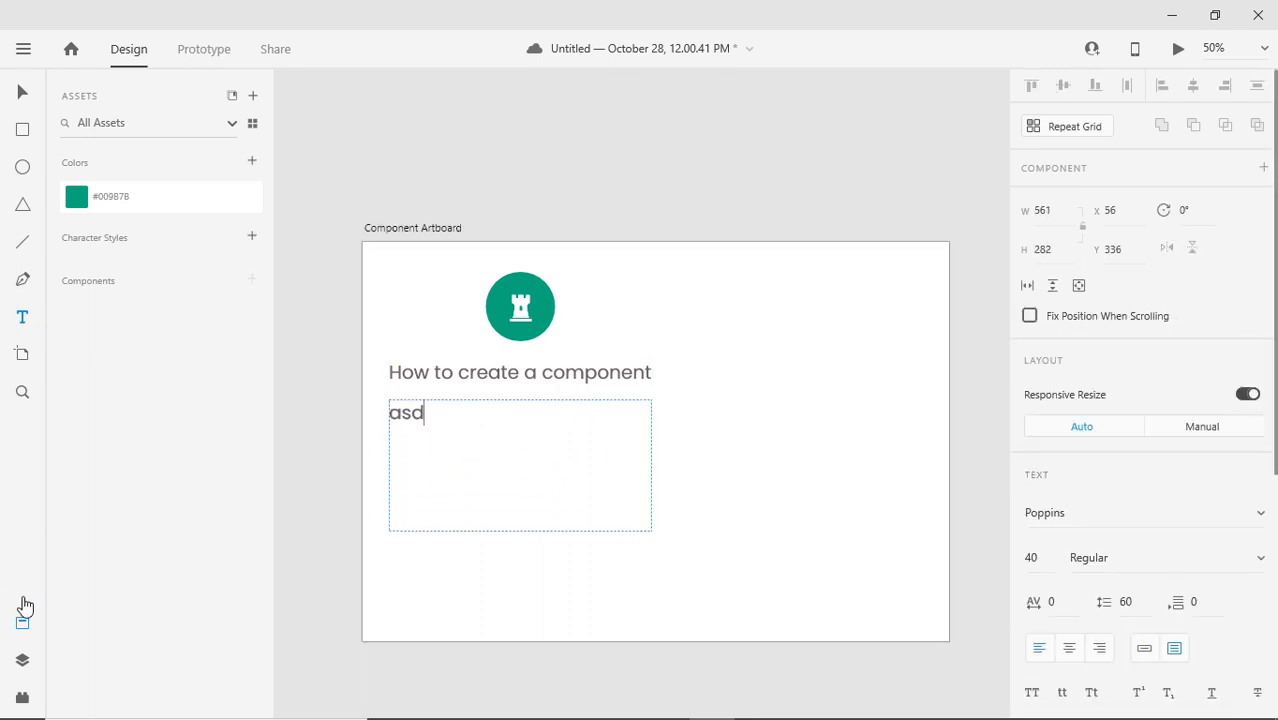
{"action": "left_click", "coordinate": [22, 662]}
{"action": "left_click", "coordinate": [22, 662]}
{"action": "left_click", "coordinate": [22, 697]}
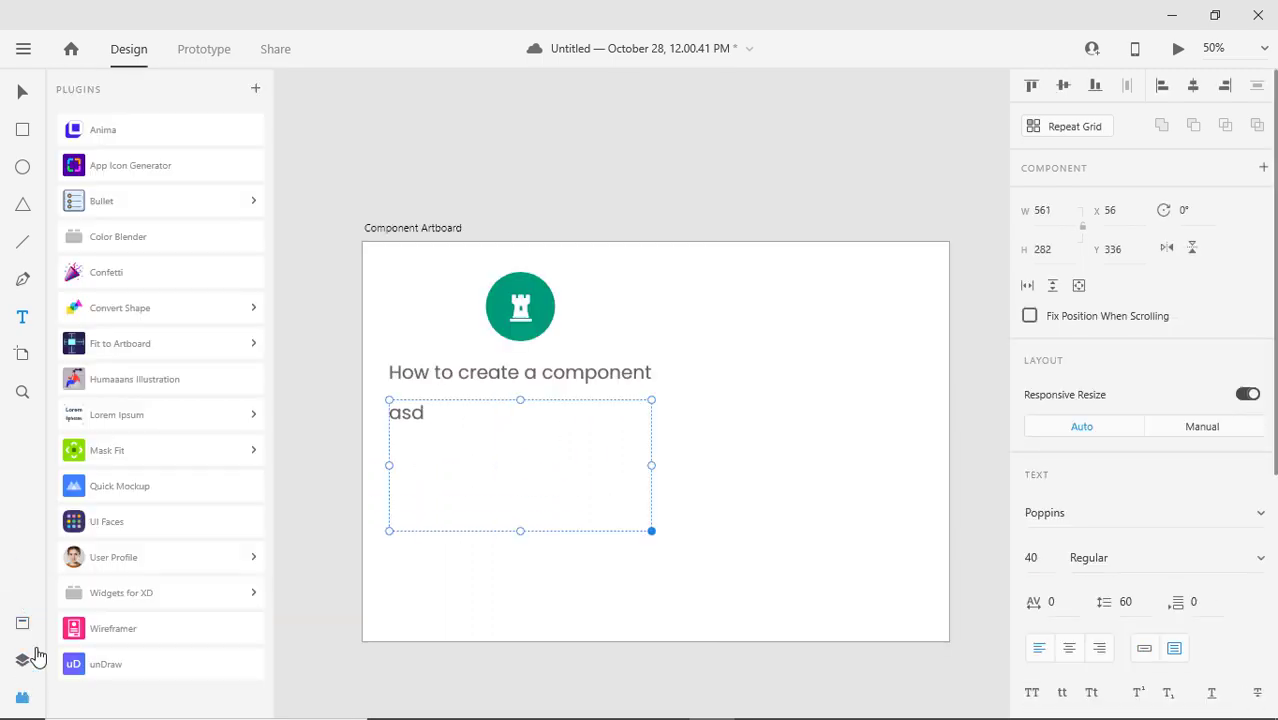
{"action": "left_click", "coordinate": [160, 418]}
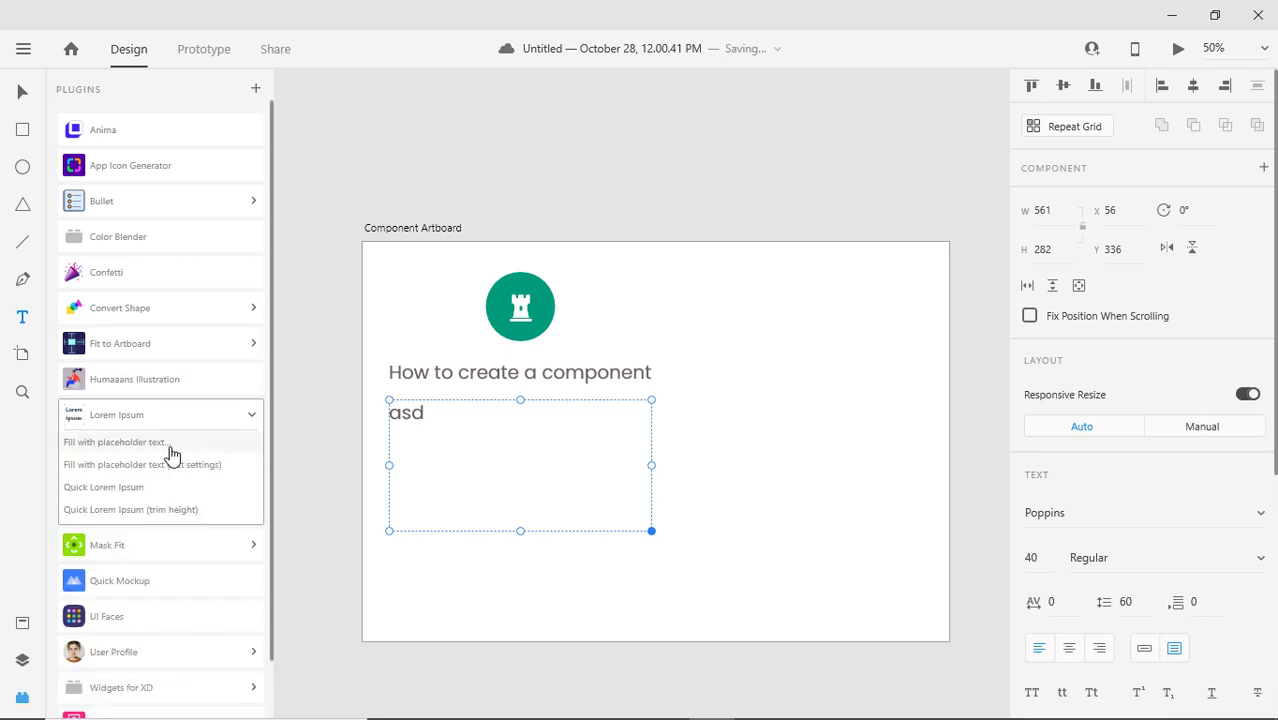
{"action": "left_click", "coordinate": [160, 442]}
{"action": "left_click", "coordinate": [772, 495]}
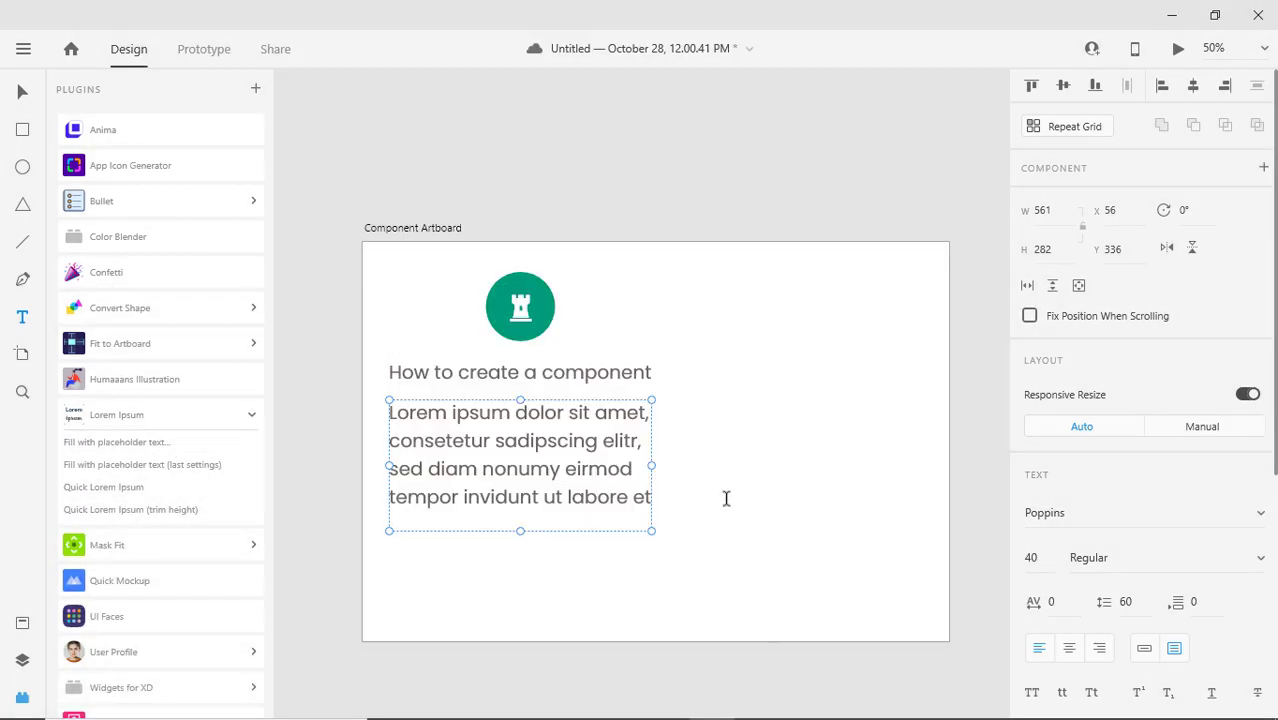
- Set the Lorem Ipsum paragraph's font size to 20
{"action": "key", "text": "Return"}
{"action": "left_click", "coordinate": [1033, 558]}
{"action": "type", "text": "2"}
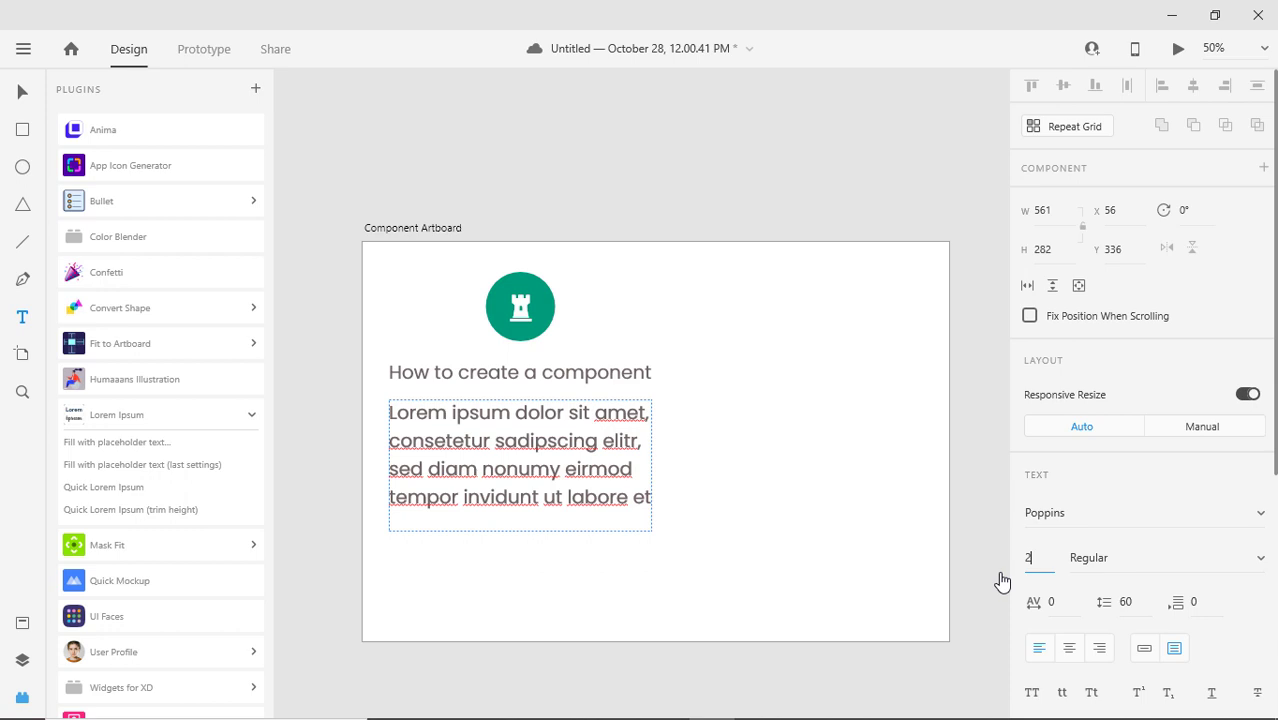
{"action": "type", "text": "0"}
{"action": "key", "text": "Return"}
- Lengthen the paragraph by copying its placeholder text and pasting the copy once directly after the original
{"action": "left_click", "coordinate": [22, 625]}
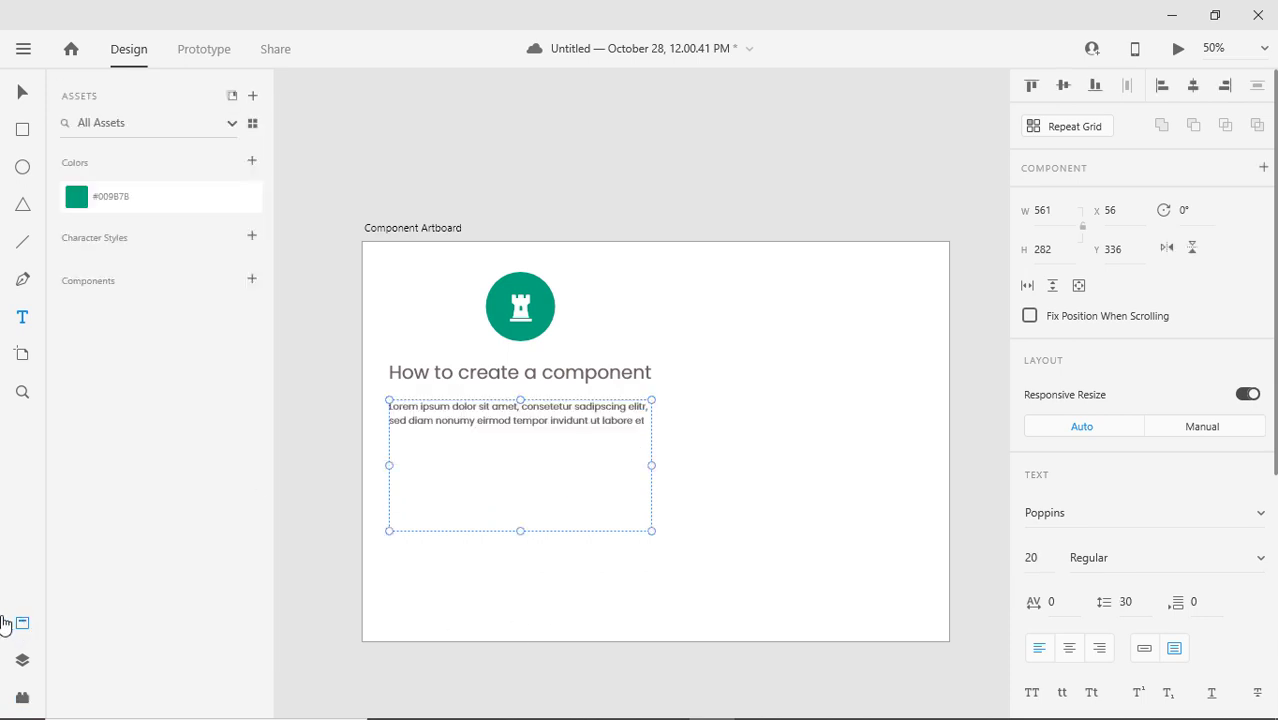
{"action": "left_click", "coordinate": [19, 624]}
{"action": "left_click_drag", "start_coordinate": [354, 427], "coordinate": [507, 331]}
{"action": "key", "text": "ctrl+space"}
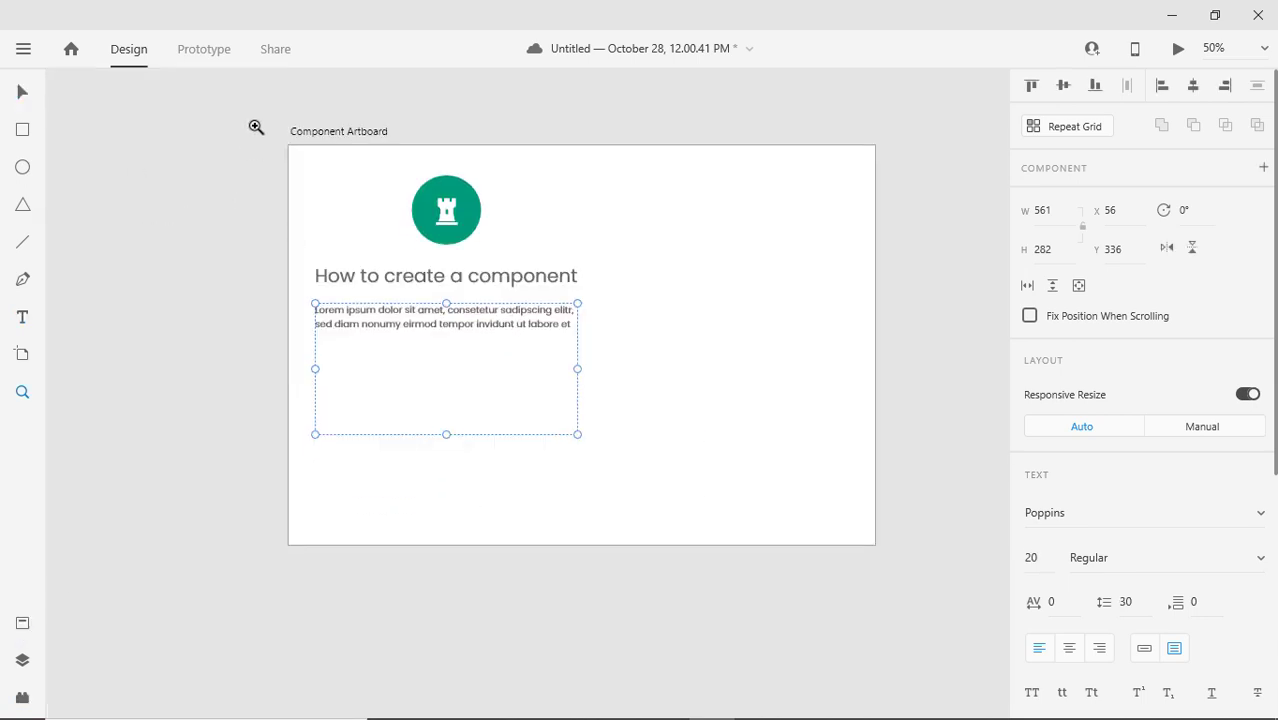
{"action": "left_click_drag", "start_coordinate": [257, 126], "coordinate": [709, 519]}
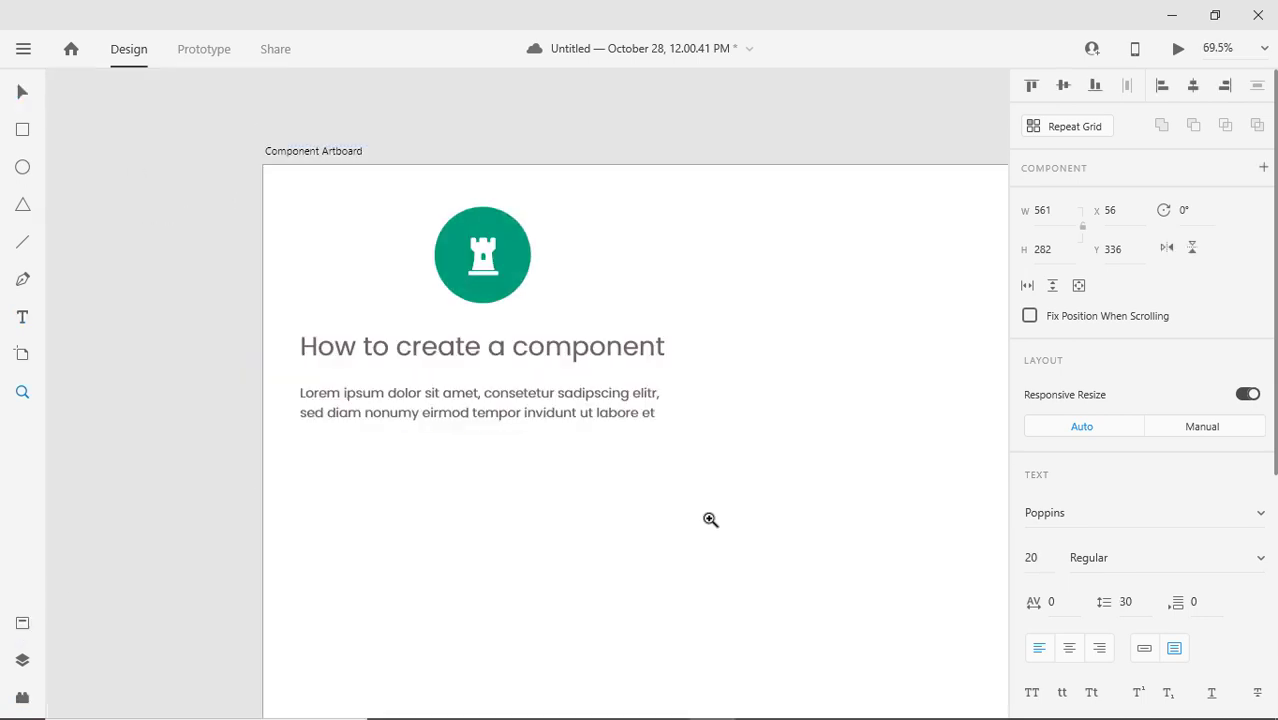
{"action": "double_click", "coordinate": [630, 410]}
{"action": "key", "text": "ctrl+c"}
{"action": "key", "text": "Right"}
{"action": "key", "text": "ctrl+v"}
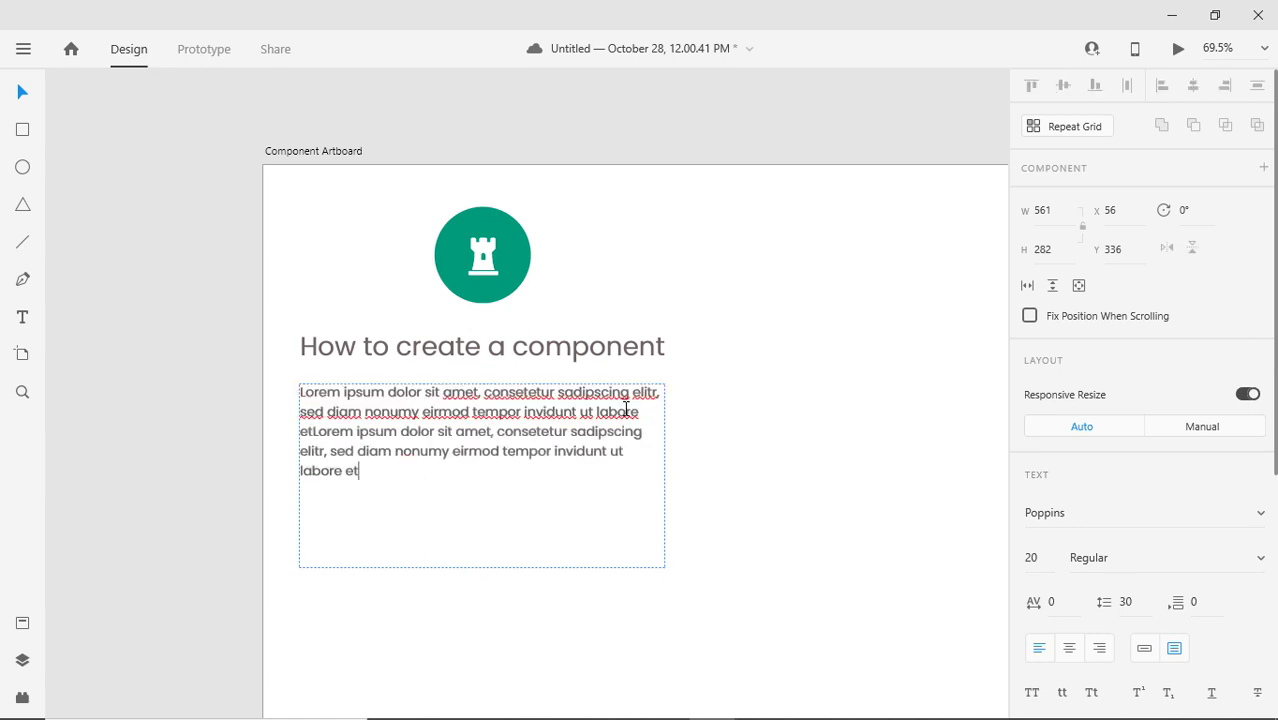
- Centre-align the paragraph and shorten its text area to a height of 152, just enclosing the five lines
{"action": "key", "text": "ctrl+a"}
{"action": "scroll", "coordinate": [1070, 559], "scroll_direction": "down", "scroll_amount": 1}
{"action": "left_click", "coordinate": [1069, 550]}
{"action": "key", "text": "Escape"}
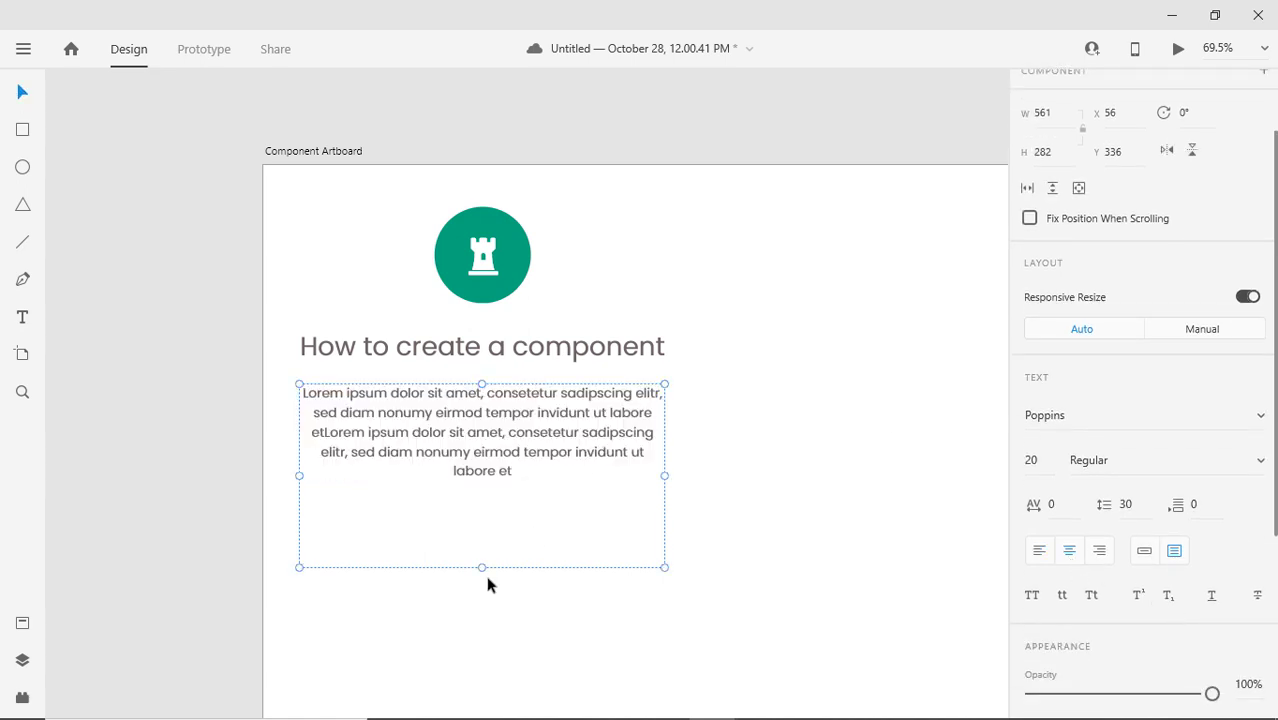
{"action": "left_click_drag", "start_coordinate": [481, 570], "coordinate": [508, 479]}
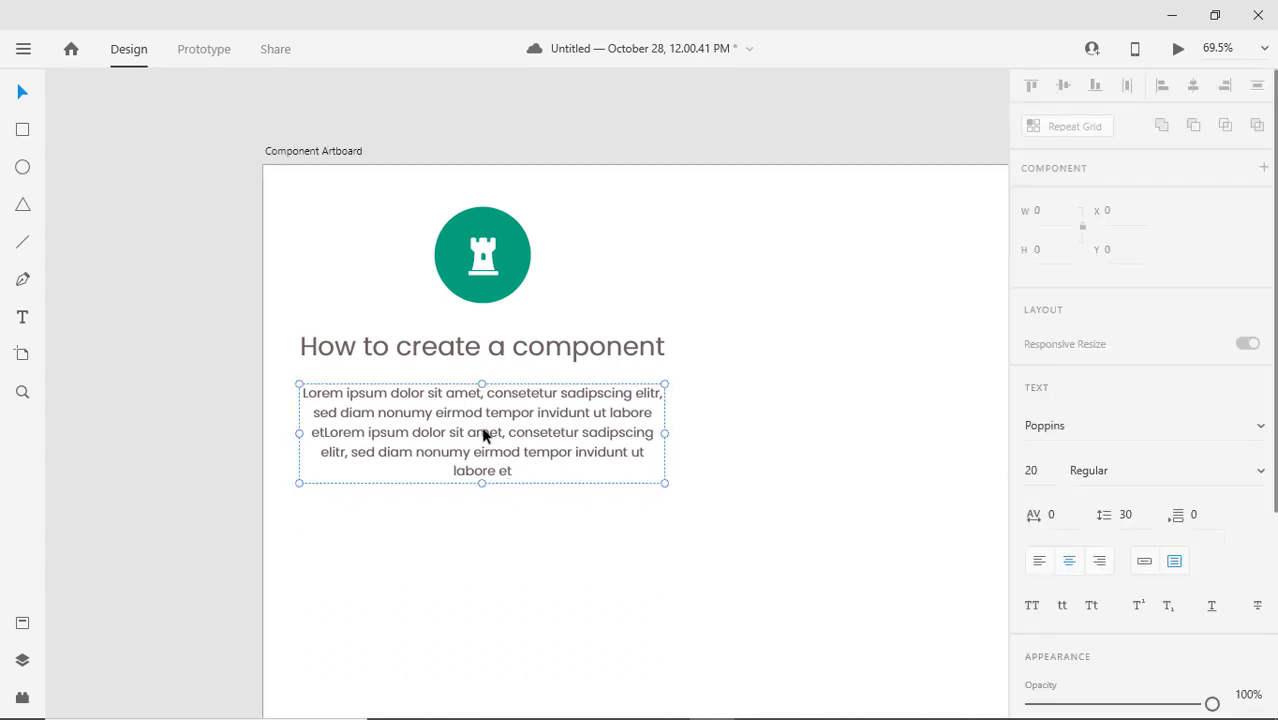
- Move the heading and paragraph up towards the icon, placing the paragraph at Y 289, and end the paragraph with a period
{"action": "left_click_drag", "start_coordinate": [485, 434], "coordinate": [432, 433]}
{"action": "left_click", "coordinate": [516, 334], "text": "shift"}
{"action": "key", "text": "shift+Up"}
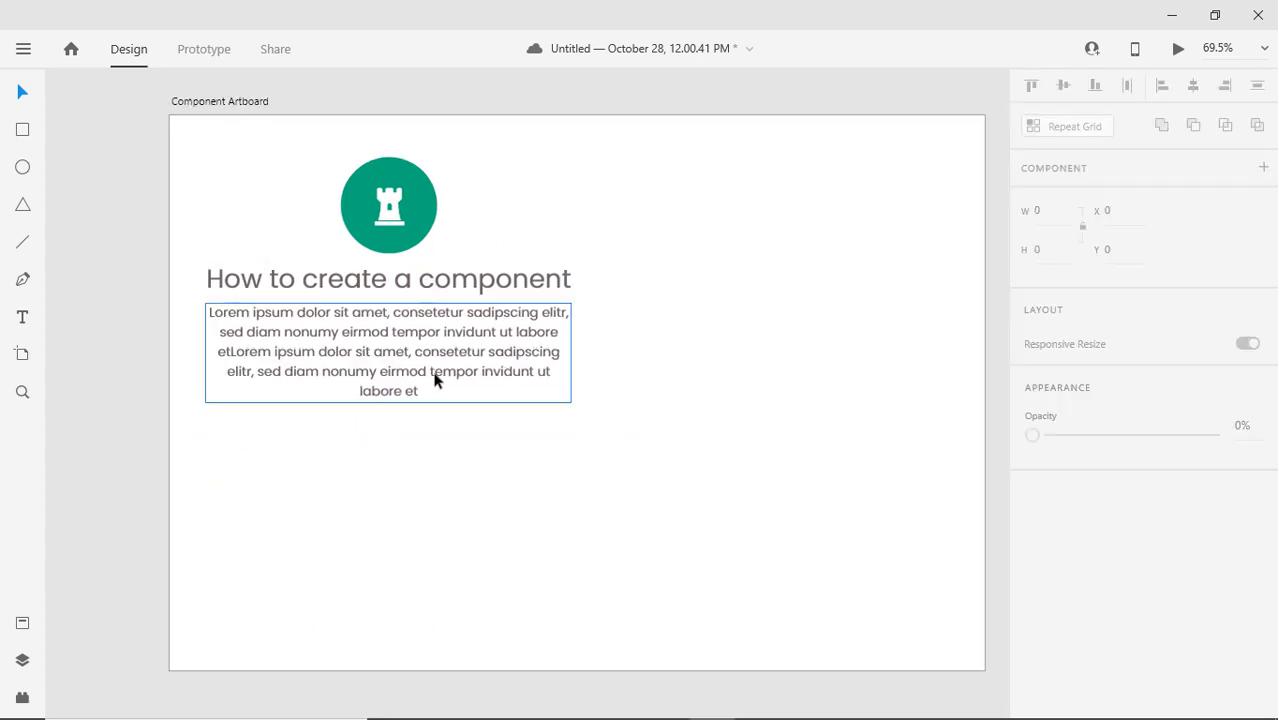
{"action": "double_click", "coordinate": [461, 391]}
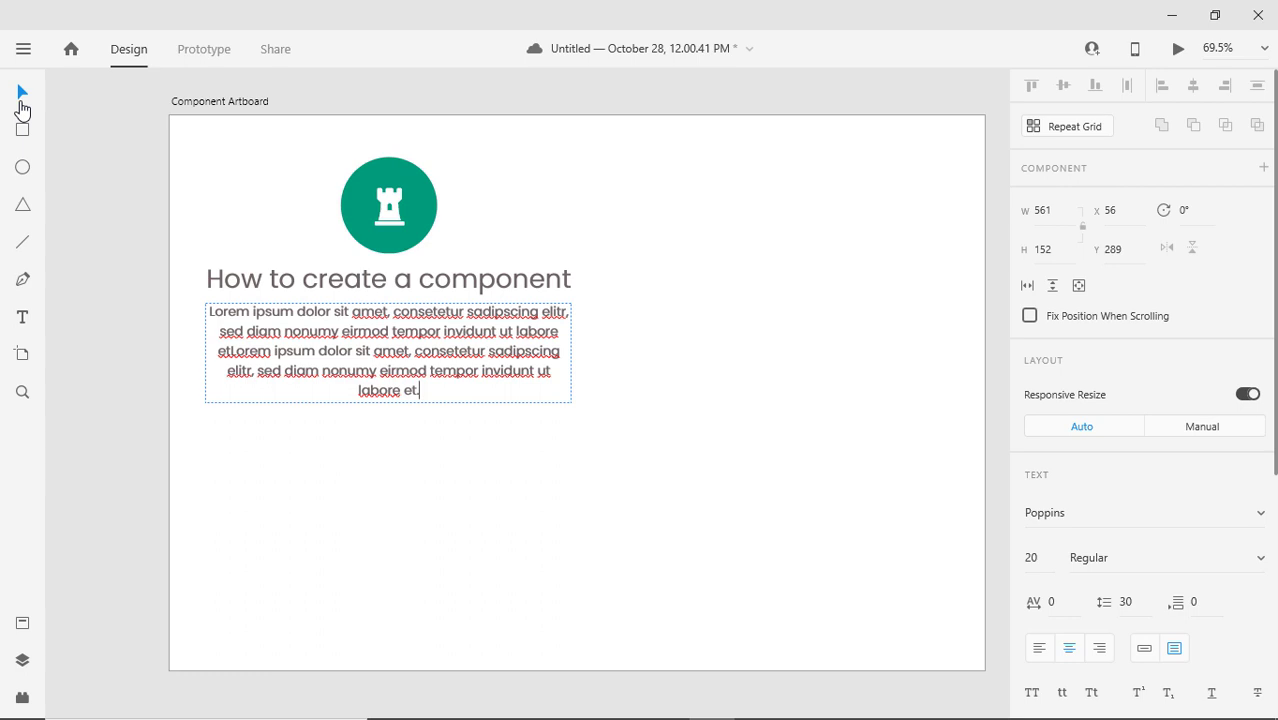
{"action": "key", "text": "Escape"}
- Draw a 257 by 60 borderless rectangle with corner radius 30 below the paragraph as the button shape
{"action": "key", "text": "r"}
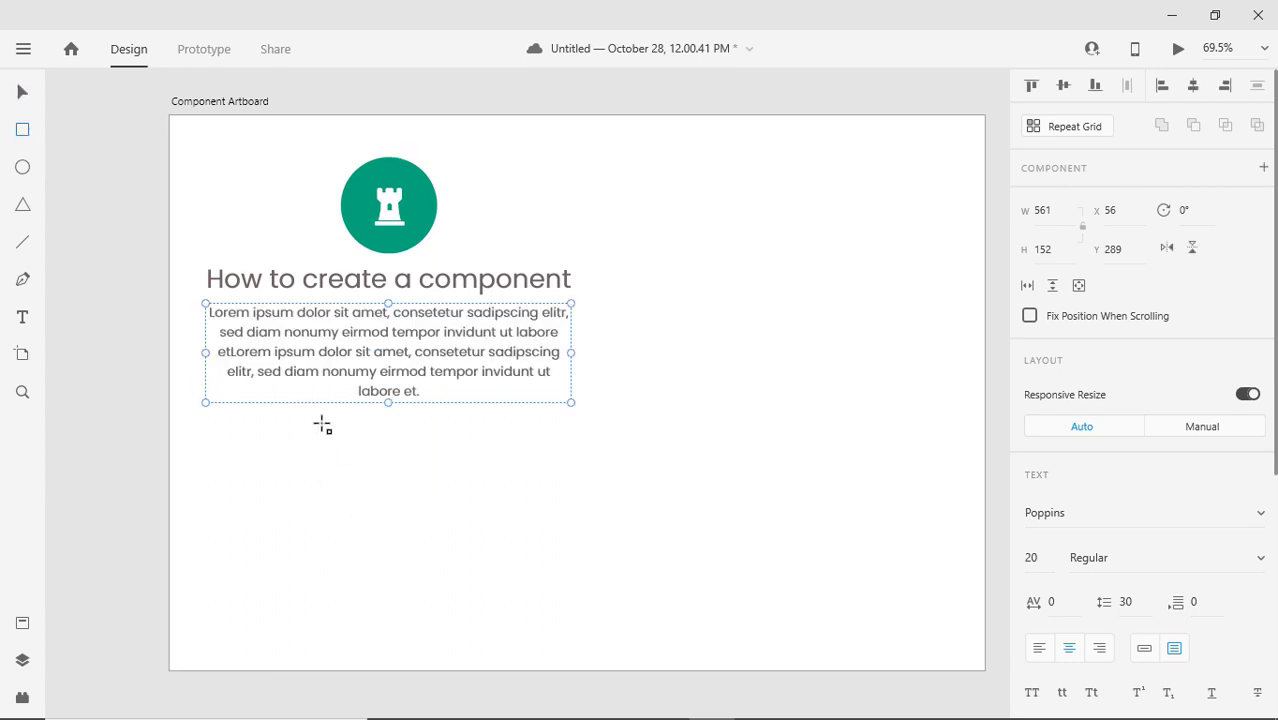
{"action": "mouse_move", "coordinate": [322, 422]}
{"action": "left_mouse_down"}
{"action": "mouse_move", "coordinate": [491, 462]}
{"action": "mouse_move", "coordinate": [450, 443]}
{"action": "left_mouse_up"}
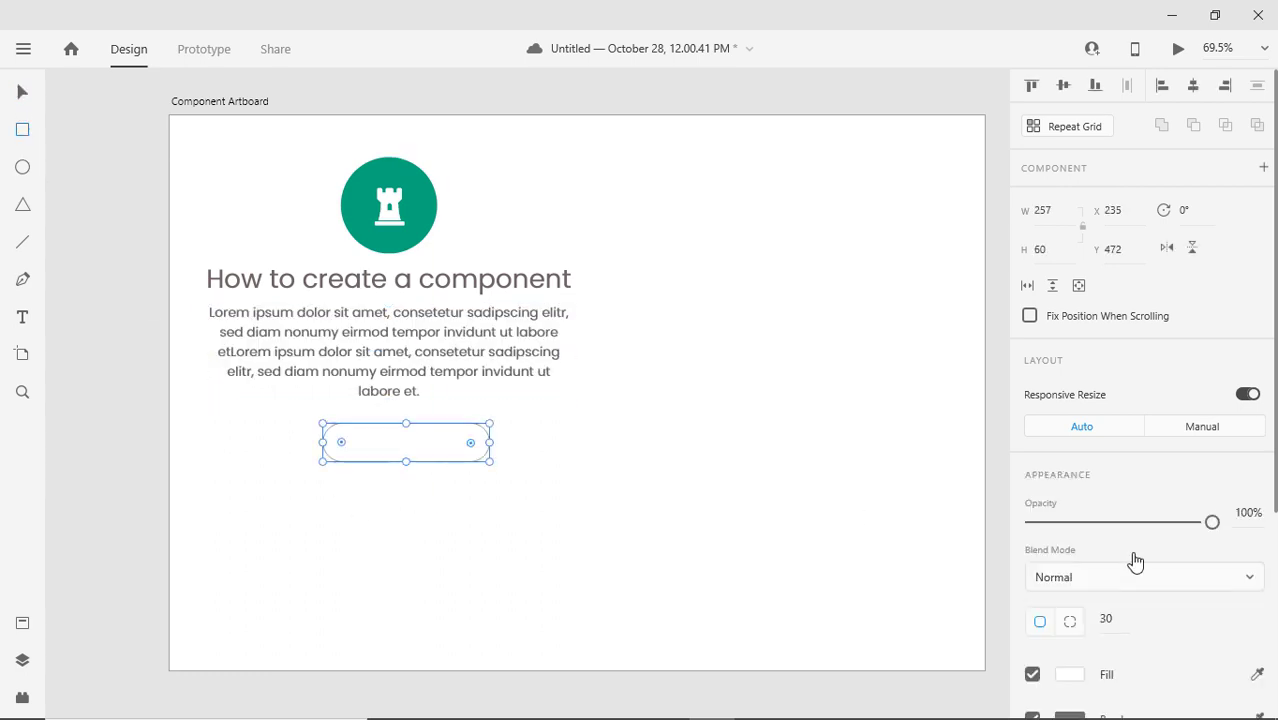
{"action": "scroll", "coordinate": [1134, 559], "scroll_direction": "down", "scroll_amount": 3}
{"action": "left_click", "coordinate": [1032, 524]}
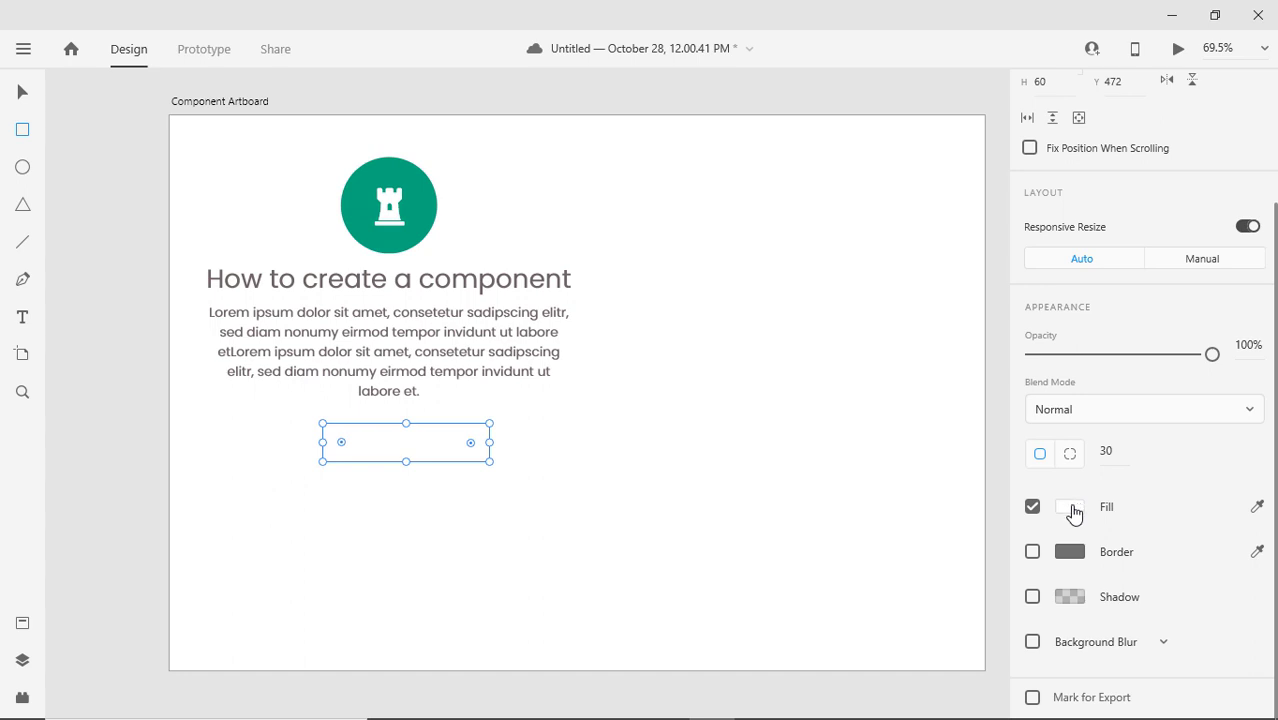
- Fill the rounded button shape with purple #5F51E2
{"action": "left_click", "coordinate": [1070, 507]}
{"action": "left_click", "coordinate": [975, 447]}
{"action": "left_click_drag", "start_coordinate": [935, 442], "coordinate": [893, 412]}
{"action": "left_click", "coordinate": [22, 92]}
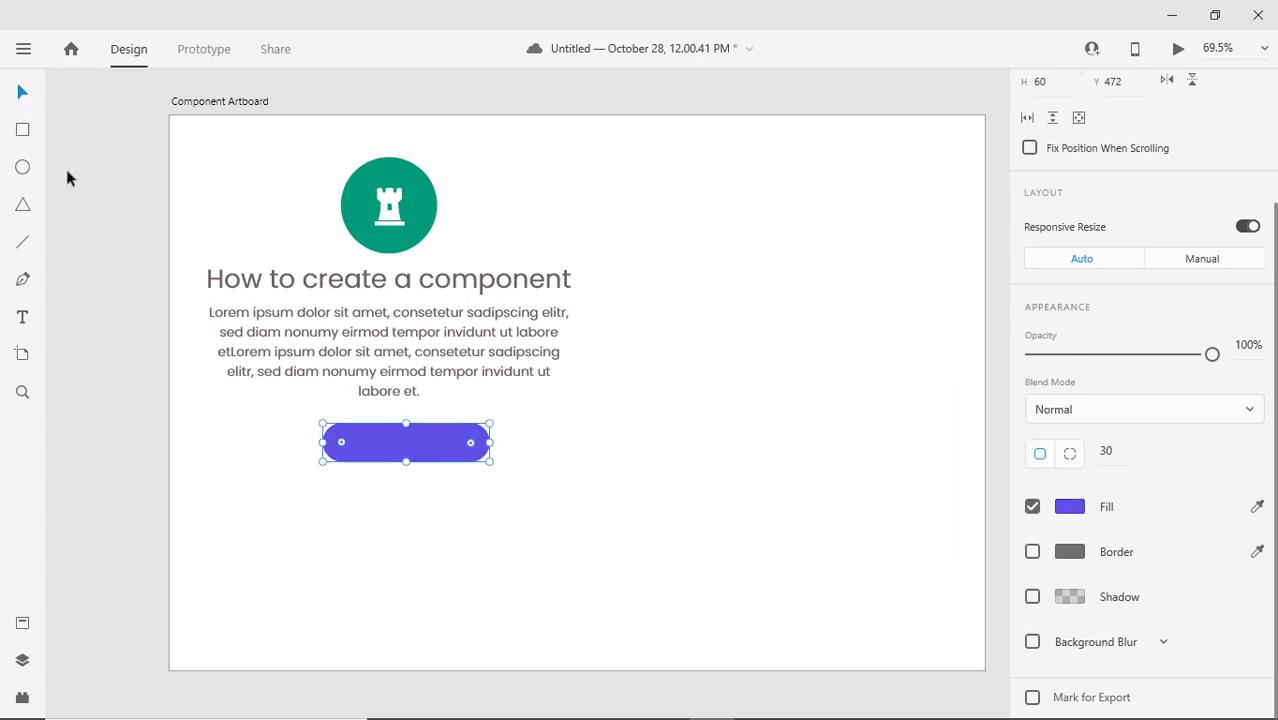
- Add the text "Learn More" and place it over the purple button shape
{"action": "left_click", "coordinate": [300, 443]}
{"action": "type", "text": "Lear"}
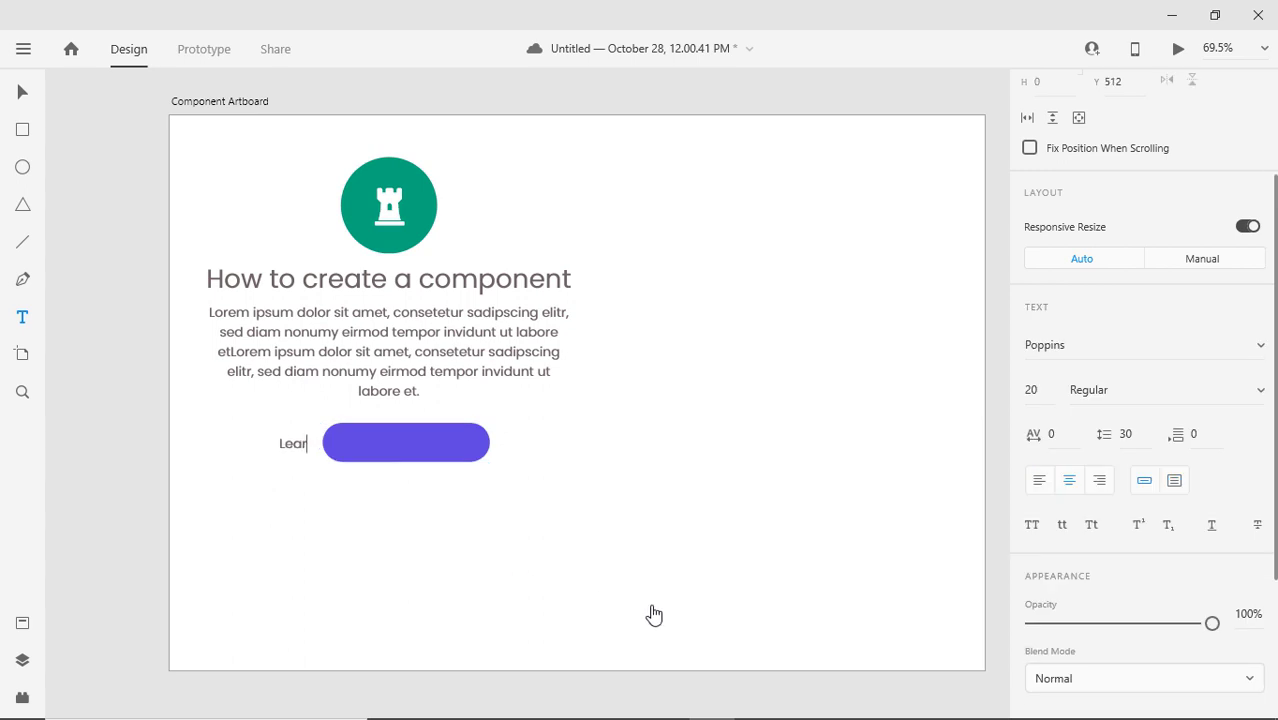
{"action": "type", "text": "n More"}
{"action": "key", "text": "Escape"}
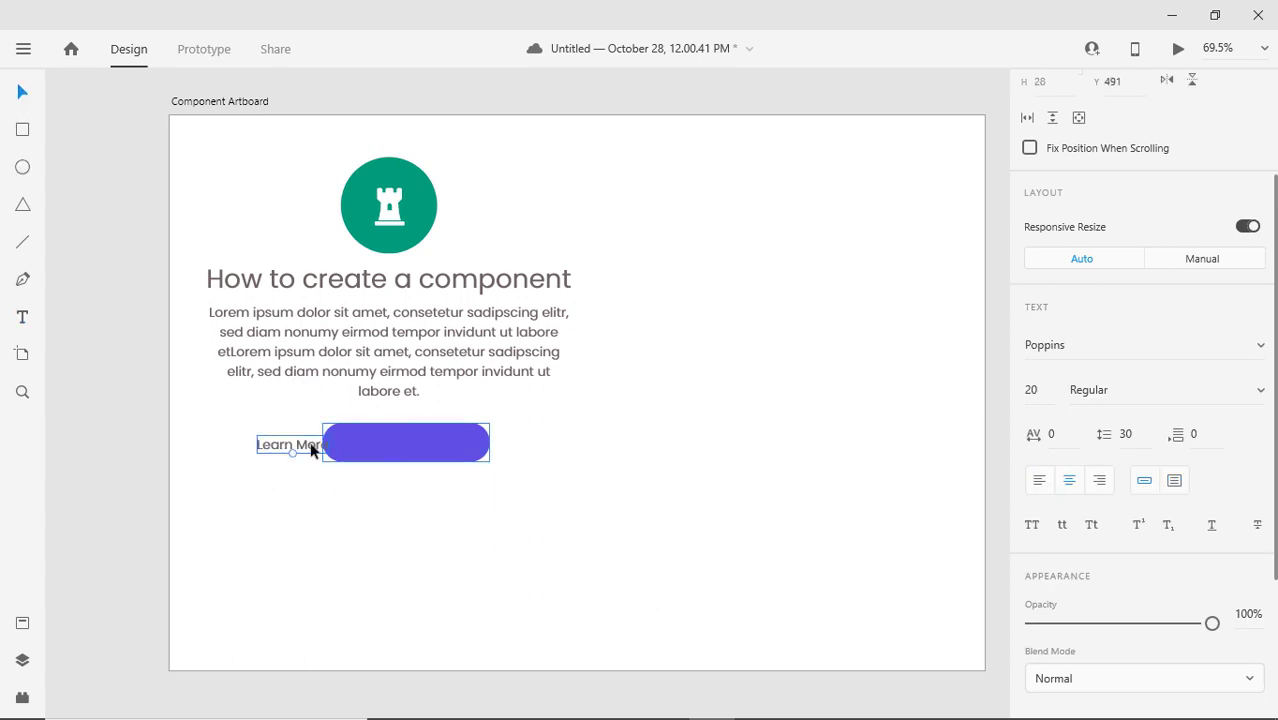
{"action": "left_click_drag", "start_coordinate": [297, 445], "coordinate": [394, 451]}
- Colour the Learn More label white (#FFFFFF), try font size 30, and set the size to 25
{"action": "scroll", "coordinate": [1107, 567], "scroll_direction": "down", "scroll_amount": 3}
{"action": "left_click", "coordinate": [1066, 537]}
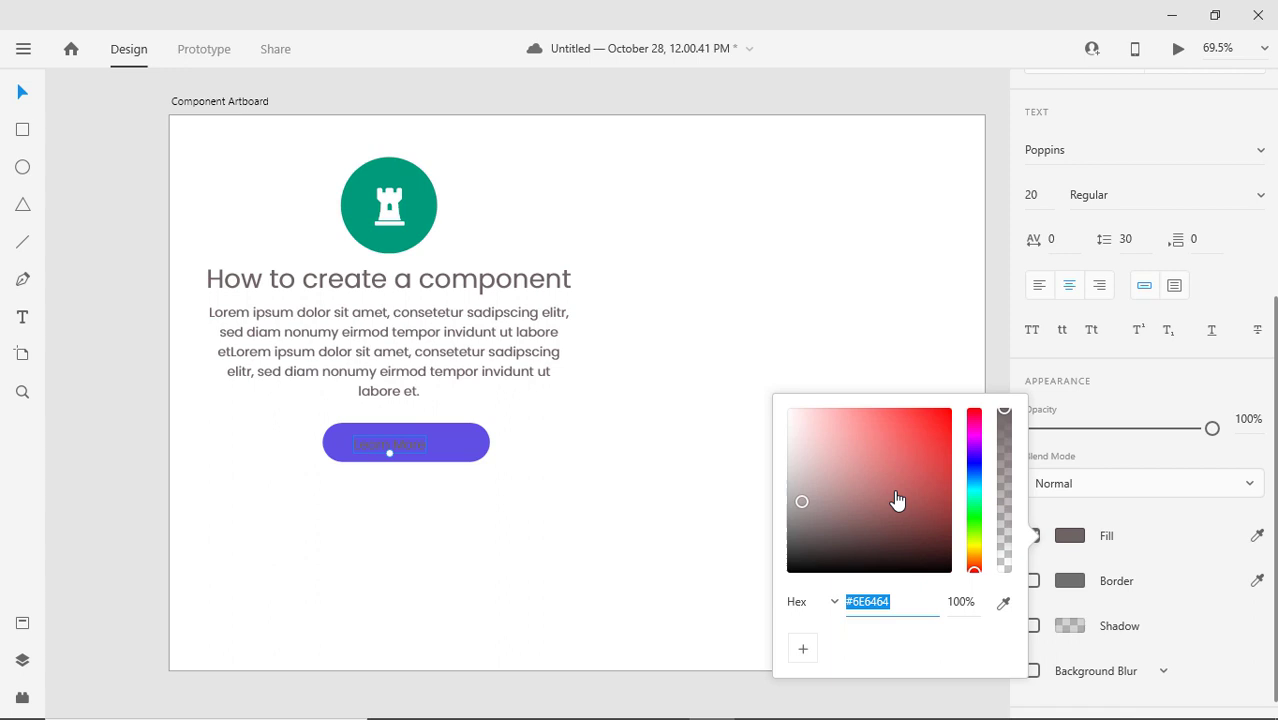
{"action": "type", "text": "fff"}
{"action": "key", "text": "Return"}
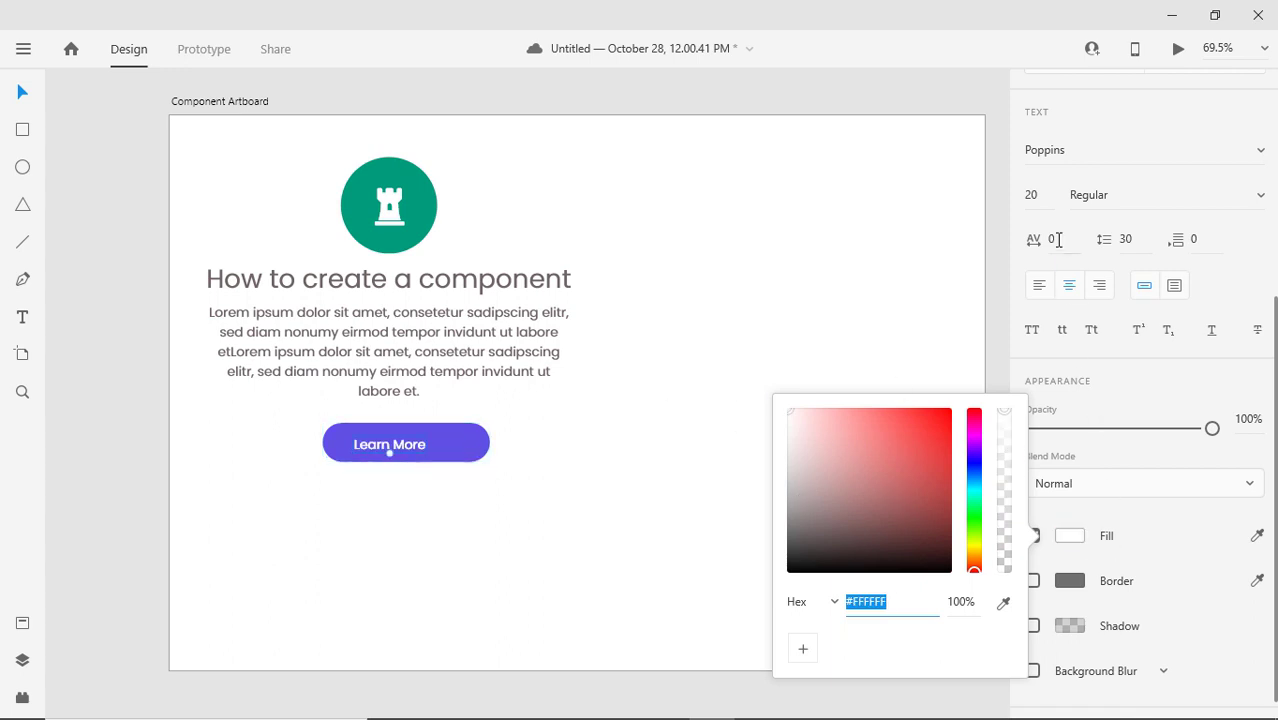
{"action": "left_click", "coordinate": [1031, 194]}
{"action": "type", "text": "30"}
{"action": "key", "text": "Return"}
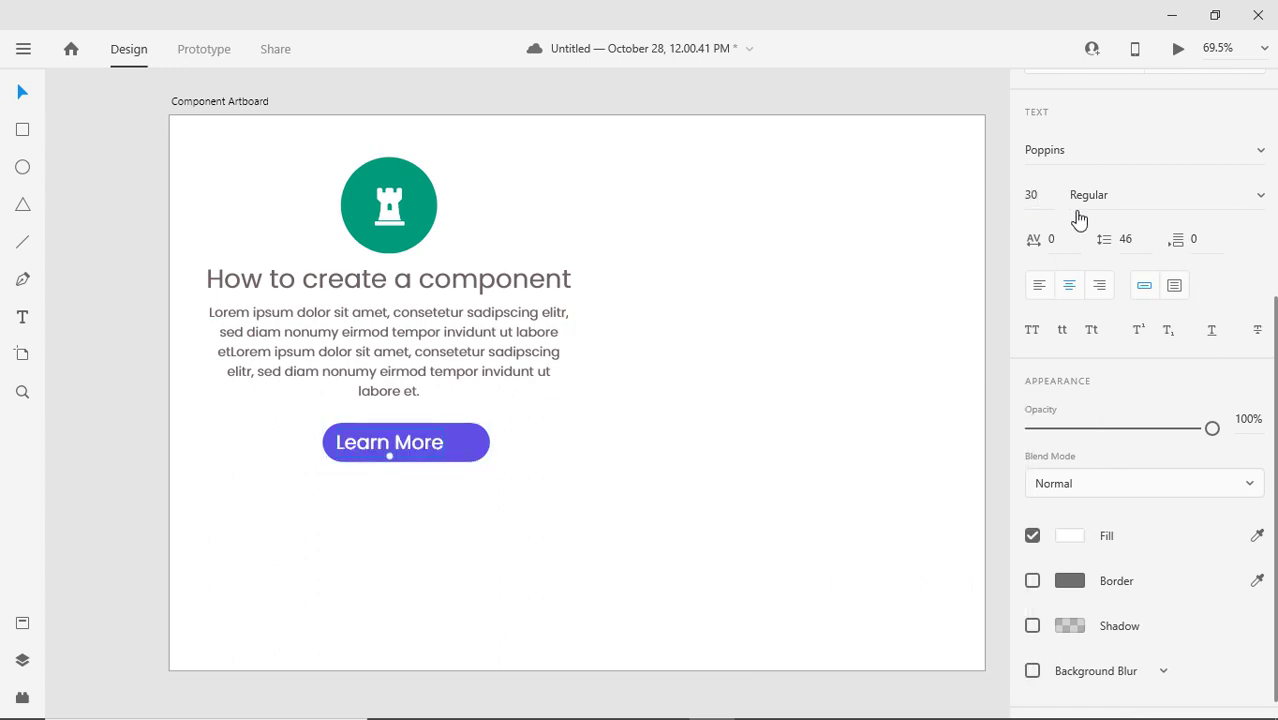
{"action": "left_click", "coordinate": [1031, 196]}
{"action": "type", "text": "25"}
{"action": "key", "text": "Return"}
- Move the button shape to X 208 so that it is centred around the Learn More label and under the paragraph
{"action": "left_click", "coordinate": [478, 448]}
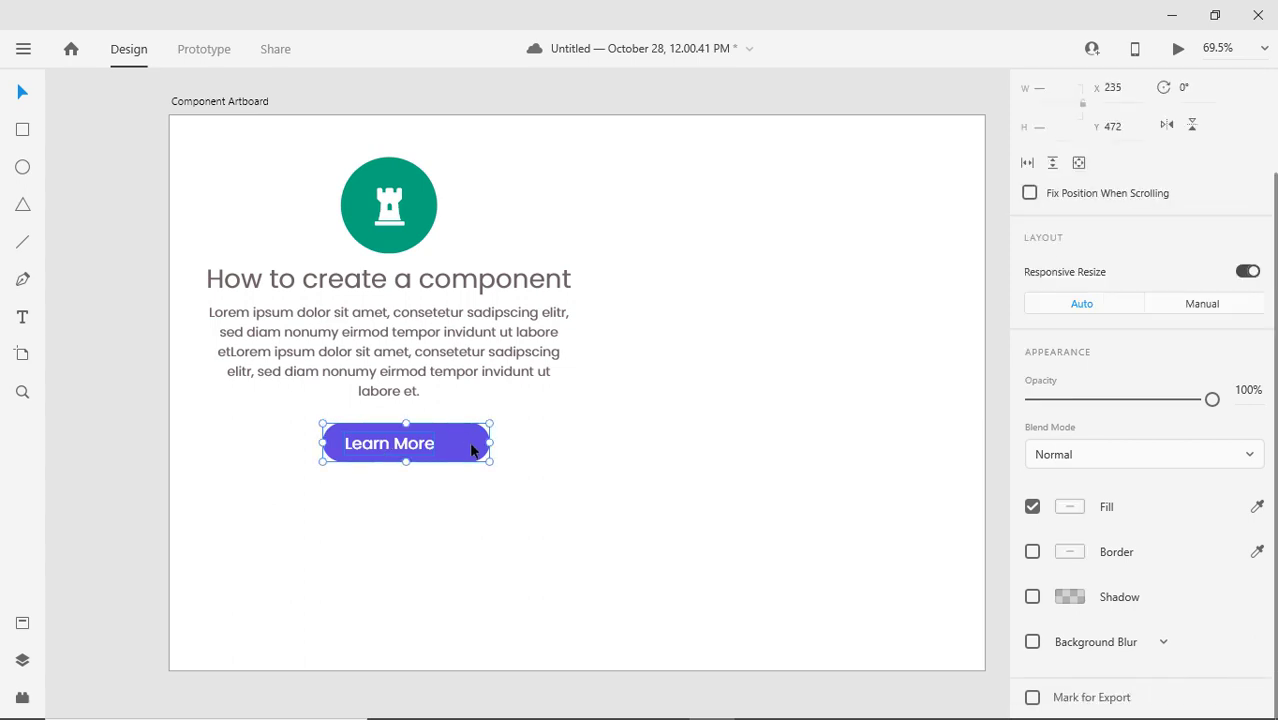
{"action": "scroll", "coordinate": [1198, 422], "scroll_direction": "up", "scroll_amount": 3}
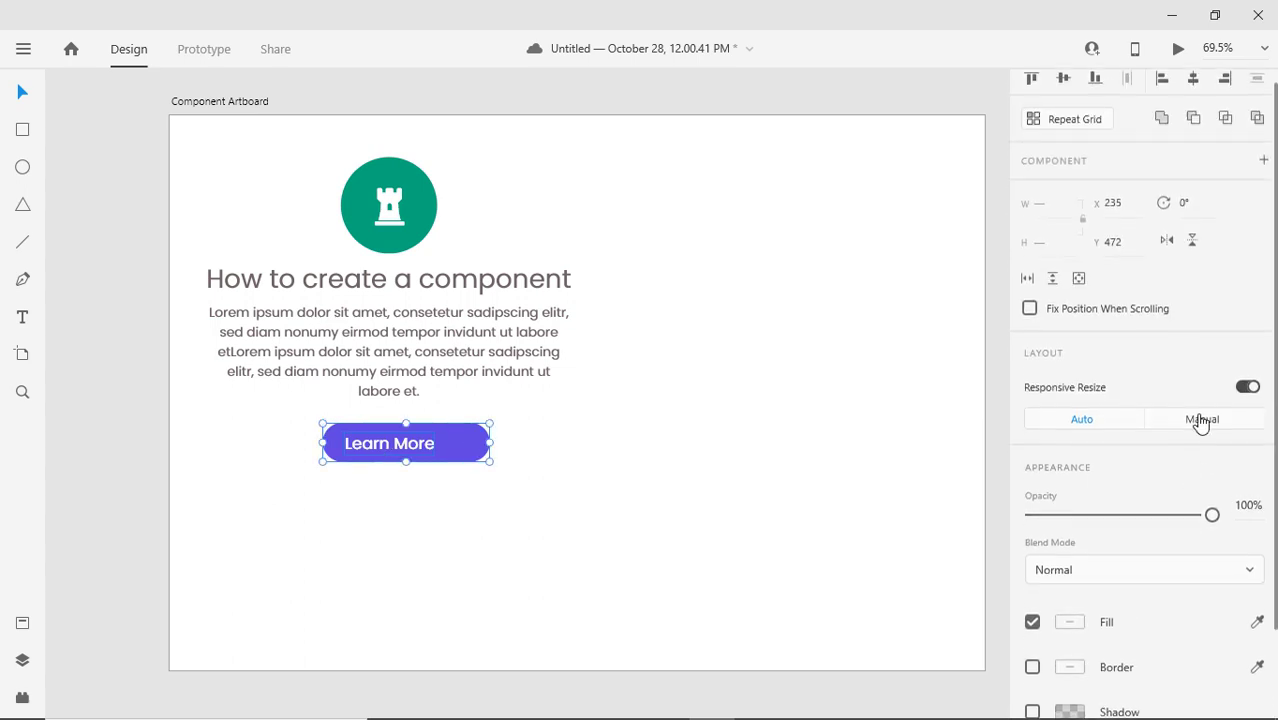
{"action": "left_click", "coordinate": [127, 534]}
{"action": "left_click_drag", "start_coordinate": [445, 442], "coordinate": [427, 442]}
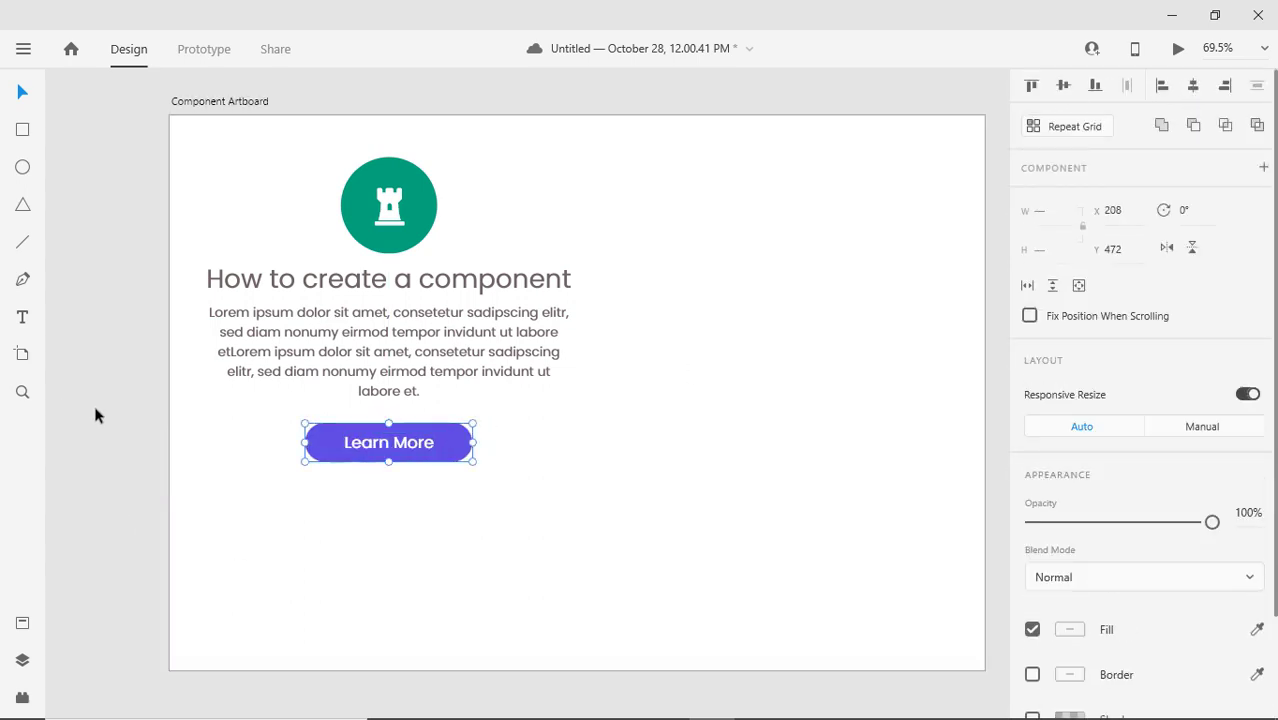
- Scale down the circle with the rook icon above the heading, and move the Learn More button up to Y 459
{"action": "left_click_drag", "start_coordinate": [308, 194], "coordinate": [458, 219]}
{"action": "left_click_drag", "start_coordinate": [437, 157], "coordinate": [410, 205]}
{"action": "left_click_drag", "start_coordinate": [252, 482], "coordinate": [425, 433]}
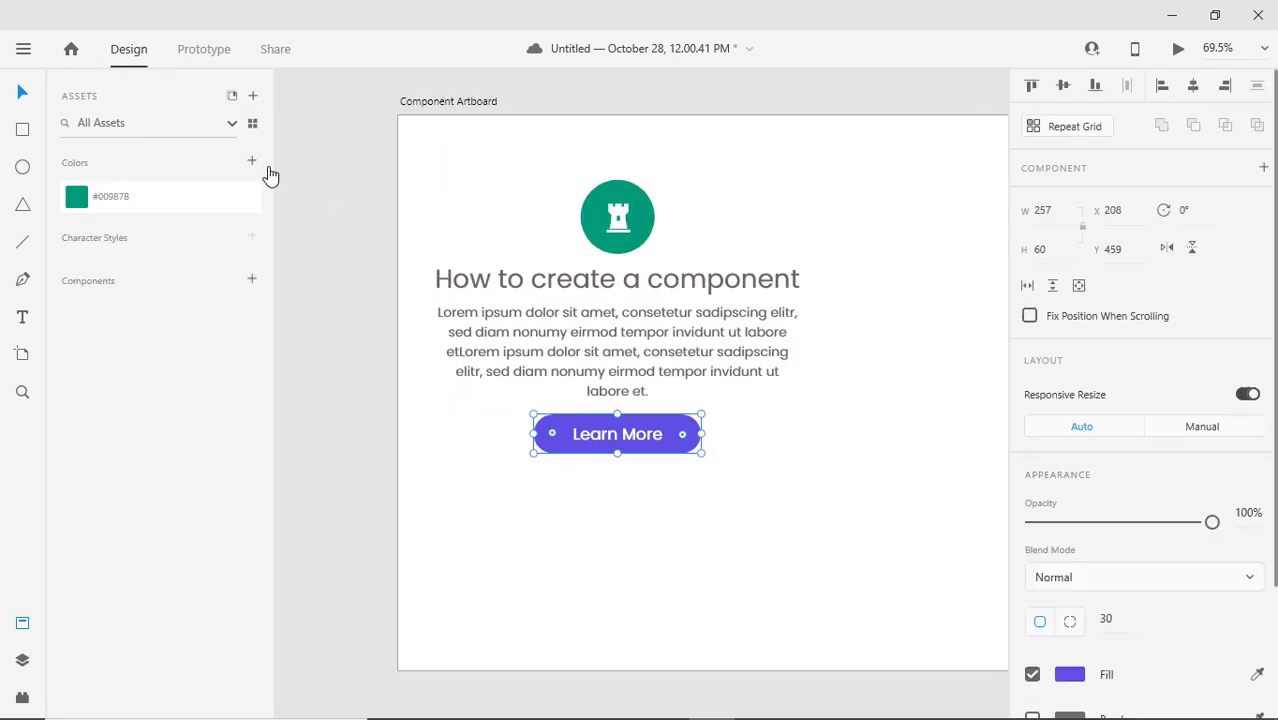
- Save the button's purple #5F51E2 as a colour asset and darken the heading's fill to near-black
{"action": "left_click", "coordinate": [253, 162]}
{"action": "left_click", "coordinate": [617, 278]}
{"action": "left_click", "coordinate": [1070, 606]}
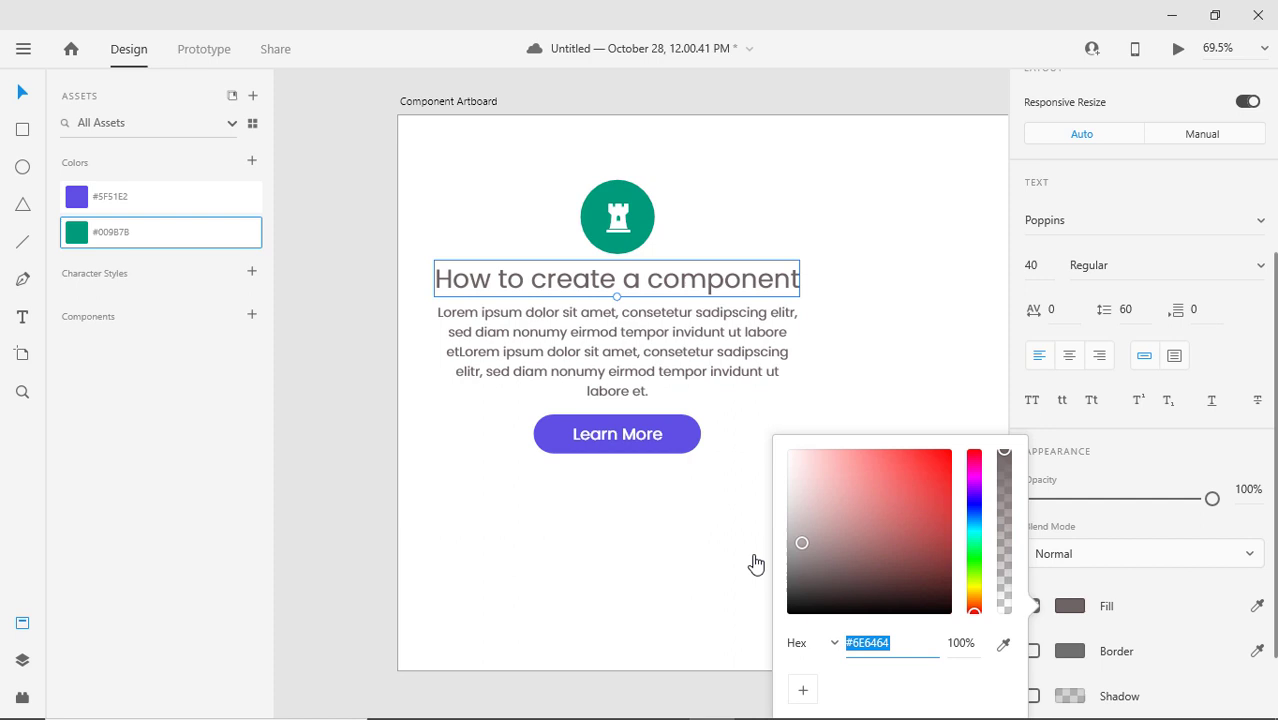
{"action": "left_click", "coordinate": [378, 470]}
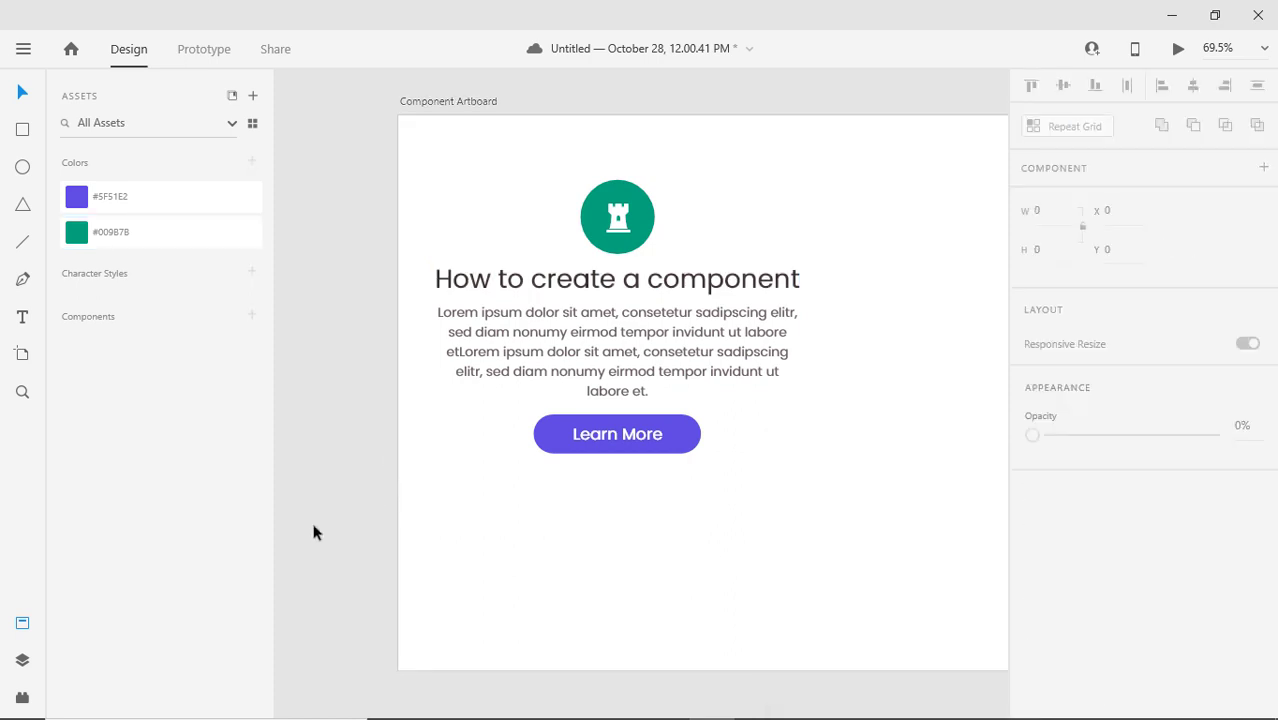
{"action": "left_click", "coordinate": [22, 623]}
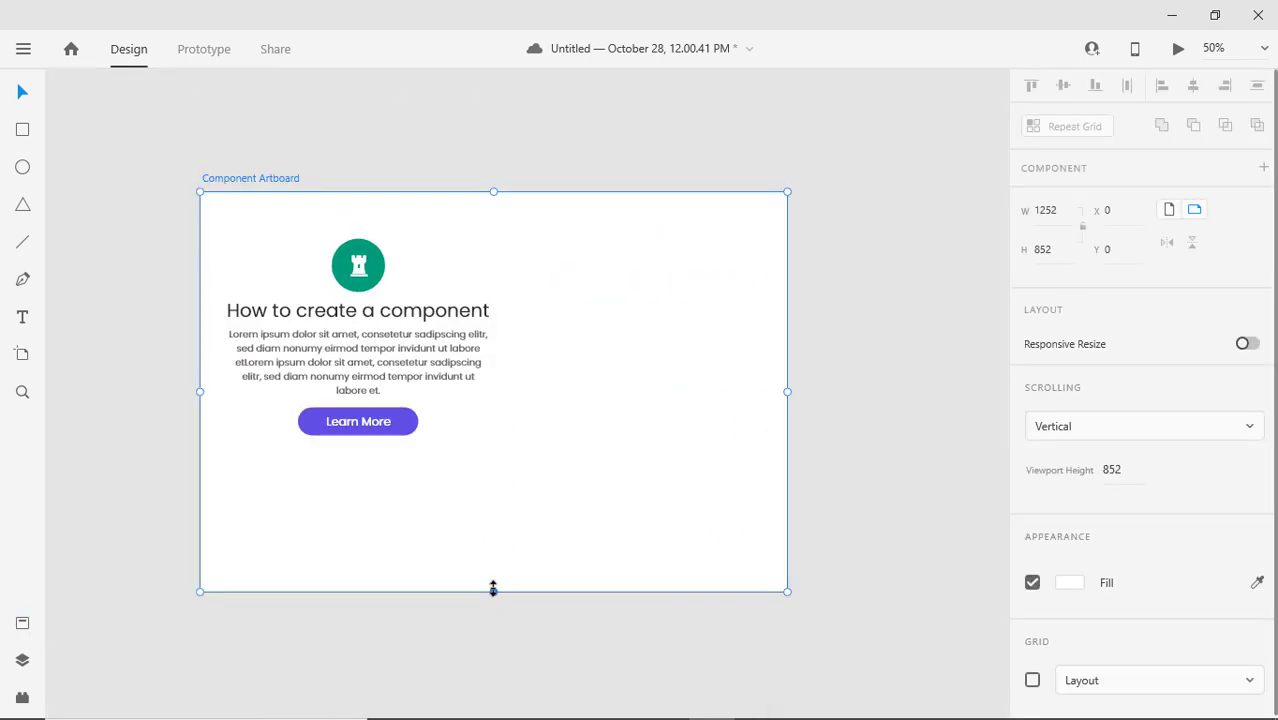
- Shorten the Component Artboard to a height of 558 and move all card elements up to Y 69
{"action": "left_click_drag", "start_coordinate": [491, 586], "coordinate": [530, 454]}
{"action": "left_click_drag", "start_coordinate": [506, 545], "coordinate": [320, 274]}
{"action": "left_click_drag", "start_coordinate": [364, 269], "coordinate": [364, 255]}
{"action": "left_click", "coordinate": [570, 496]}
{"action": "left_click_drag", "start_coordinate": [570, 496], "coordinate": [468, 515]}
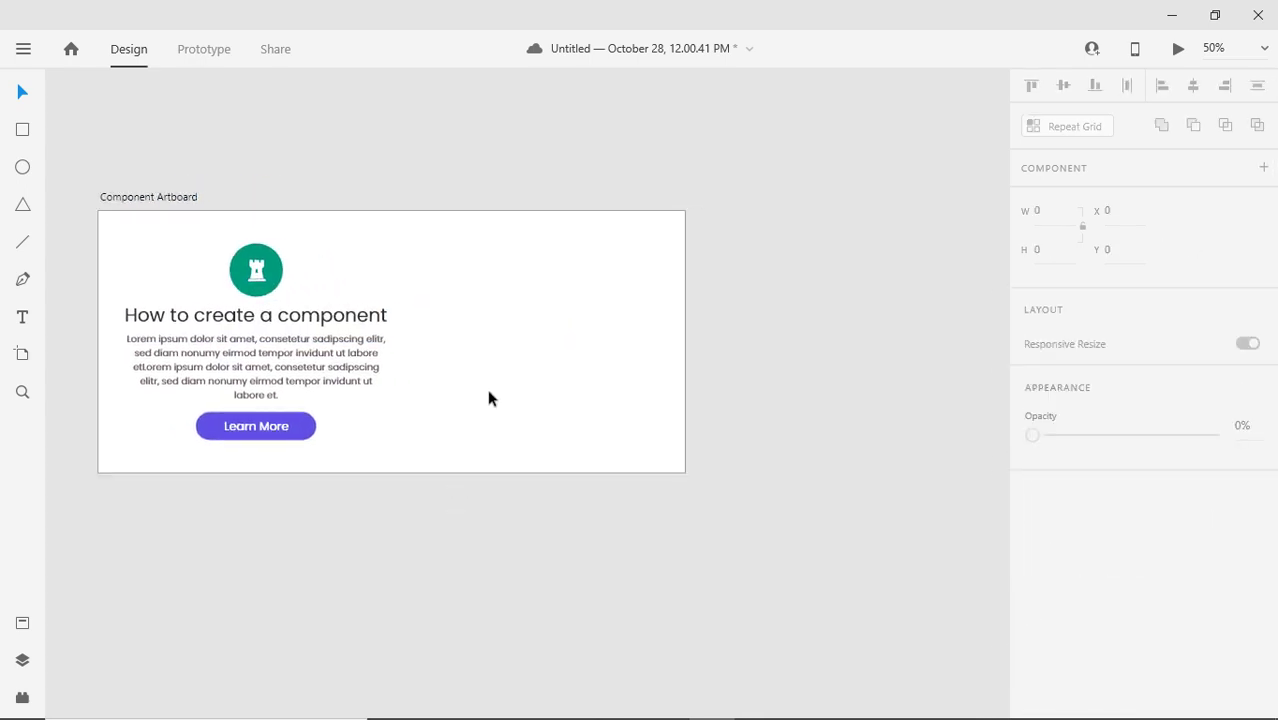
- Widen the Component Artboard to 2130 by extending its right edge
{"action": "left_click", "coordinate": [681, 346]}
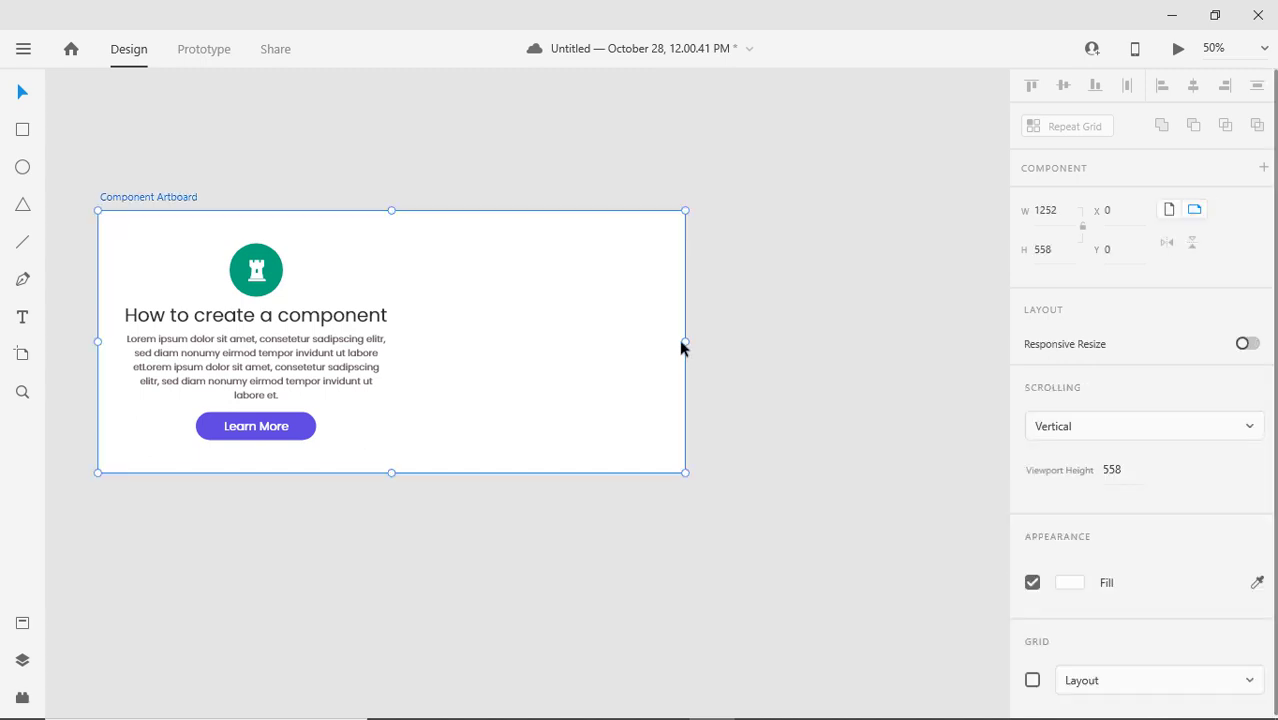
{"action": "left_click_drag", "start_coordinate": [685, 341], "coordinate": [960, 334]}
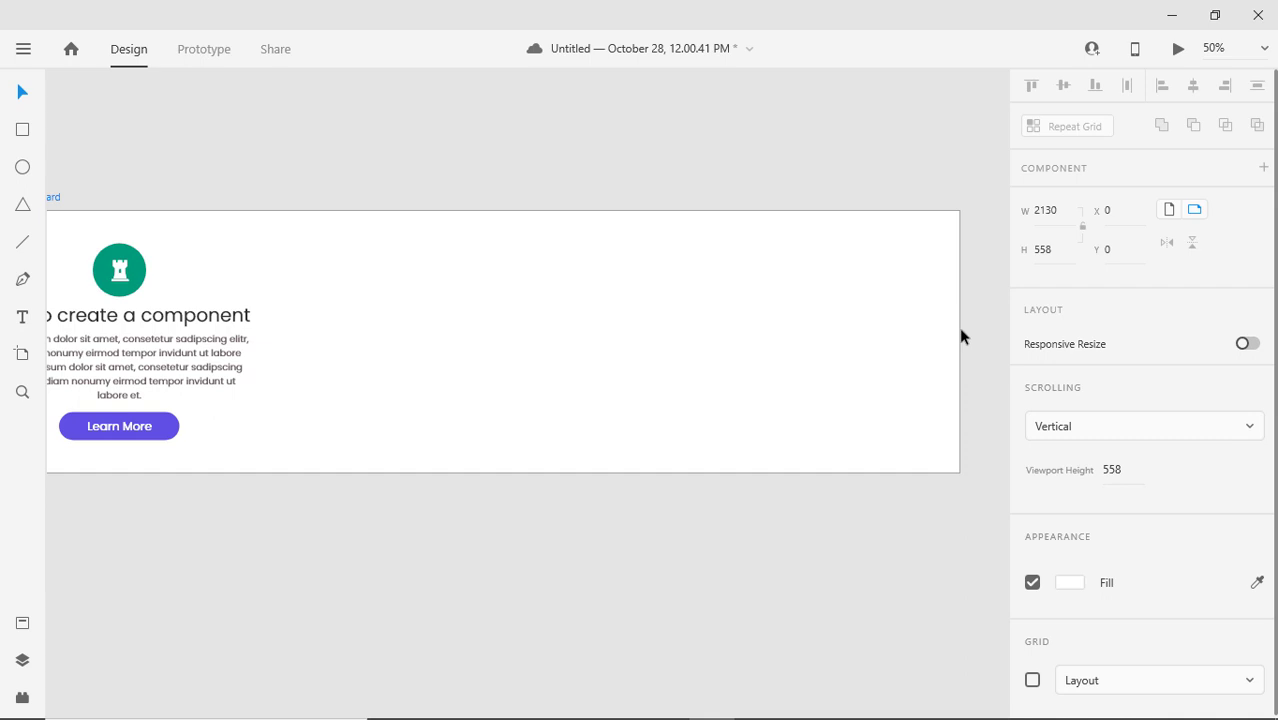
{"action": "left_click", "coordinate": [364, 522]}
- Select the icon, heading, paragraph and Learn More button together and make them a component
{"action": "left_click_drag", "start_coordinate": [208, 516], "coordinate": [405, 301]}
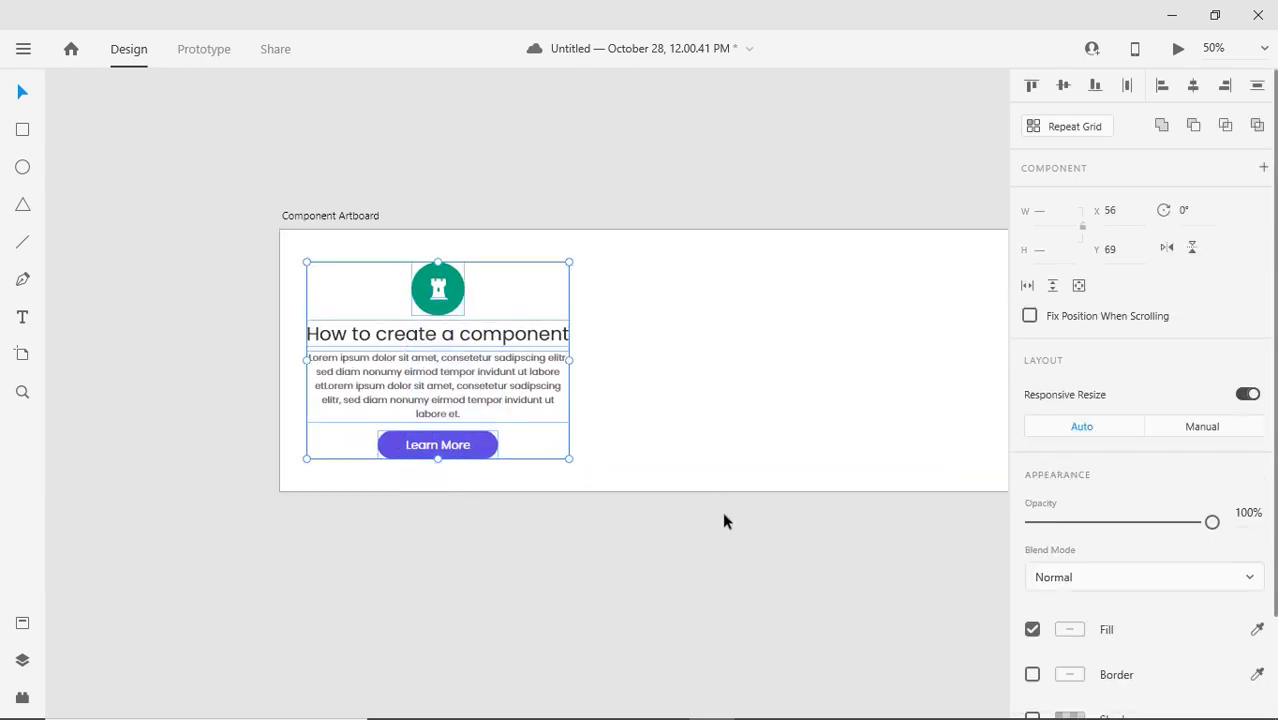
{"action": "right_click", "coordinate": [458, 289]}
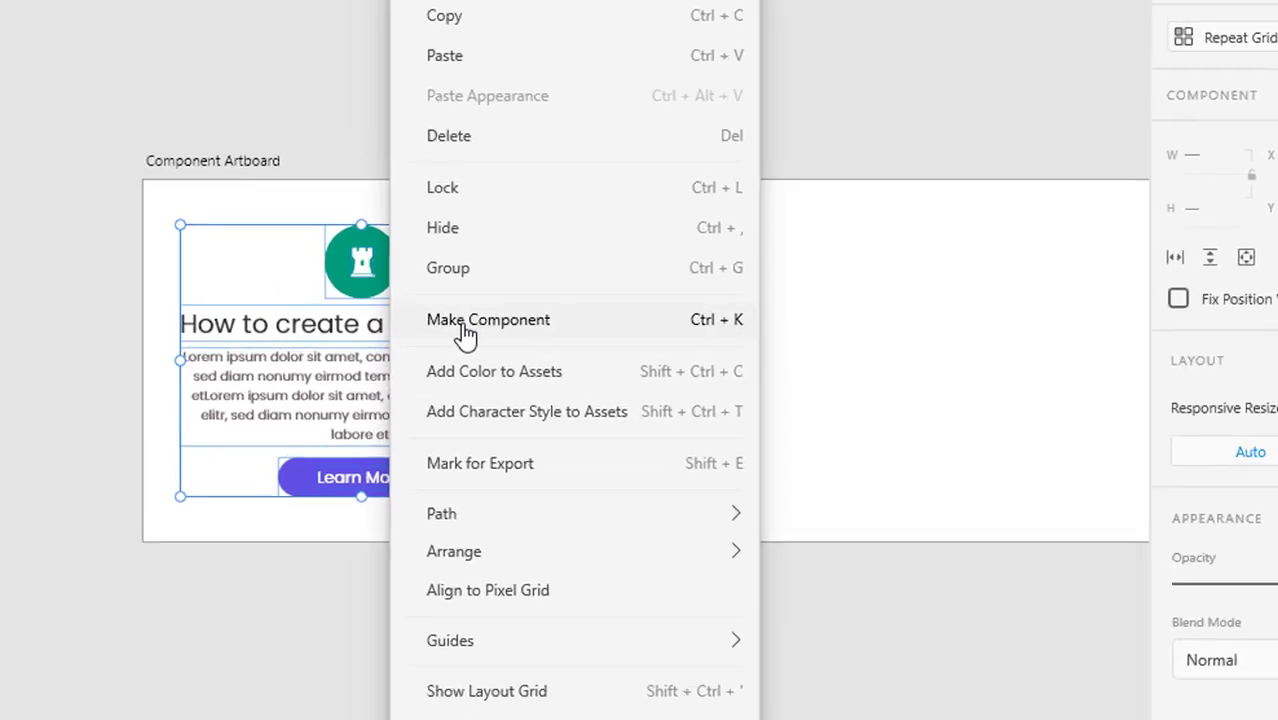
{"action": "left_click", "coordinate": [465, 322]}
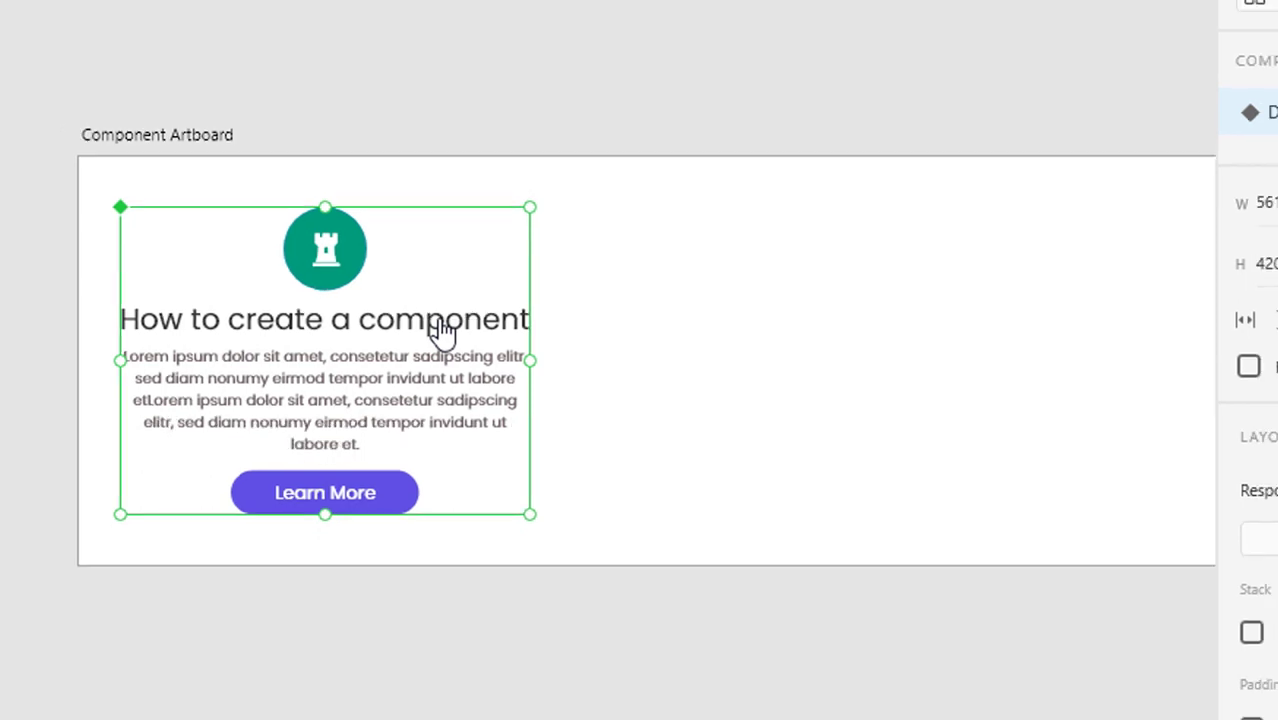
- Rename the new component in the document's assets as "Demo Component"
{"action": "left_click", "coordinate": [24, 628]}
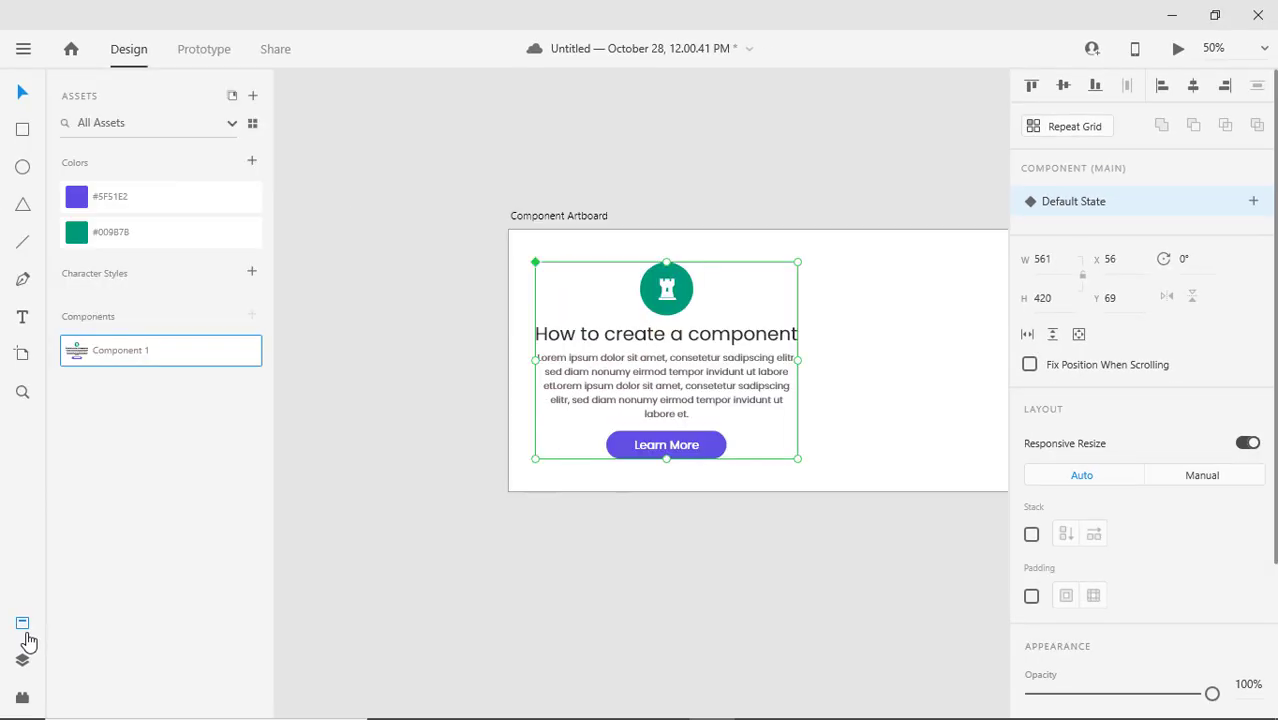
{"action": "right_click", "coordinate": [118, 355]}
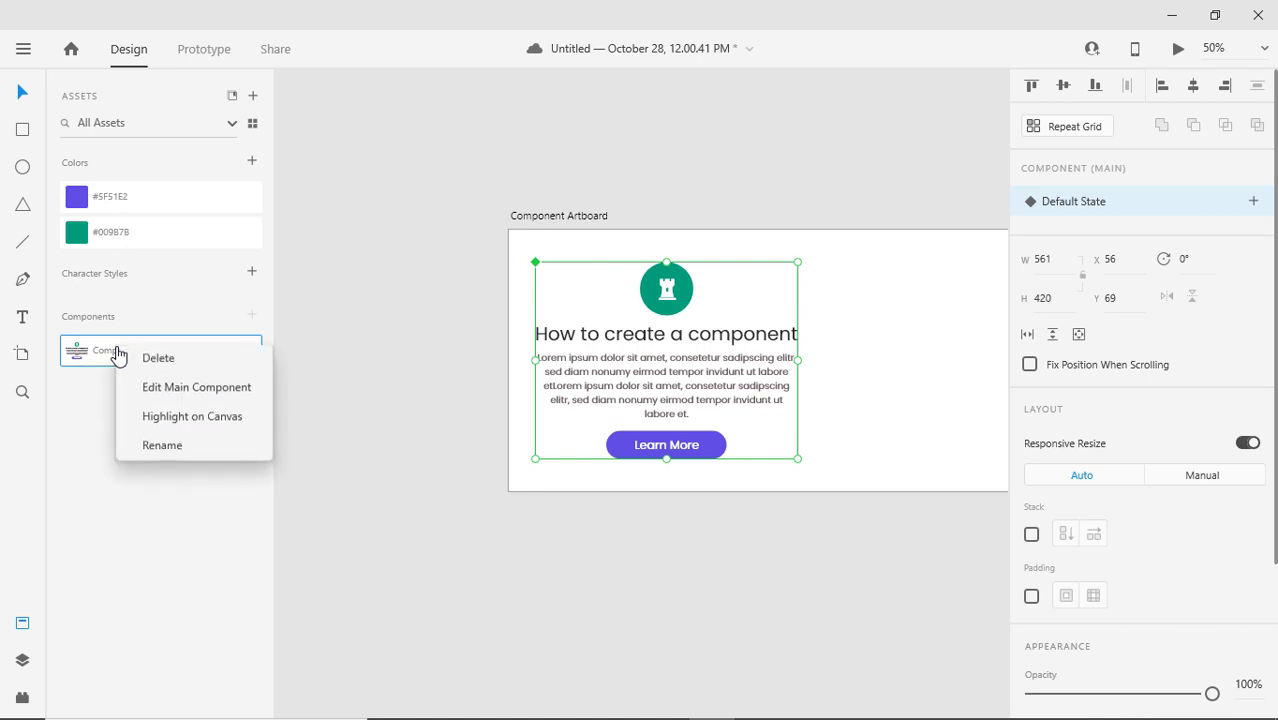
{"action": "left_click", "coordinate": [158, 450]}
{"action": "type", "text": "Demo Component"}
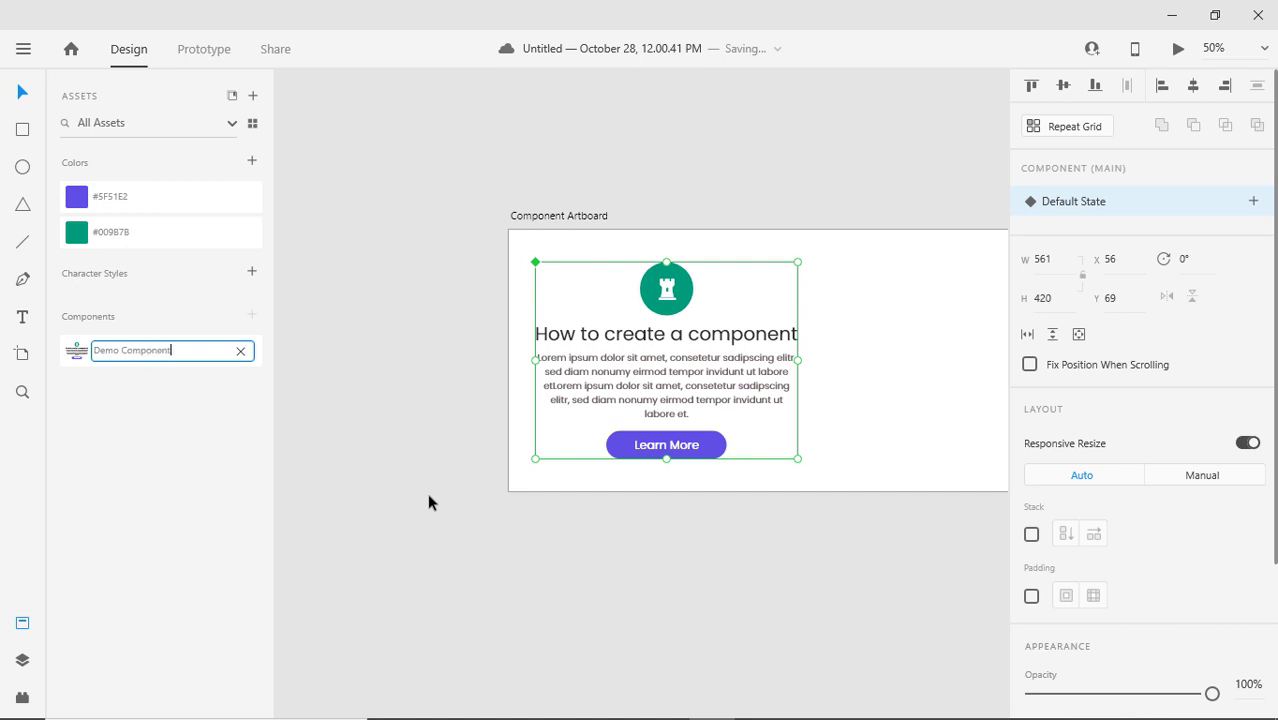
{"action": "key", "text": "Return"}
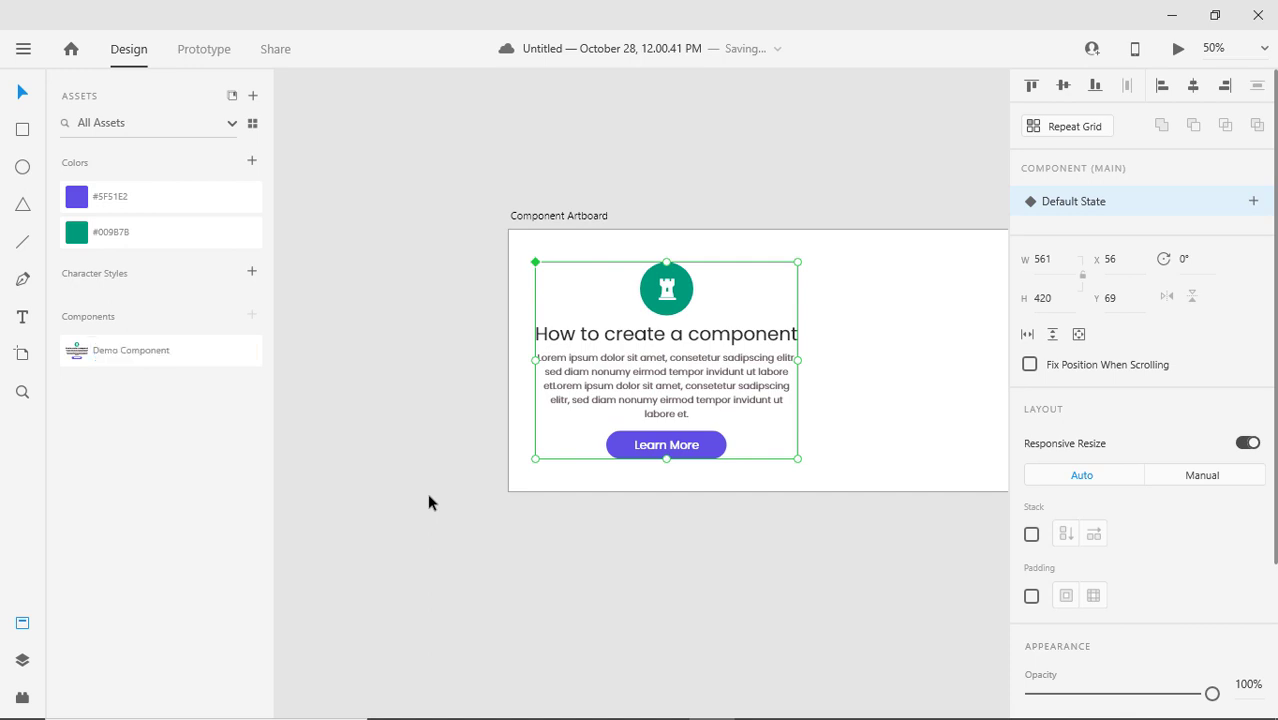
- Place two copies of the main card component in an evenly spaced row beside it and centre all three cards on the artboard
{"action": "left_click", "coordinate": [659, 545]}
{"action": "left_click_drag", "start_coordinate": [659, 545], "coordinate": [440, 535]}
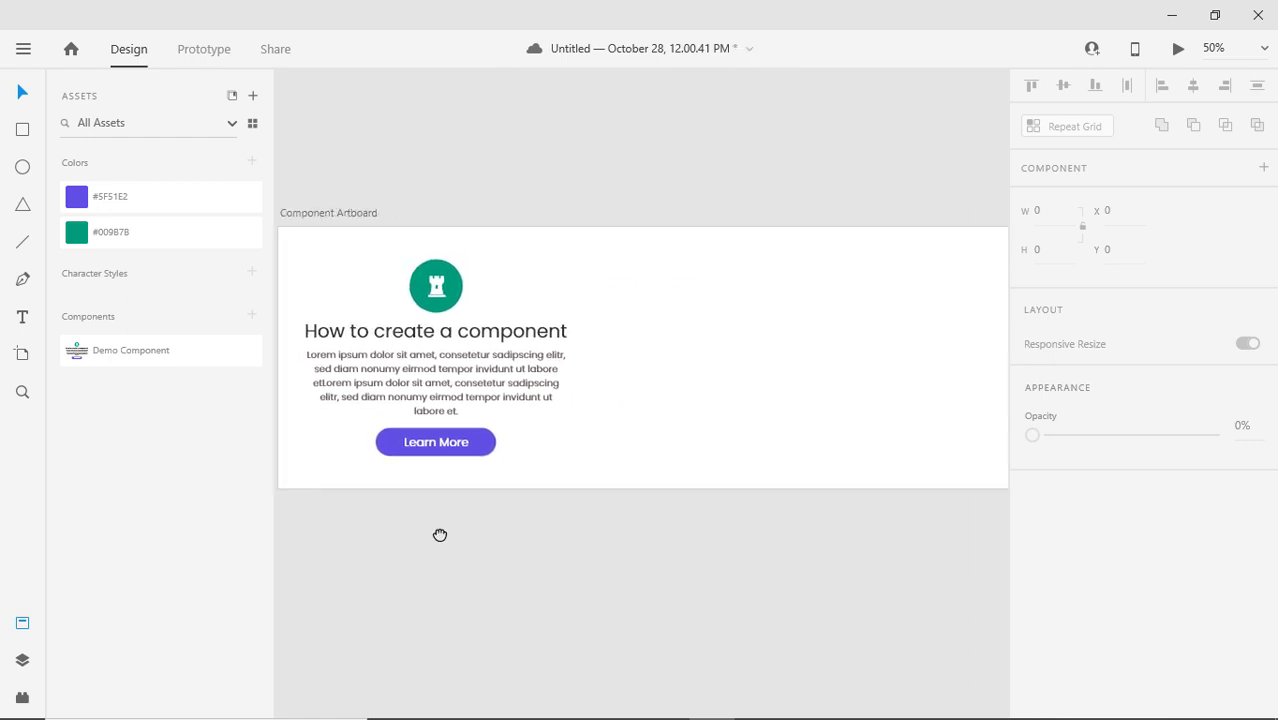
{"action": "left_click", "coordinate": [27, 623]}
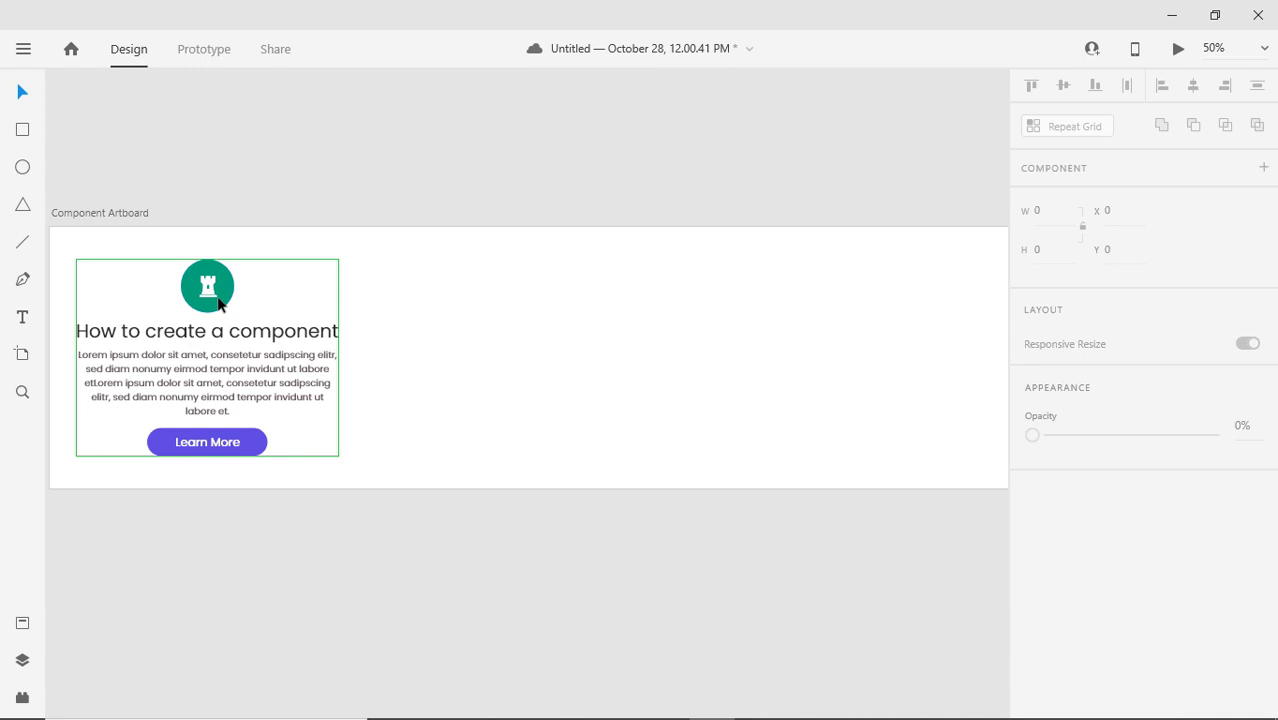
{"action": "left_click_drag", "start_coordinate": [213, 294], "coordinate": [520, 296]}
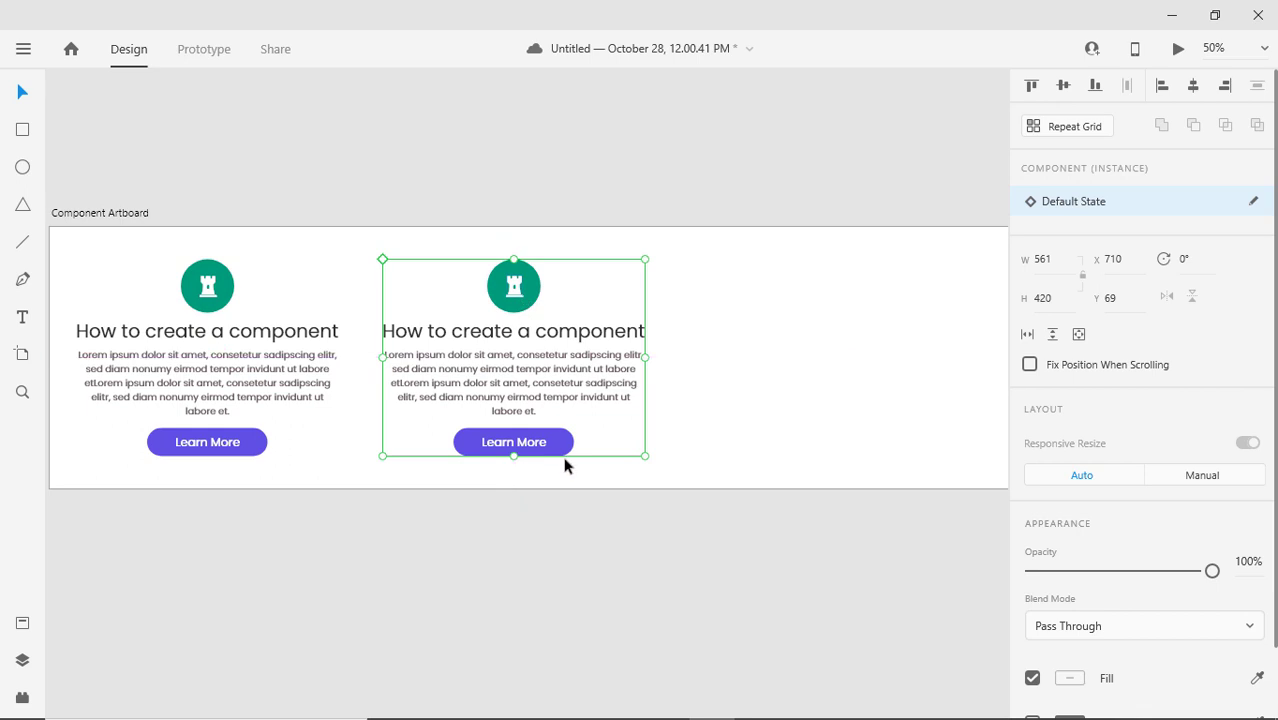
{"action": "left_click", "coordinate": [578, 558]}
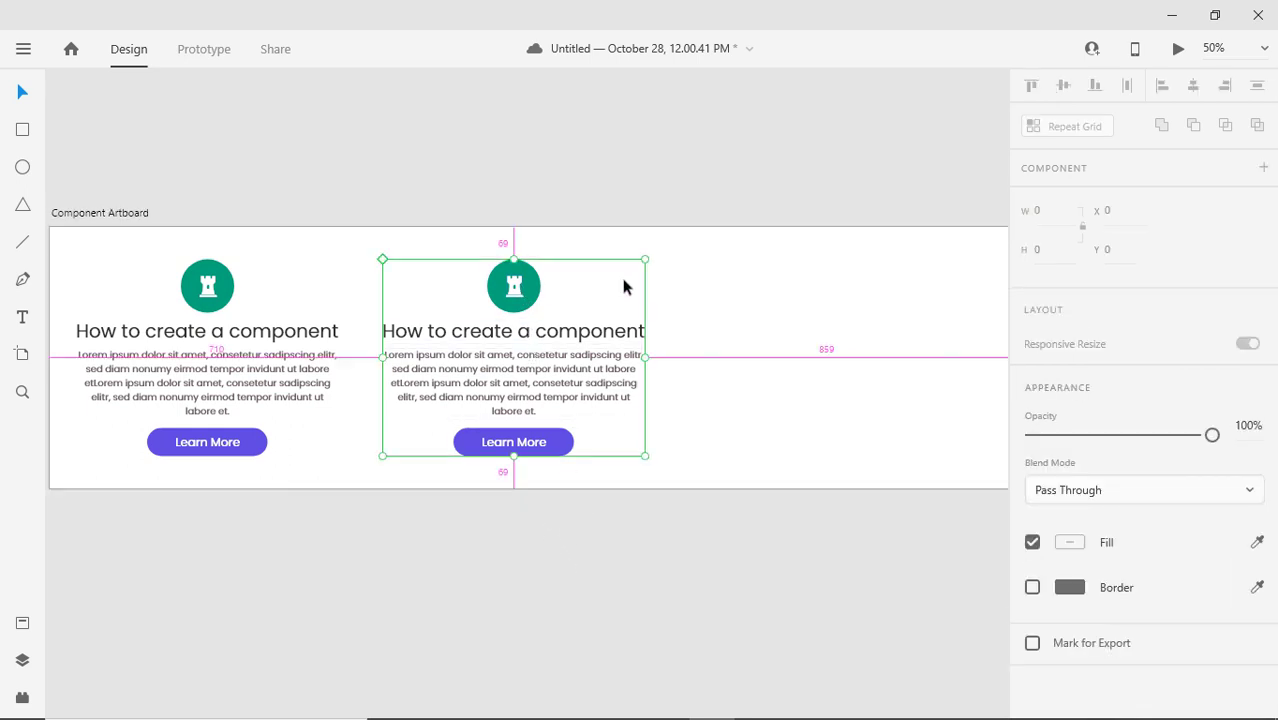
{"action": "left_click_drag", "start_coordinate": [524, 288], "coordinate": [829, 292]}
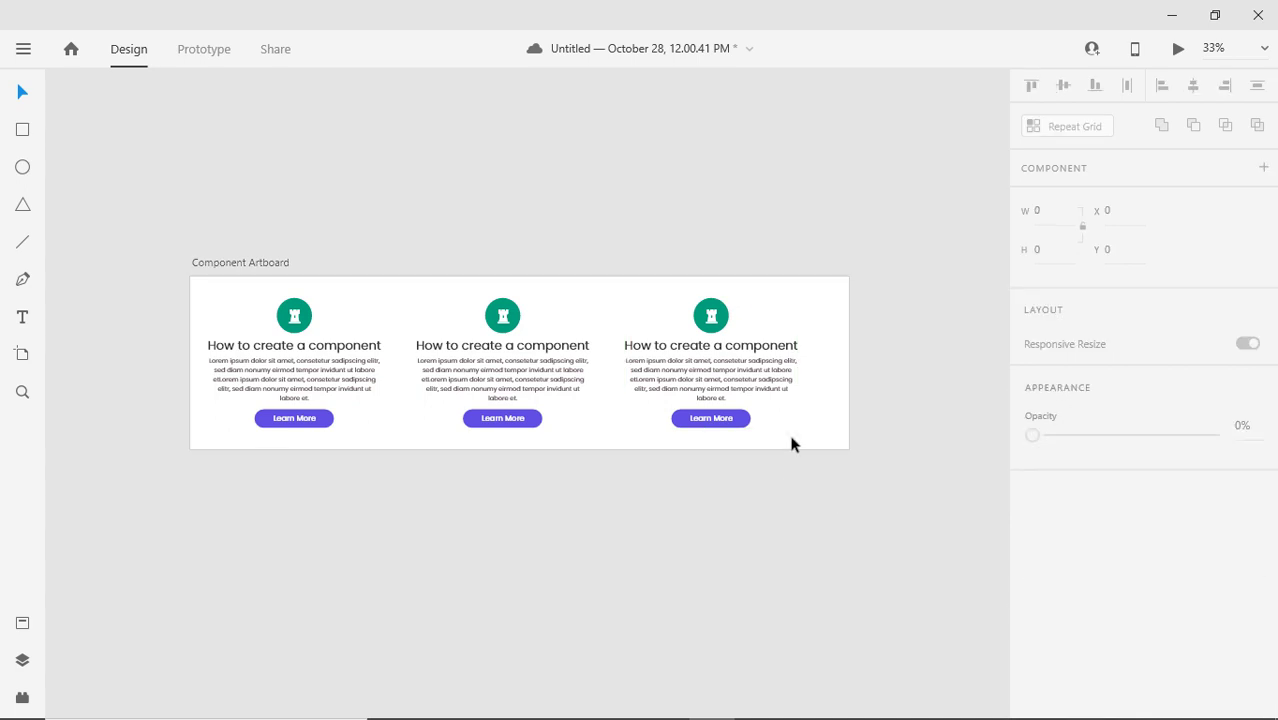
{"action": "left_click_drag", "start_coordinate": [831, 501], "coordinate": [310, 311]}
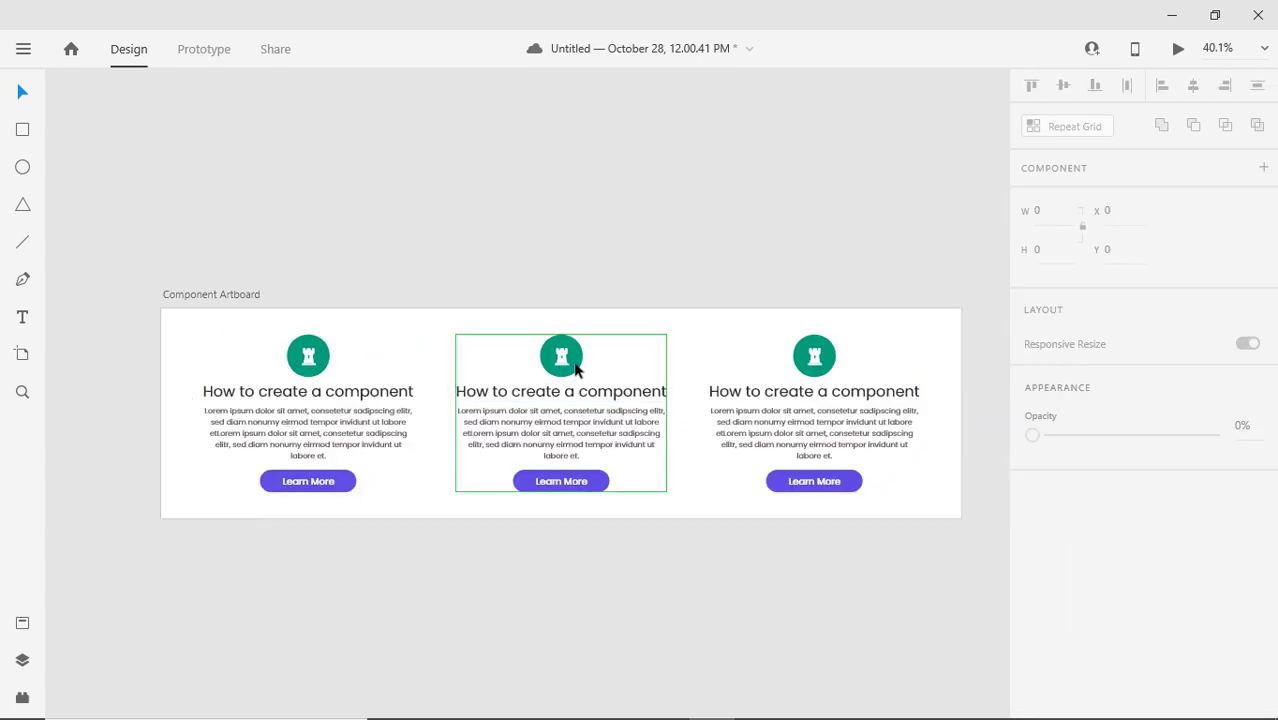
- Copy the clock icon from the Font Awesome cheatsheet in the browser and replace the middle card's rook icon with it
{"action": "key", "text": "alt+Tab"}
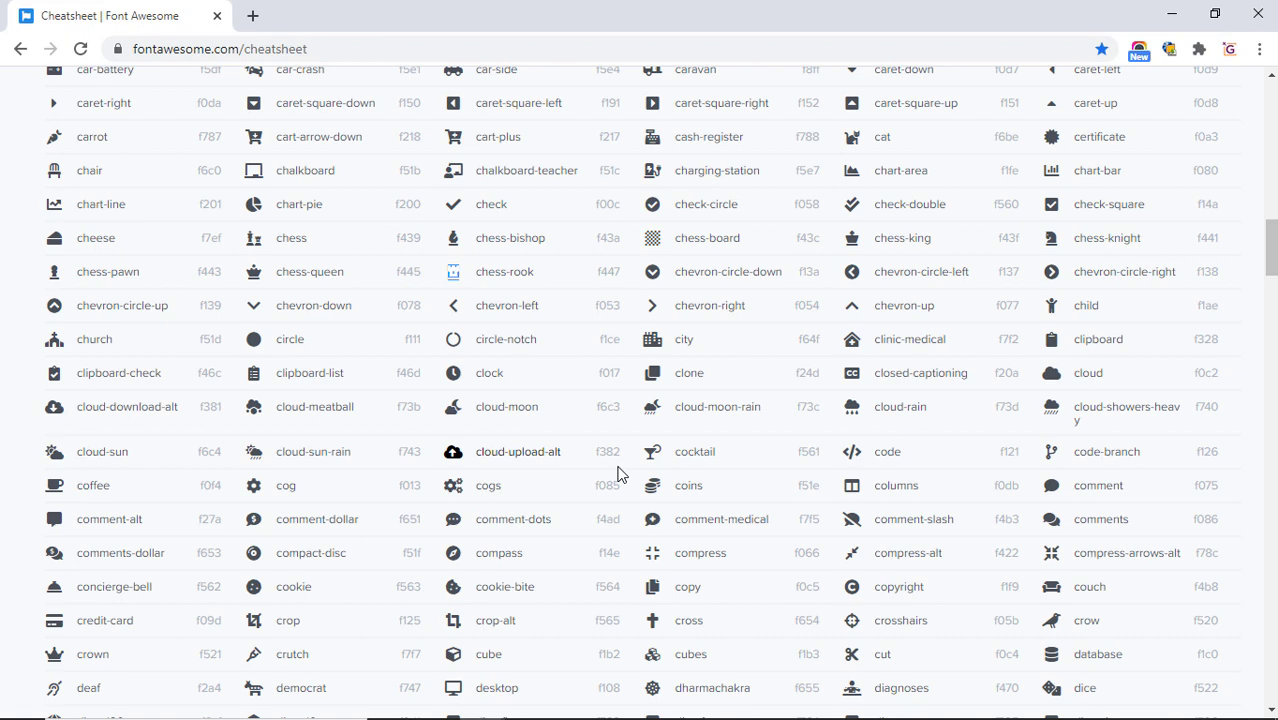
{"action": "left_click_drag", "start_coordinate": [453, 372], "coordinate": [456, 372]}
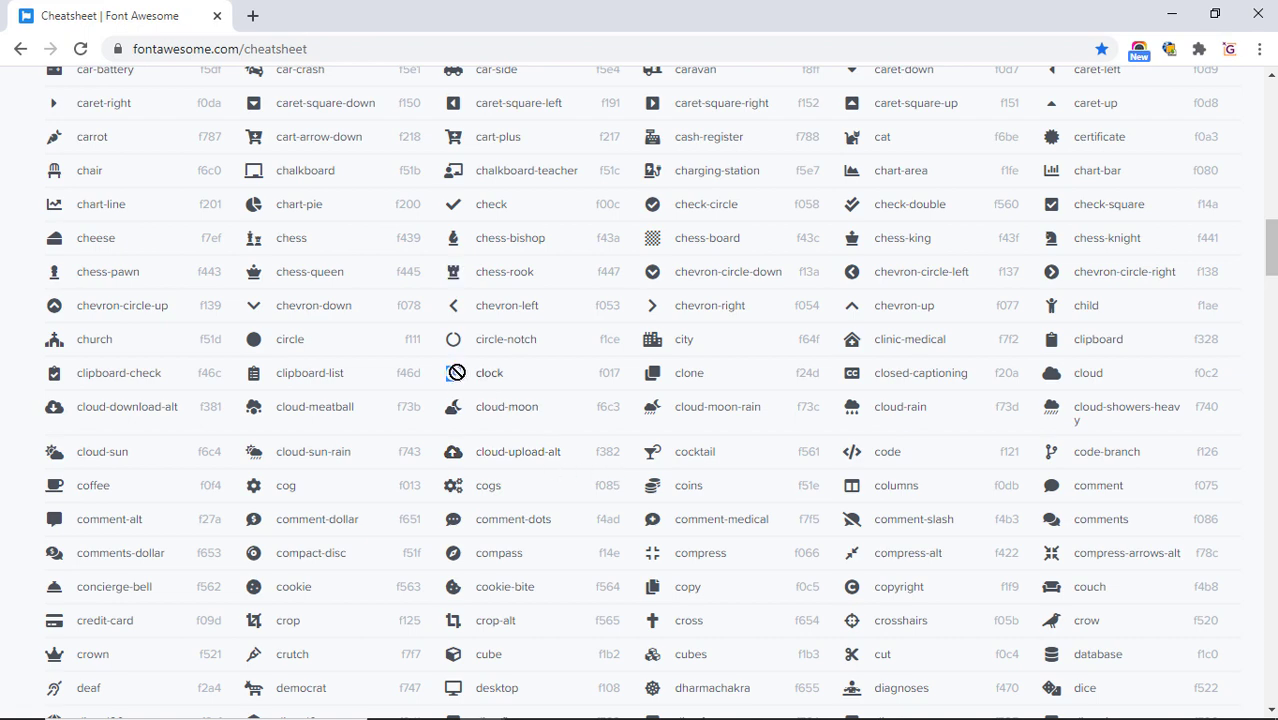
{"action": "key", "text": "alt+Tab"}
{"action": "double_click", "coordinate": [563, 363]}
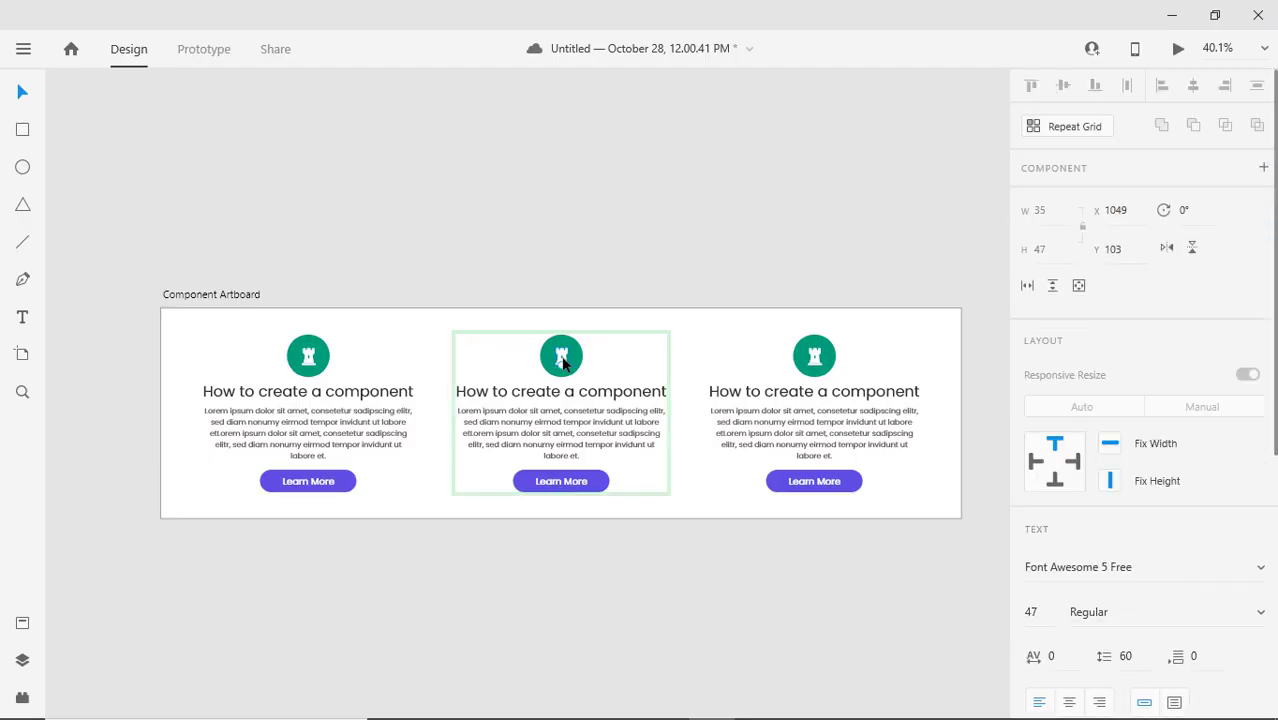
{"action": "double_click", "coordinate": [563, 364]}
{"action": "key", "text": "ctrl+v"}
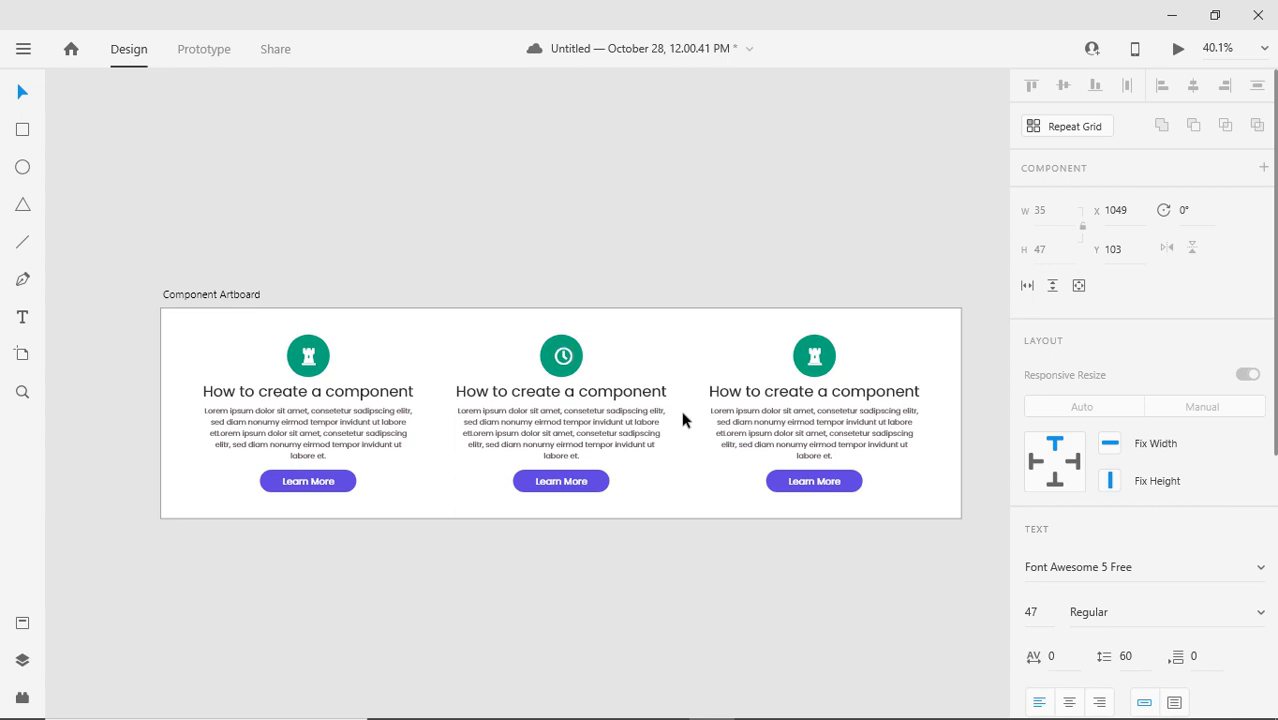
{"action": "key", "text": "Escape"}
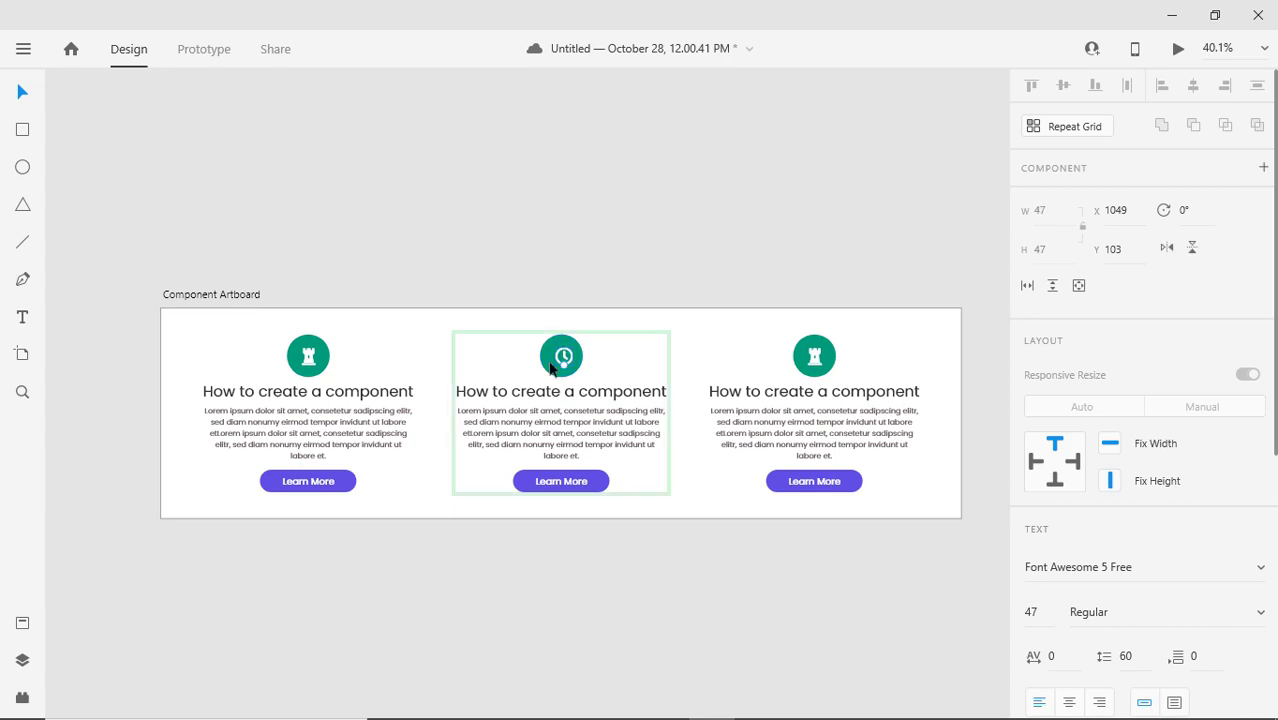
- Nudge the middle card's clock icon slightly left to centre it in its circle
{"action": "double_click", "coordinate": [563, 358]}
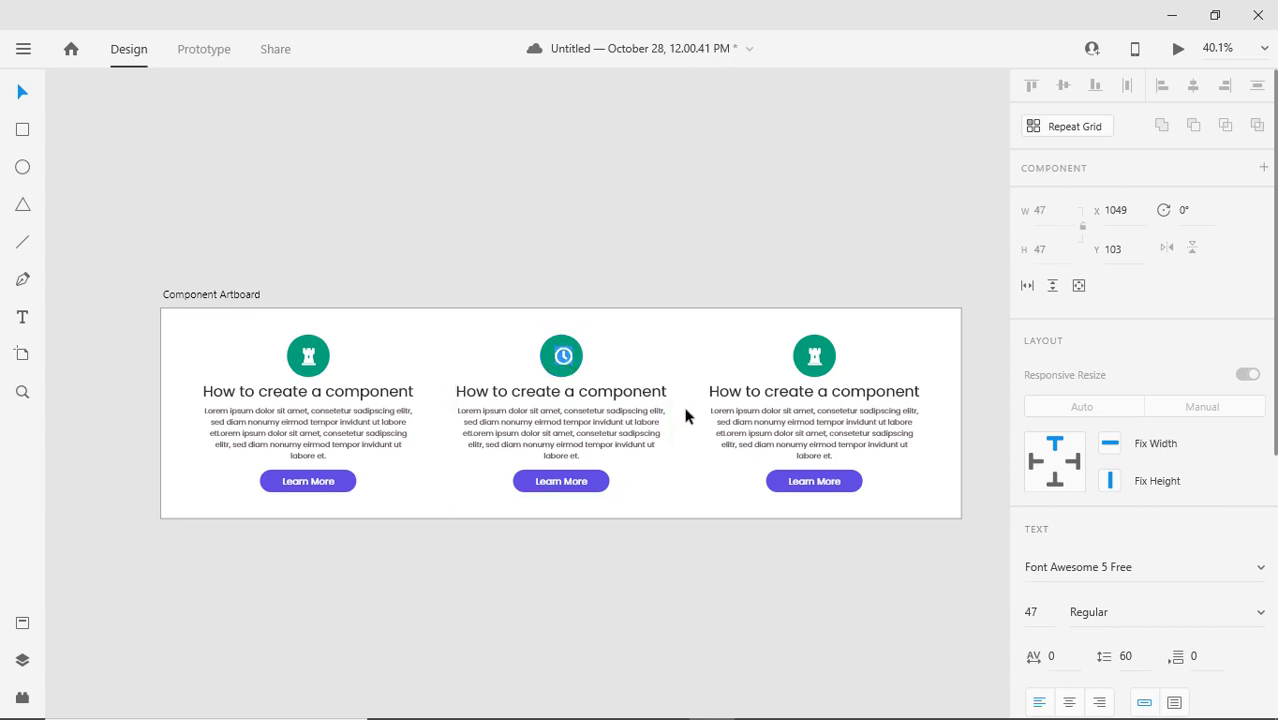
{"action": "key", "text": "Escape"}
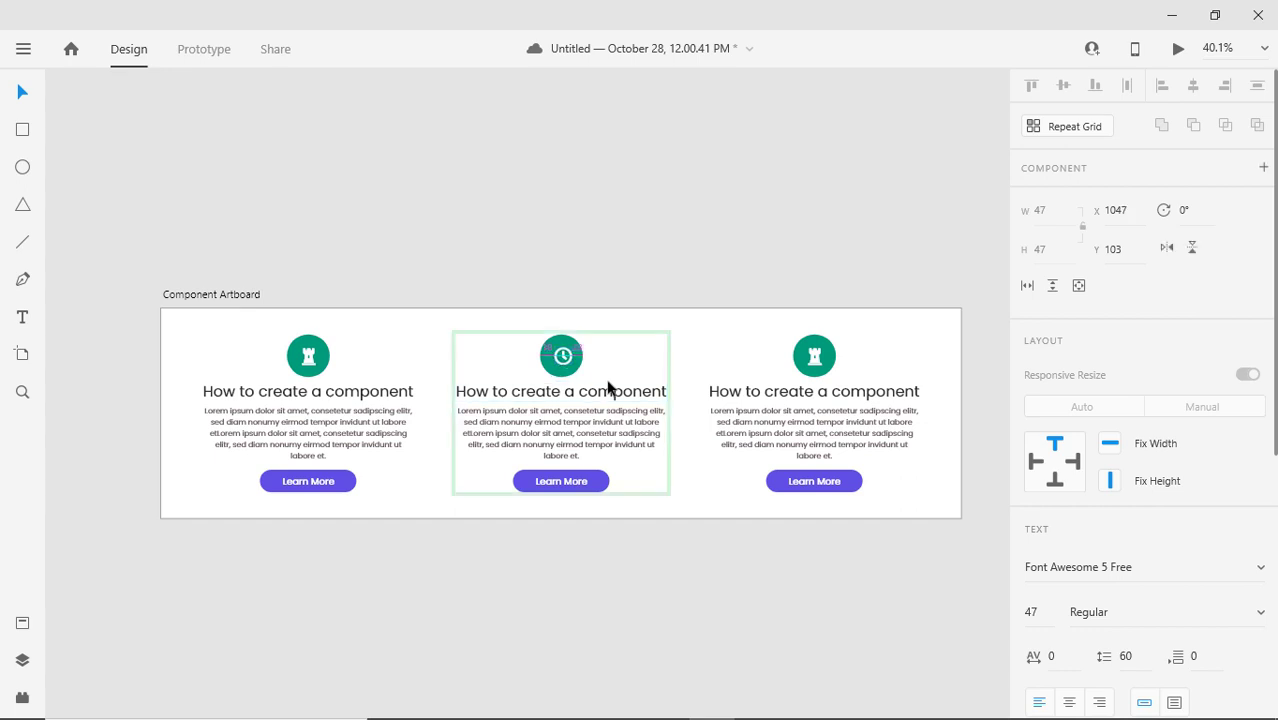
{"action": "key", "text": "Left"}
{"action": "key", "text": "Left"}
- Replace the third card's rook icon with the coffee icon from the browser's Font Awesome cheatsheet and shift it left to centre it in its circle
{"action": "key", "text": "alt+Tab"}
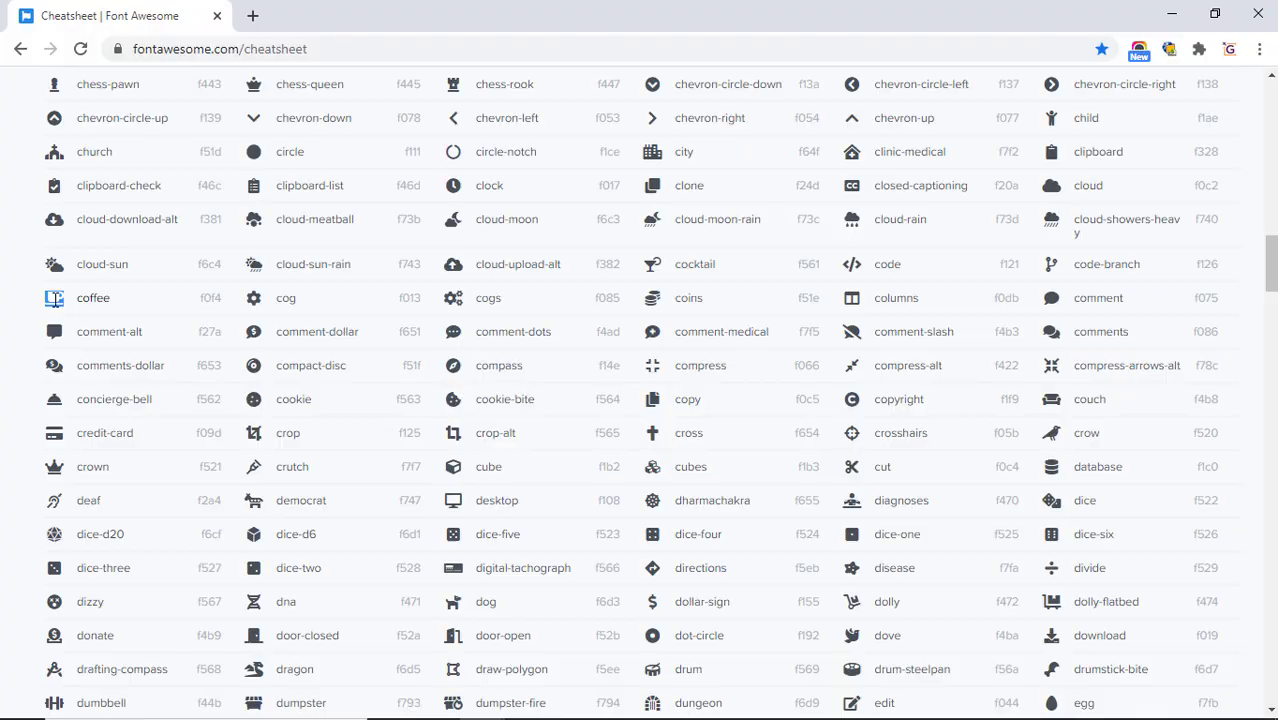
{"action": "key", "text": "alt+Tab"}
{"action": "left_click", "coordinate": [733, 373]}
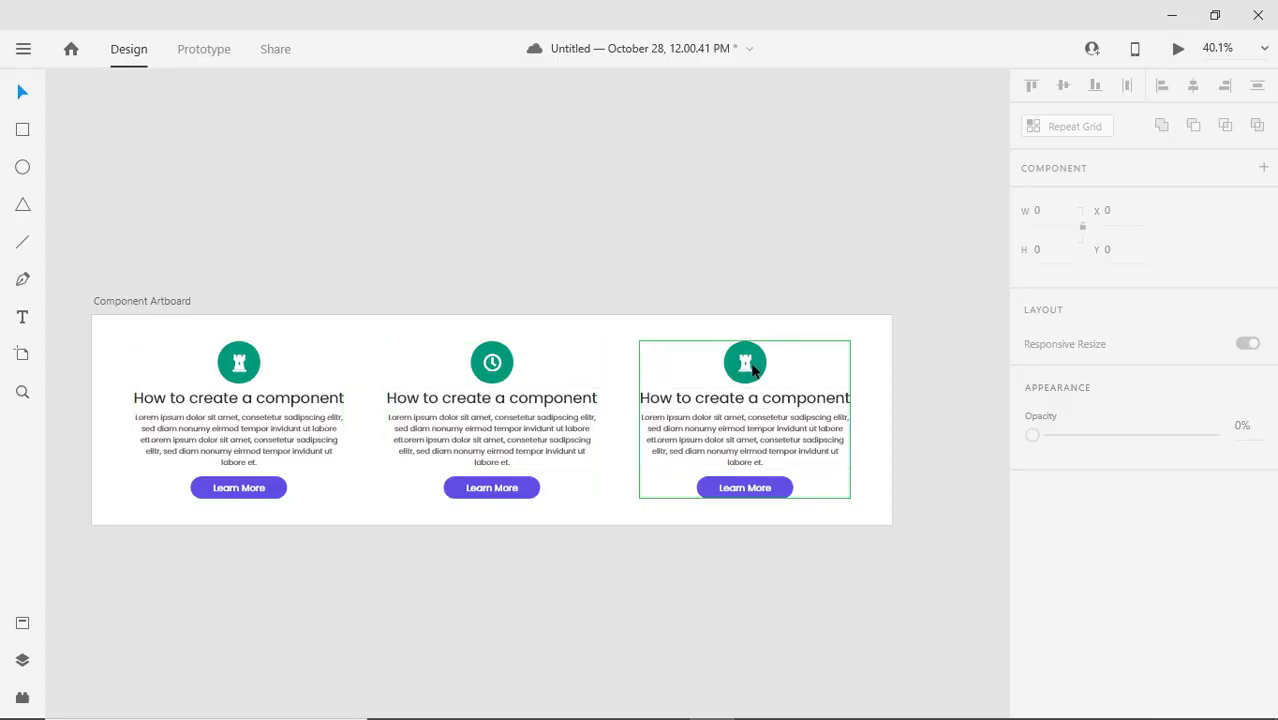
{"action": "double_click", "coordinate": [754, 370]}
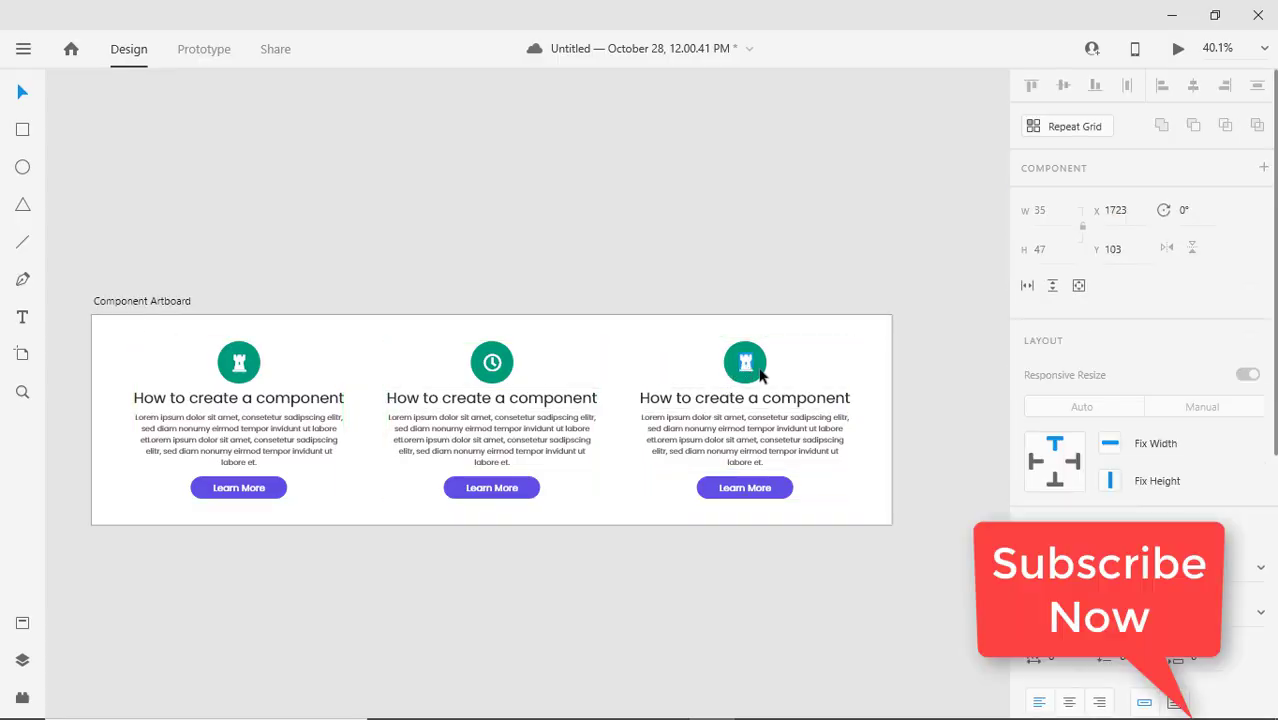
{"action": "key", "text": "ctrl+v"}
{"action": "key", "text": "Escape"}
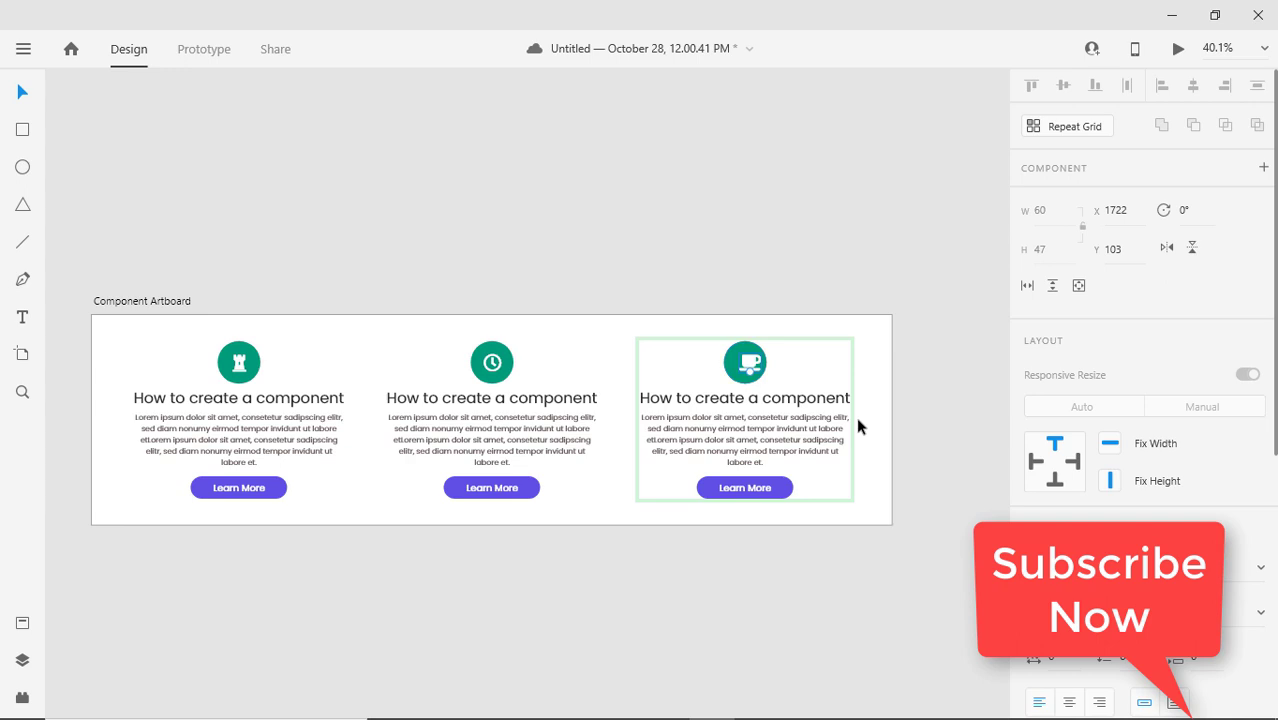
{"action": "key", "text": "shift+Left"}
- Try a pure green fill on the circle behind the third card's coffee icon and undo it
{"action": "left_click", "coordinate": [816, 330]}
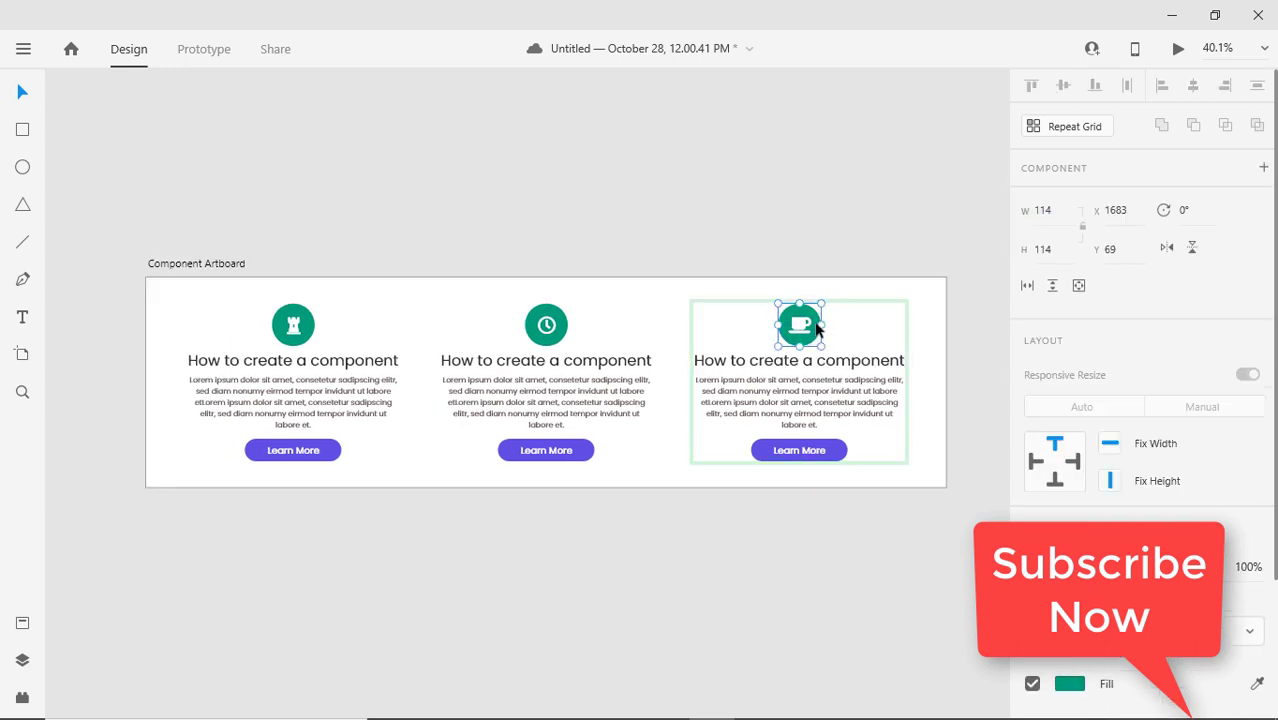
{"action": "scroll", "coordinate": [1020, 450], "scroll_direction": "down", "scroll_amount": 4}
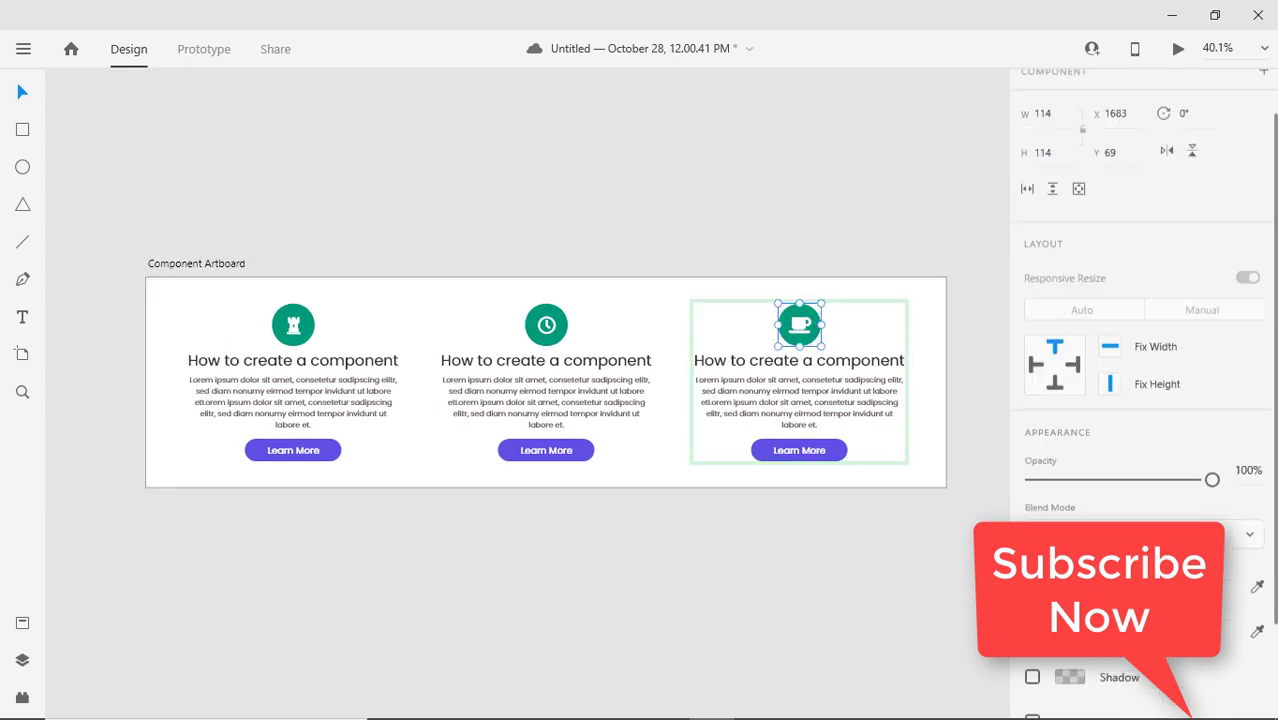
{"action": "left_click", "coordinate": [1068, 507]}
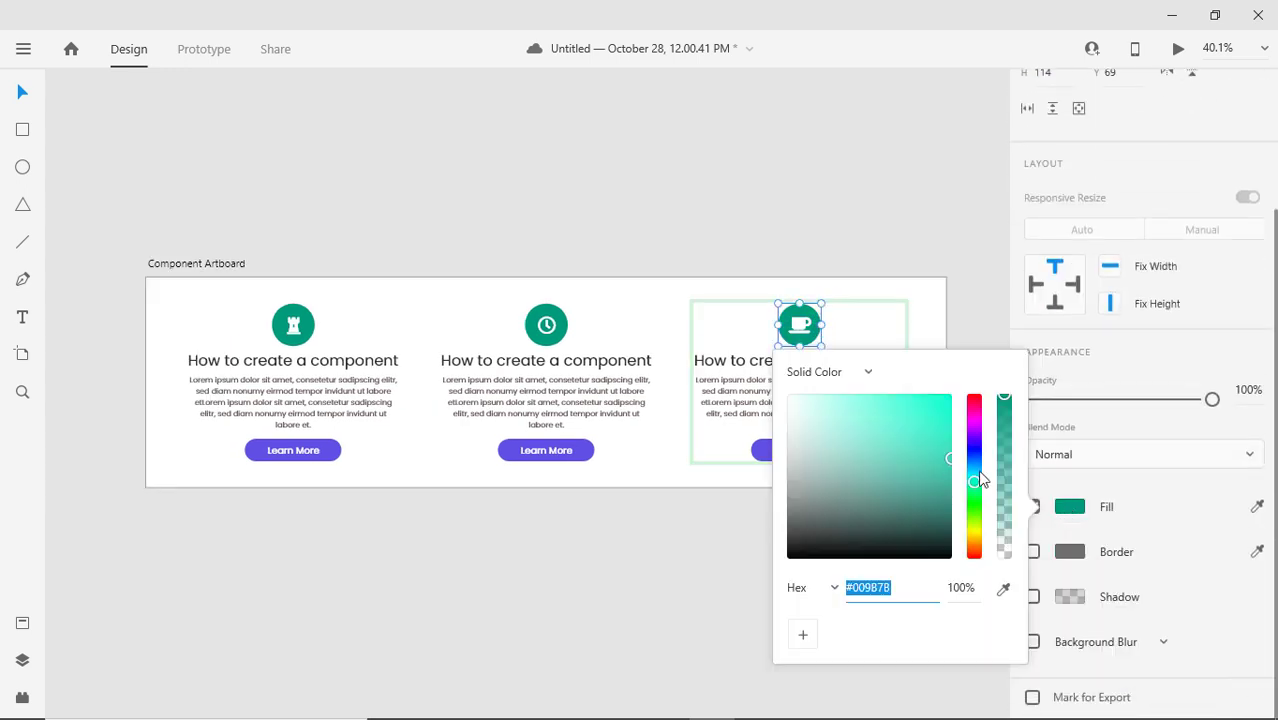
{"action": "left_click_drag", "start_coordinate": [980, 480], "coordinate": [979, 510]}
{"action": "left_click", "coordinate": [923, 443]}
{"action": "left_click", "coordinate": [955, 222]}
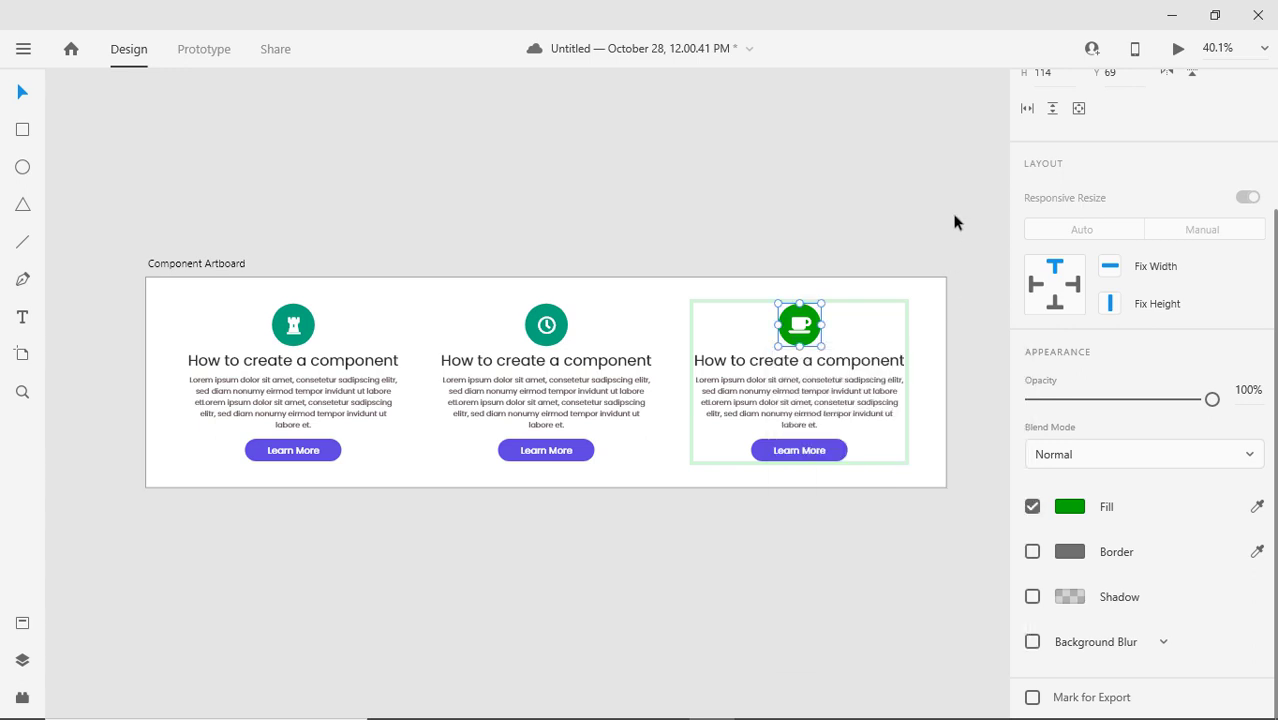
{"action": "key", "text": "Escape"}
{"action": "key", "text": "ctrl+z"}
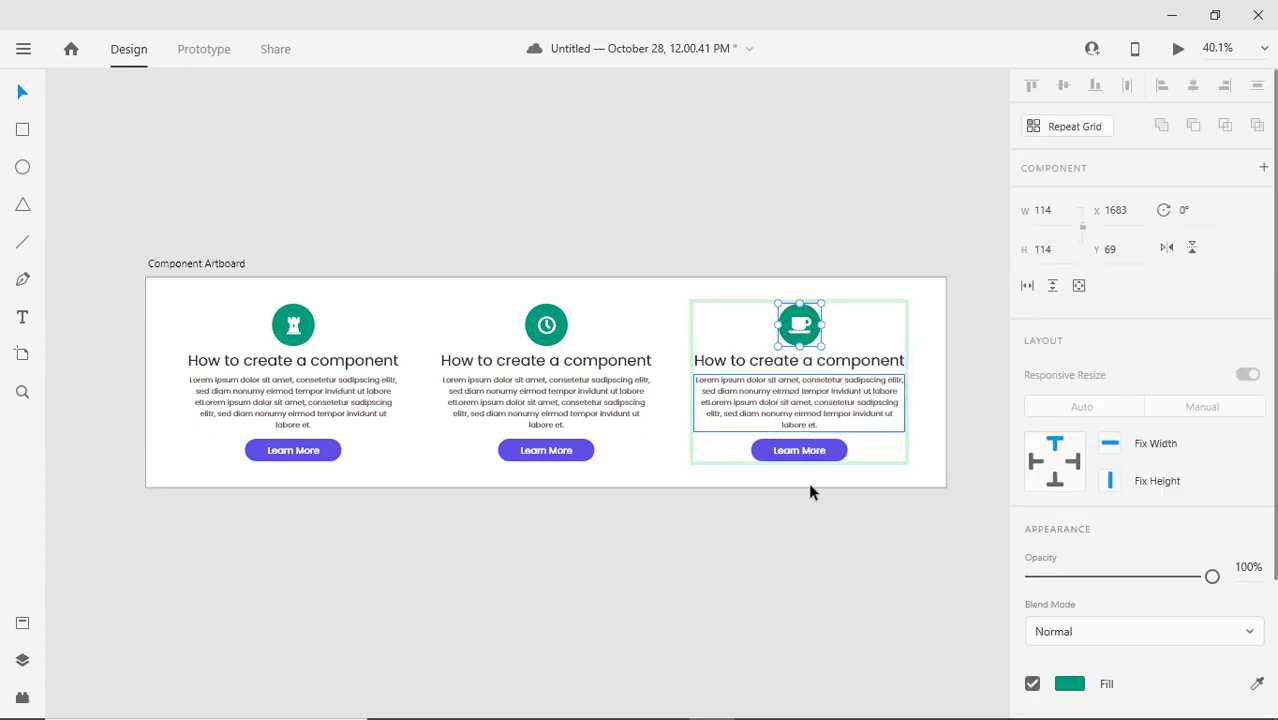
{"action": "left_click", "coordinate": [810, 491]}
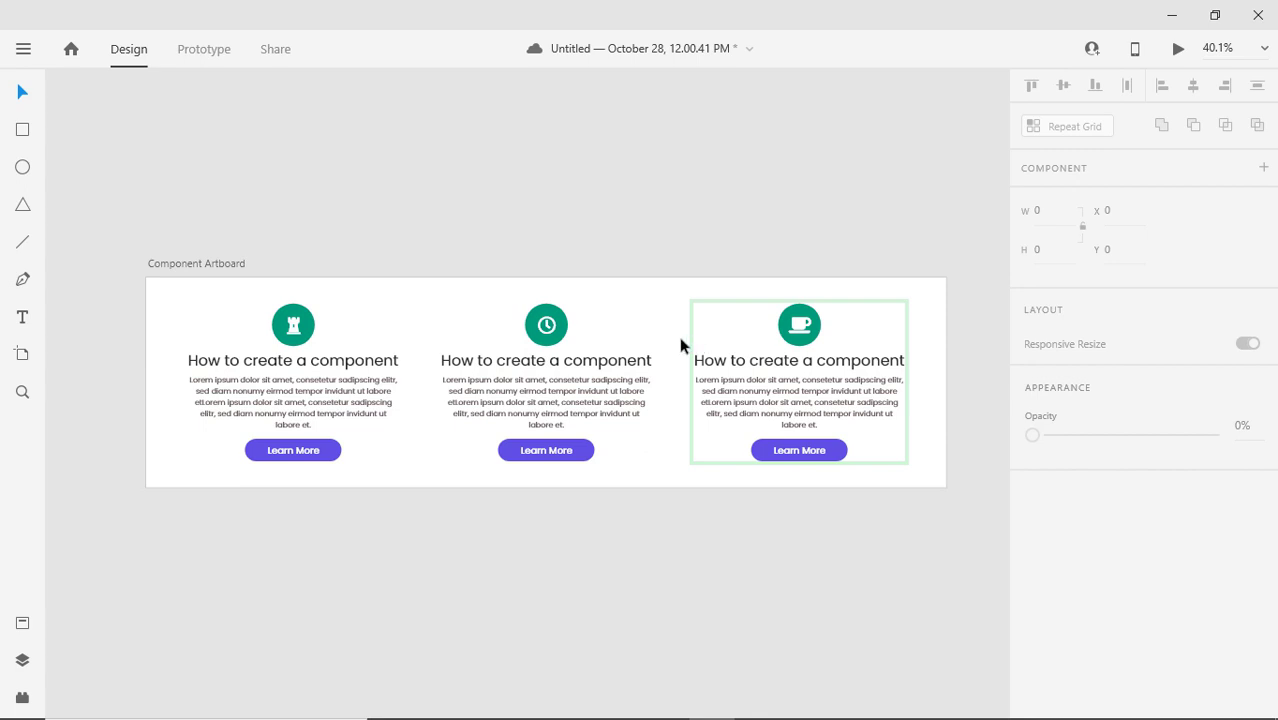
- With the document assets open, try the saved green colour on the whole main component and undo it
{"action": "left_click", "coordinate": [283, 330]}
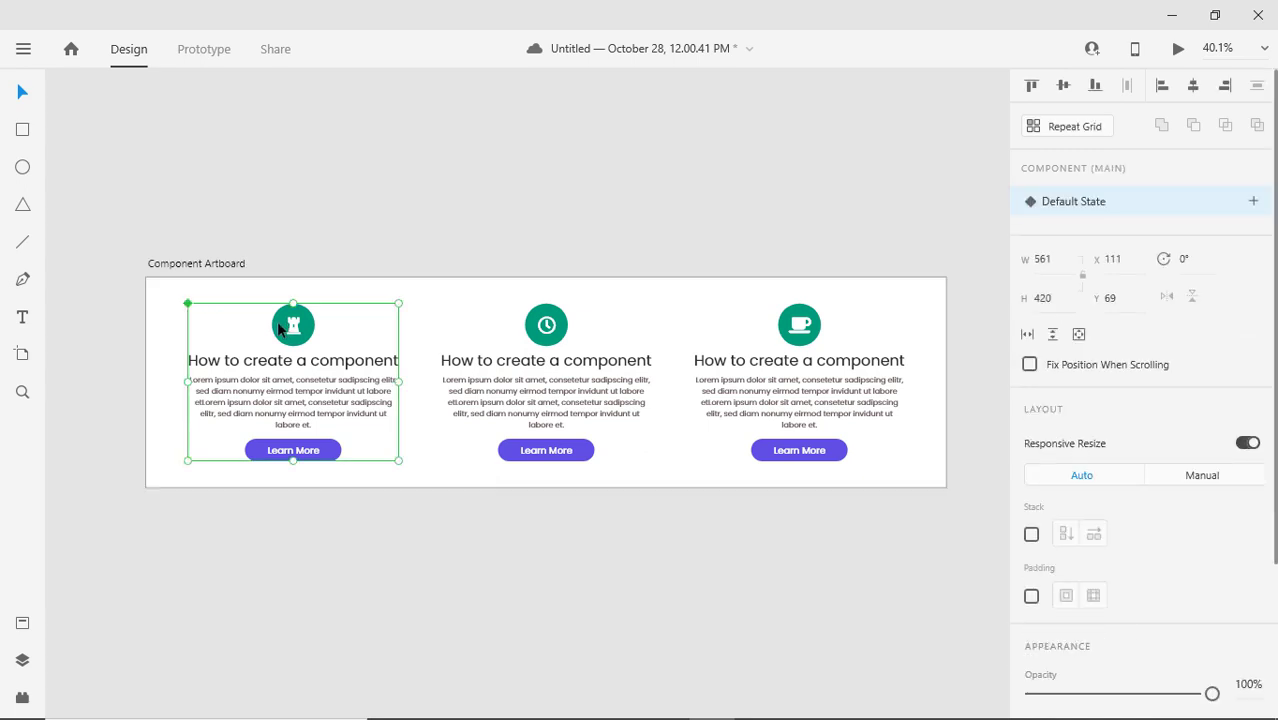
{"action": "left_click", "coordinate": [22, 624]}
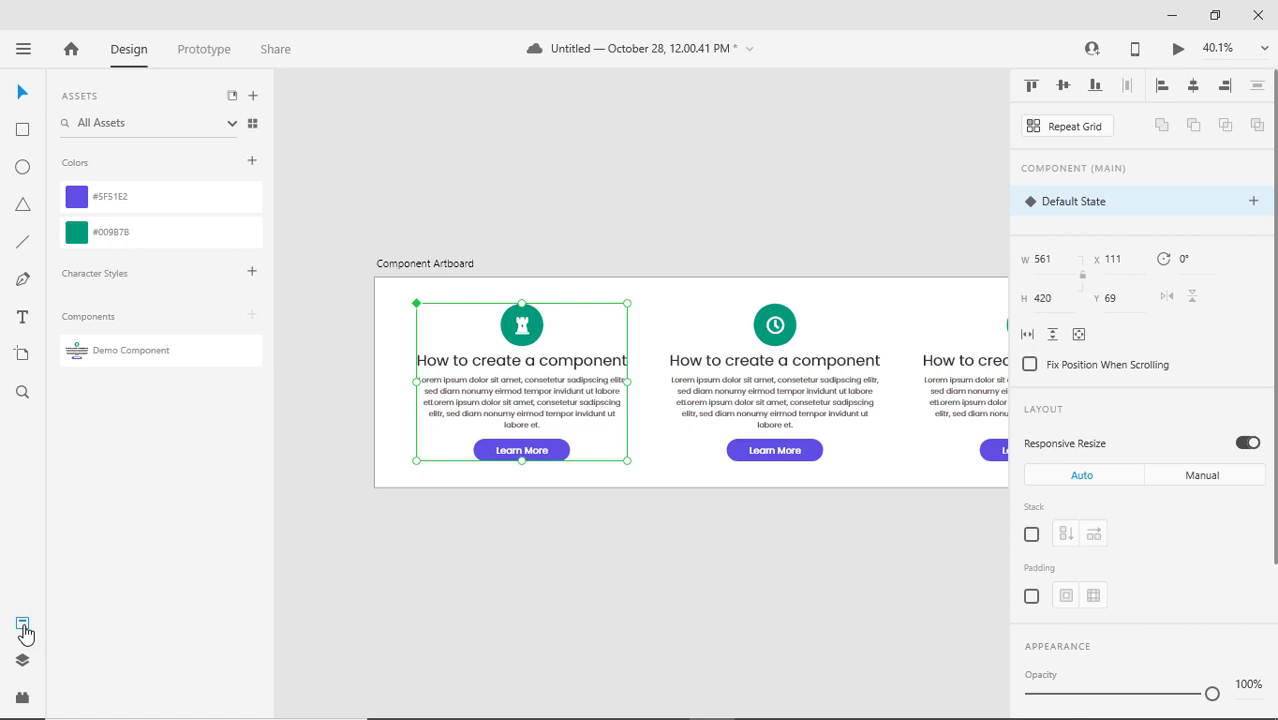
{"action": "left_click", "coordinate": [106, 246]}
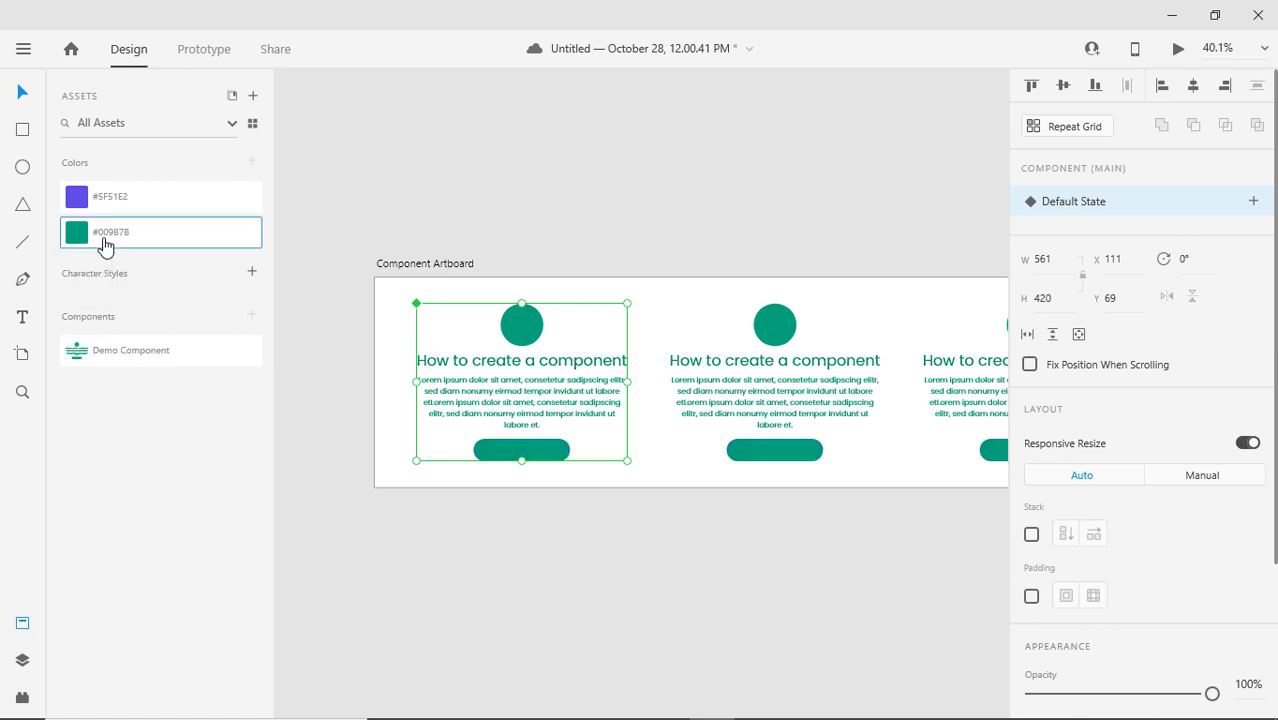
{"action": "key", "text": "ctrl+z"}
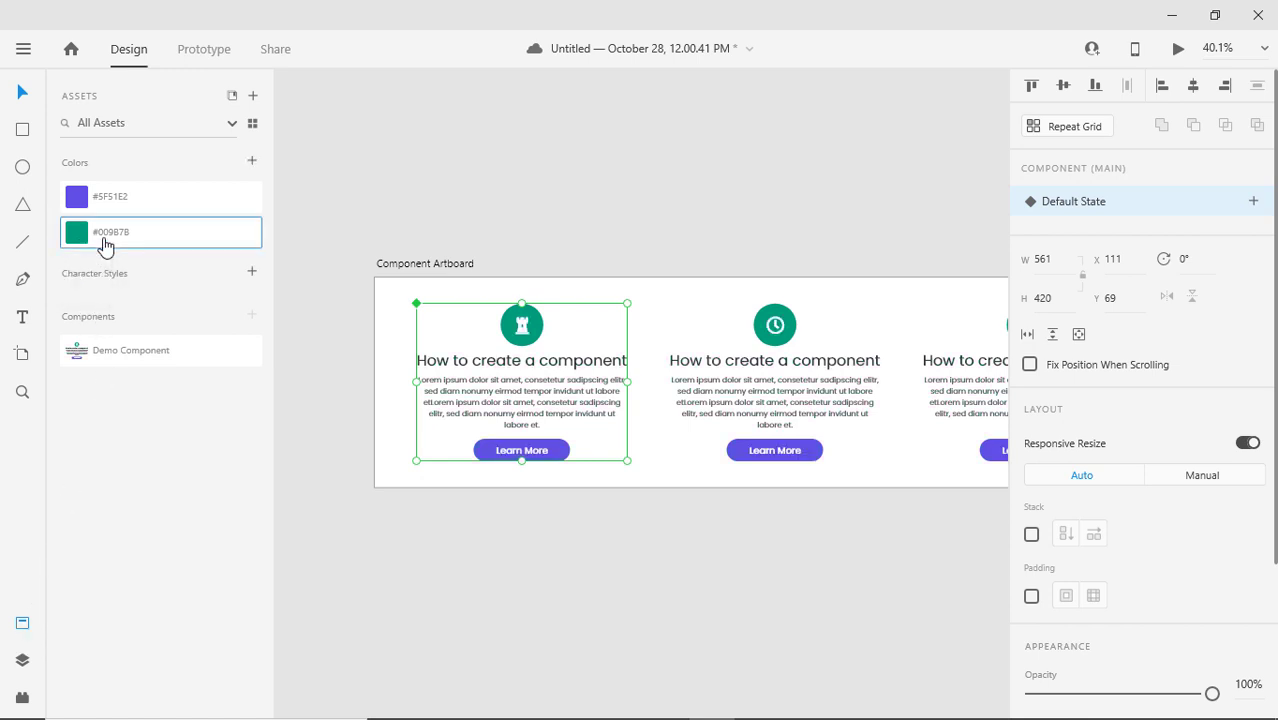
{"action": "left_click", "coordinate": [480, 553]}
- Apply the saved purple colour #5F51E2 to the circle behind the rook icon in the main component
{"action": "left_click", "coordinate": [508, 328]}
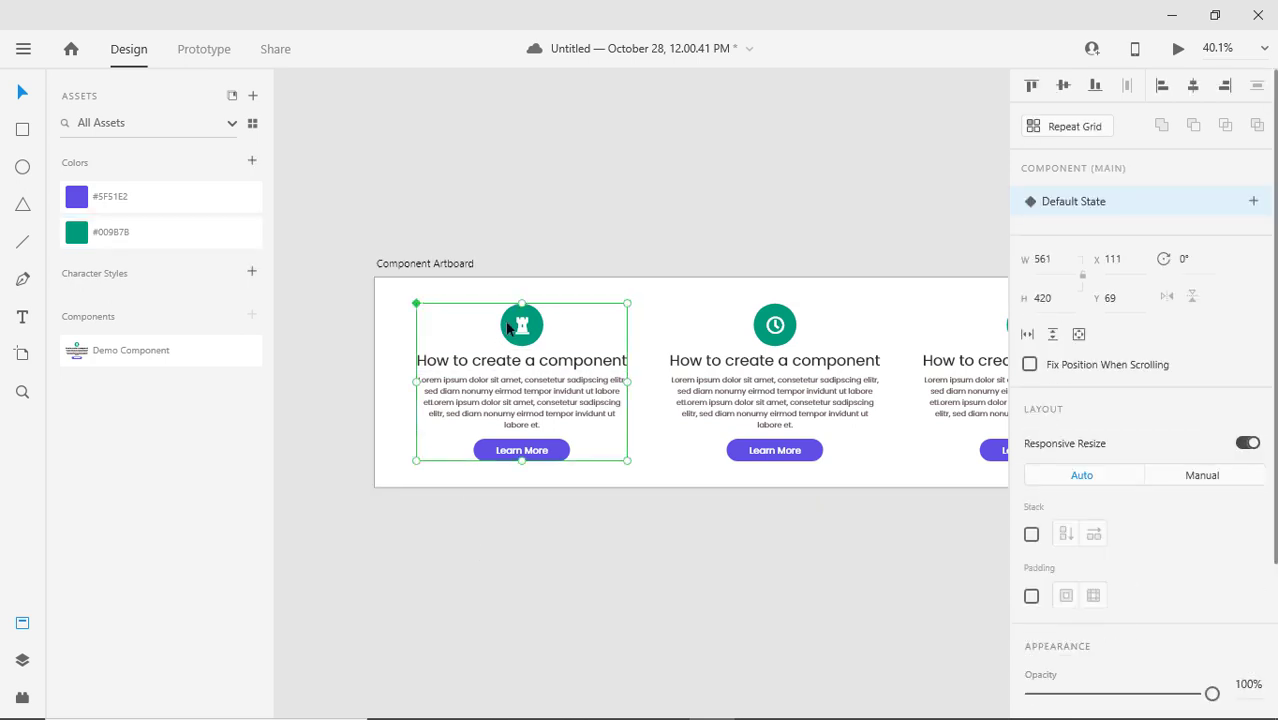
{"action": "double_click", "coordinate": [508, 328]}
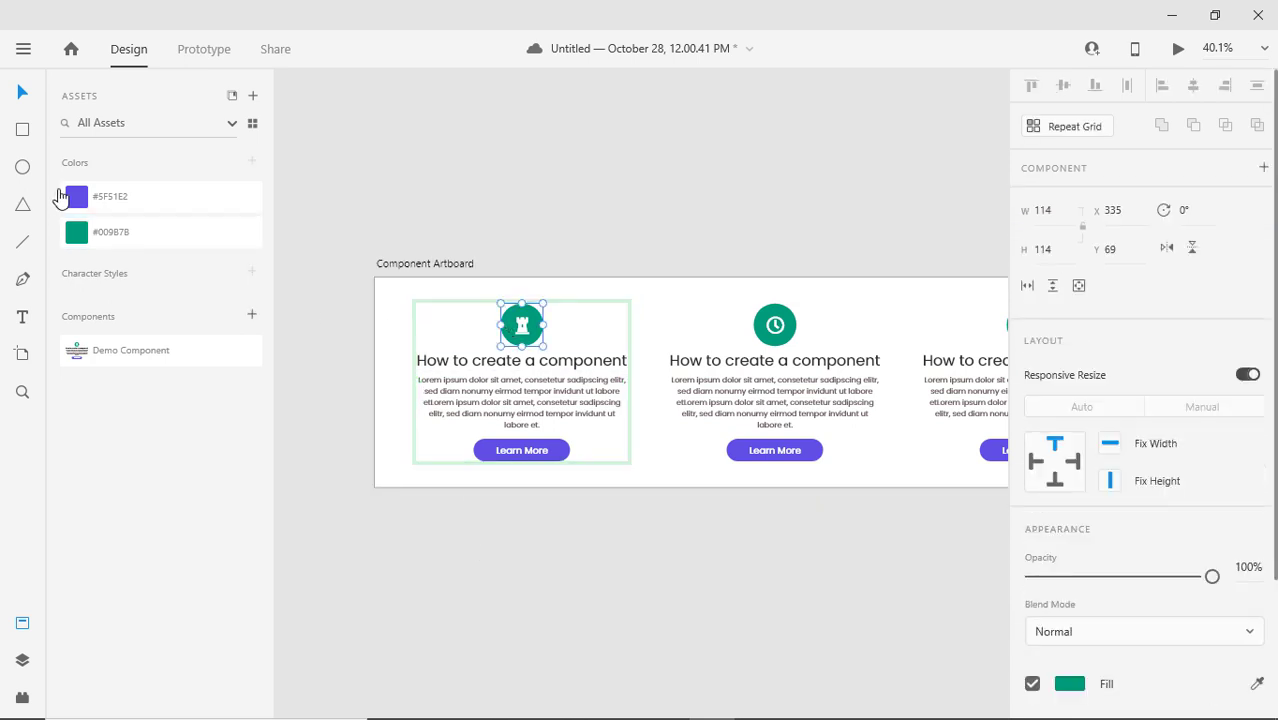
{"action": "left_click", "coordinate": [88, 207]}
{"action": "left_click_drag", "start_coordinate": [747, 374], "coordinate": [654, 357]}
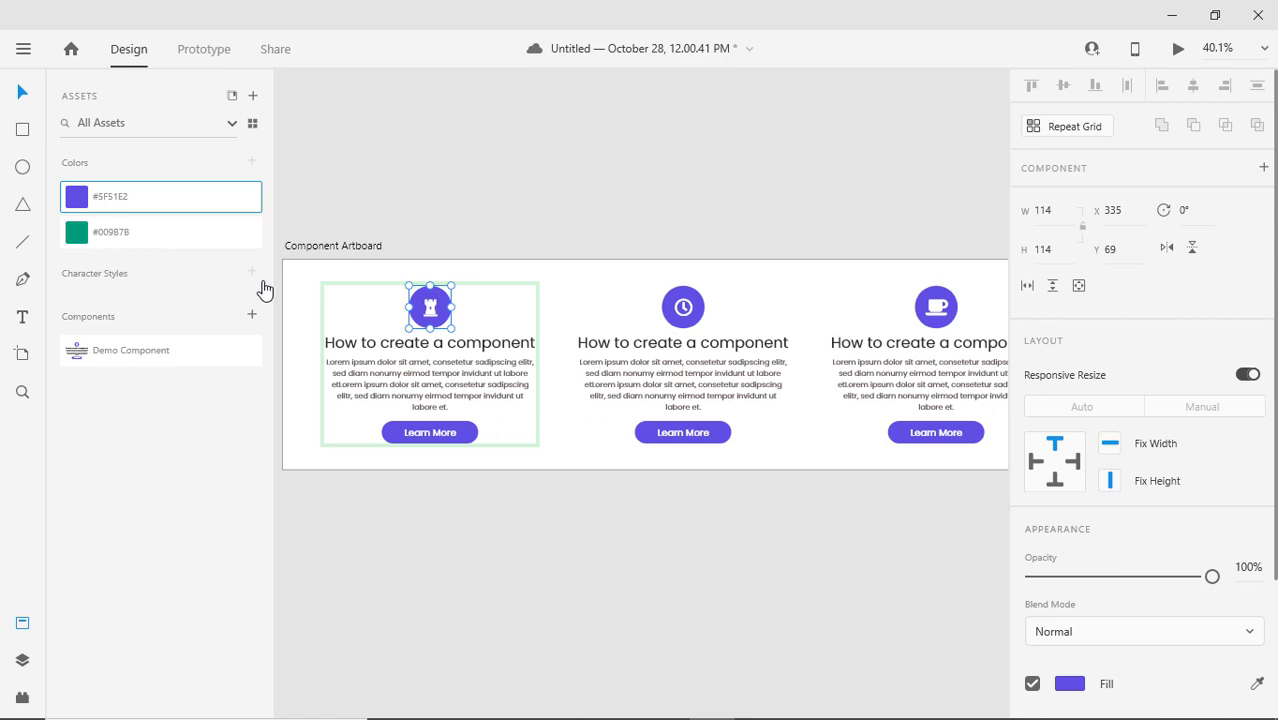
- Try editing the saved purple colour in the document assets to the blue #516EE2 and undo the edit
{"action": "left_click", "coordinate": [77, 205]}
{"action": "right_click", "coordinate": [85, 205]}
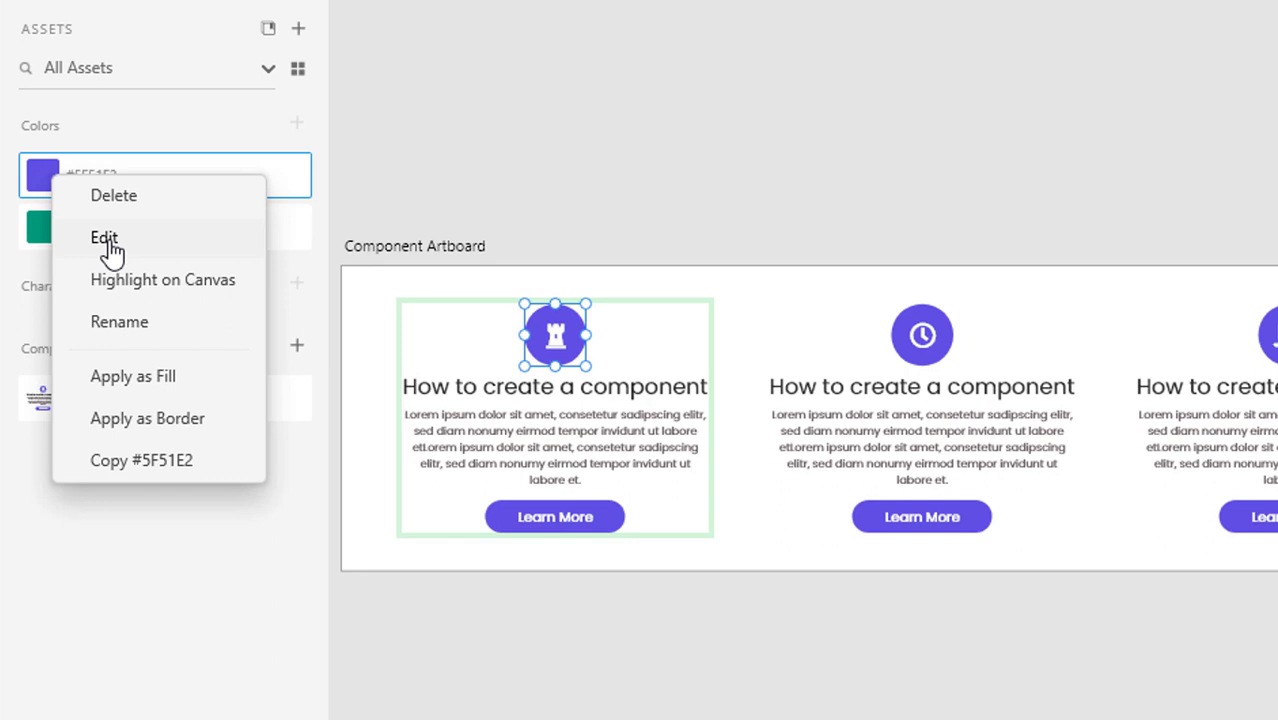
{"action": "left_click", "coordinate": [104, 238]}
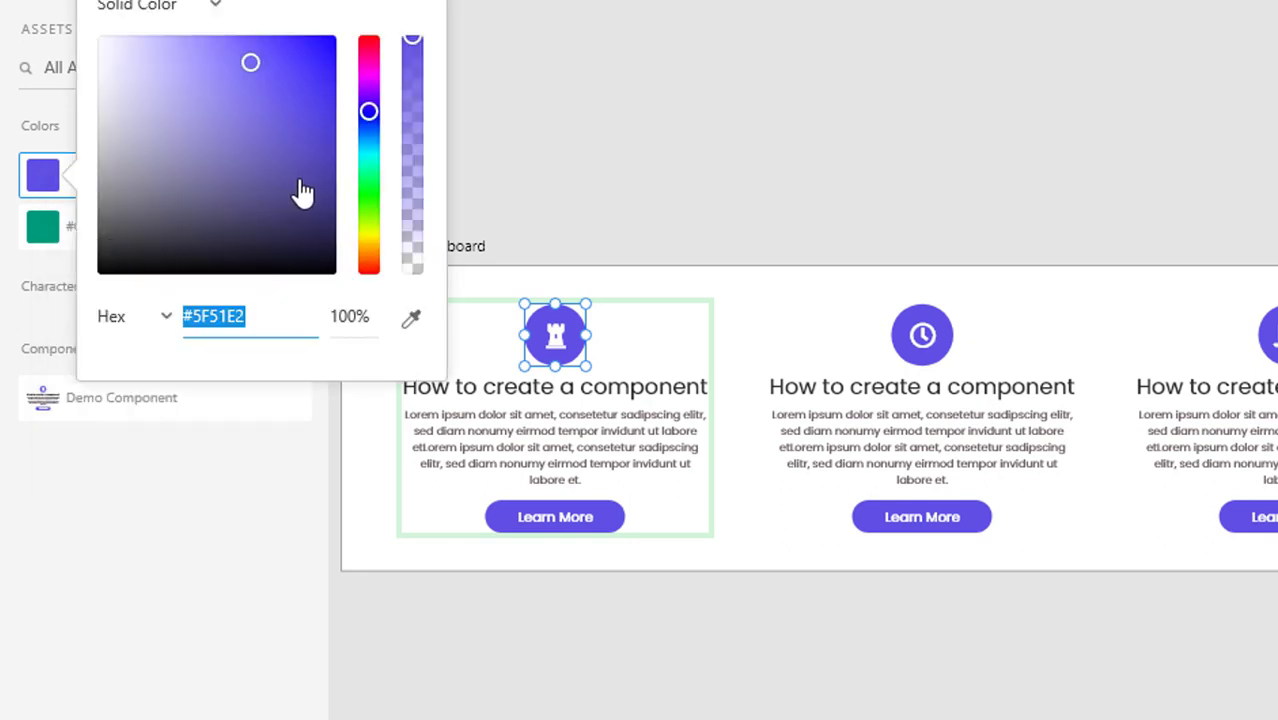
{"action": "left_click_drag", "start_coordinate": [365, 223], "coordinate": [372, 138]}
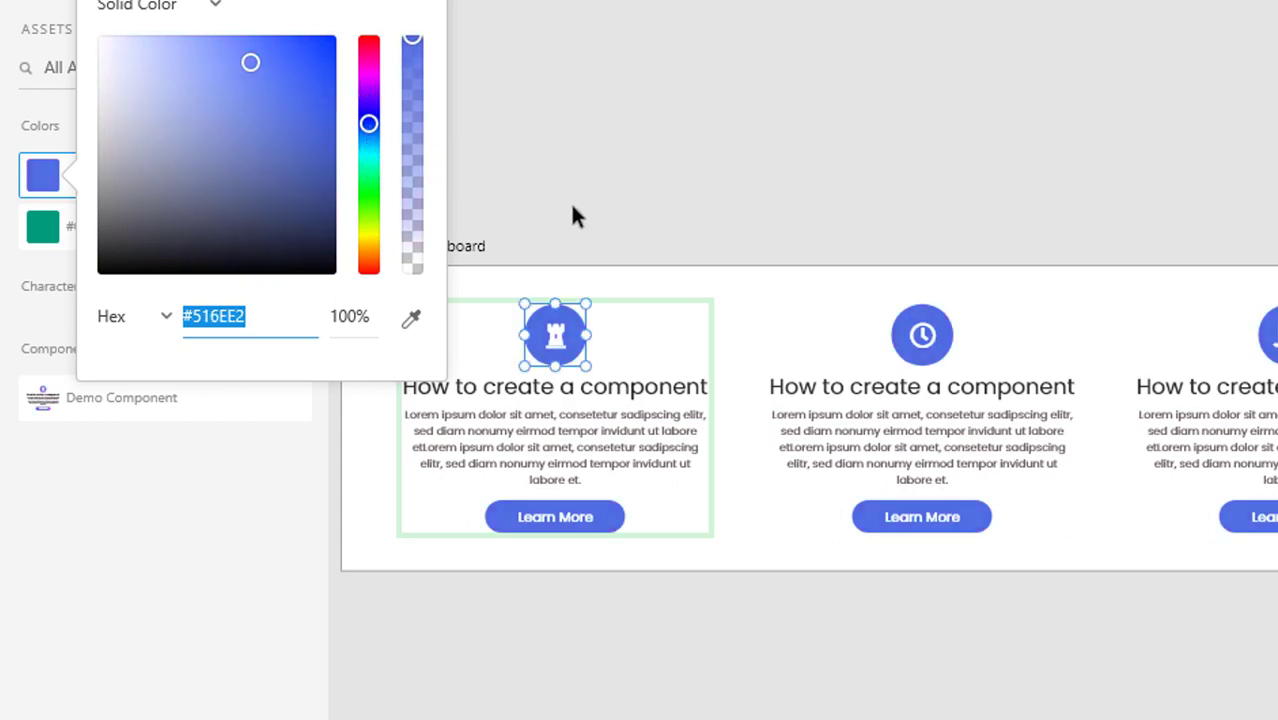
{"action": "left_click", "coordinate": [587, 205]}
{"action": "key", "text": "ctrl+z"}
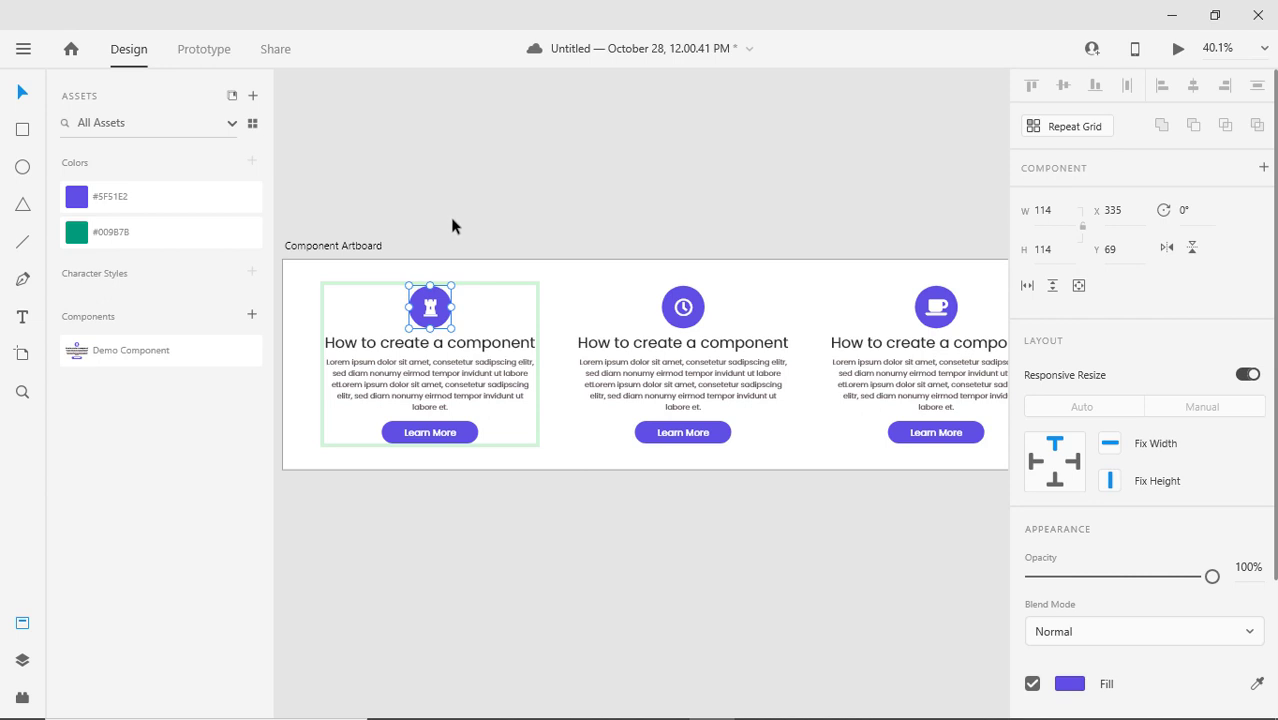
{"action": "left_click", "coordinate": [451, 219]}
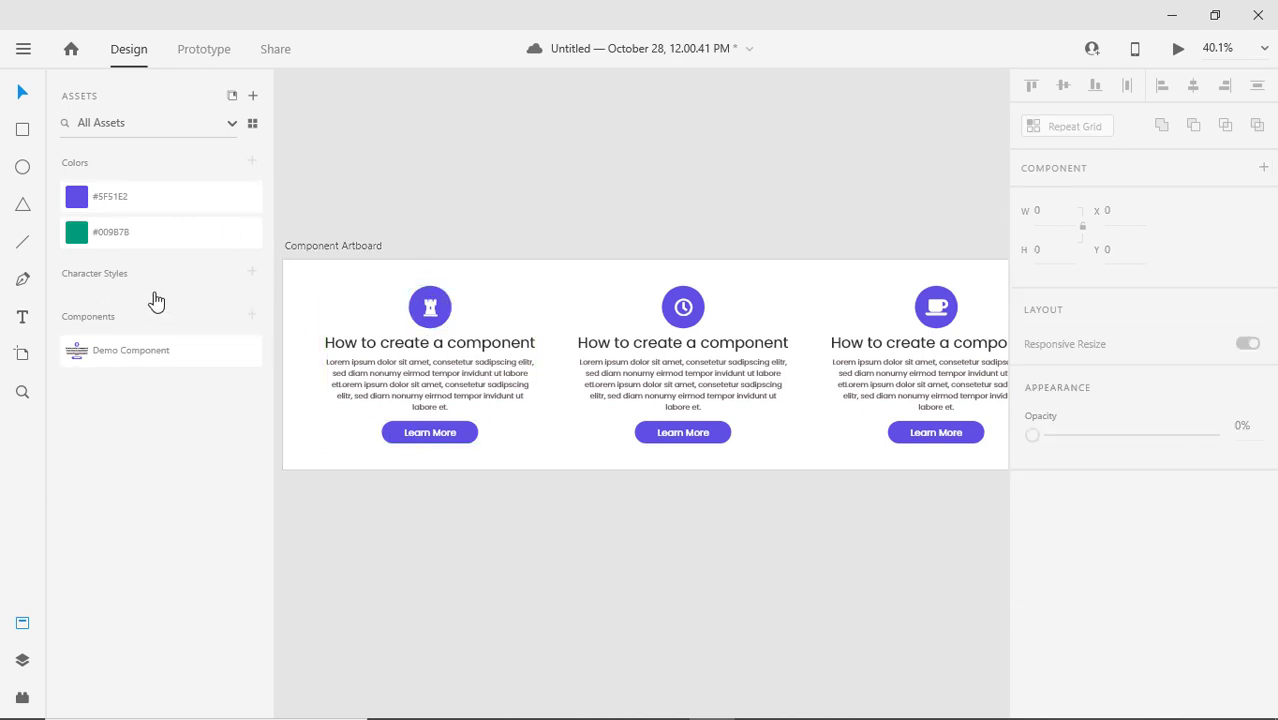
- Change the fill of the circle behind the rook icon in the main component to orange #E28351
{"action": "left_click", "coordinate": [450, 311]}
{"action": "double_click", "coordinate": [445, 305]}
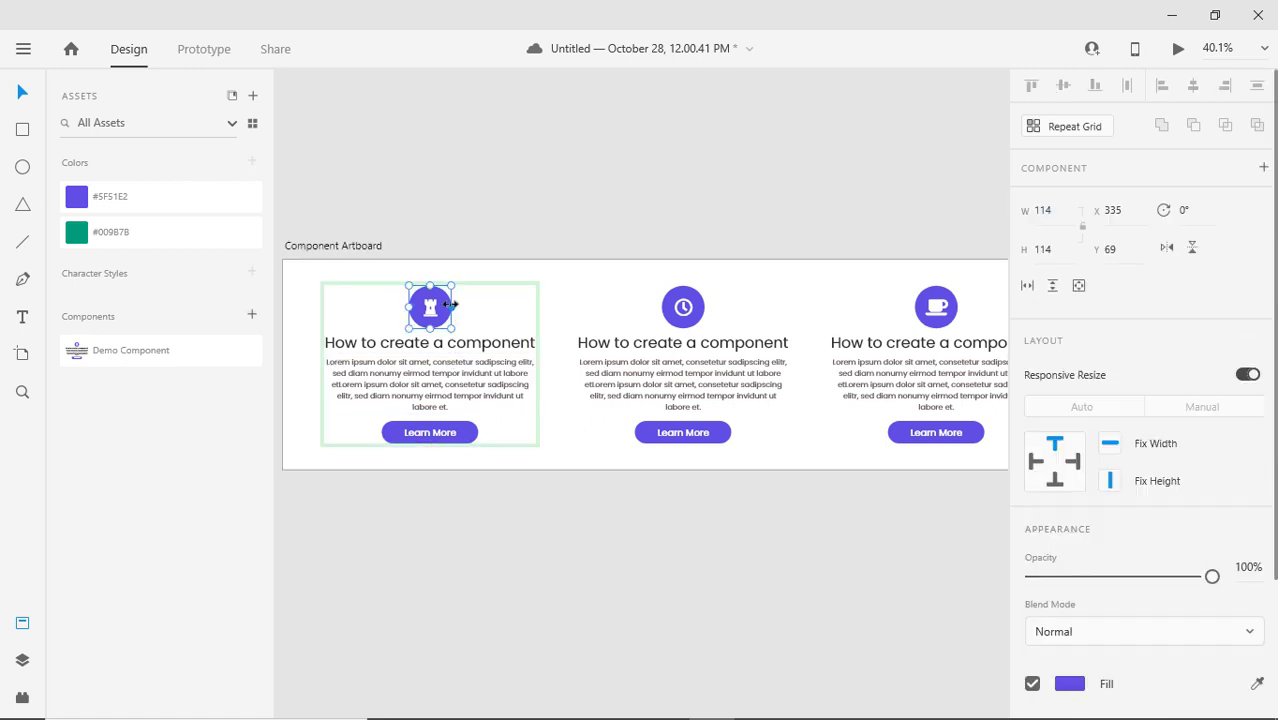
{"action": "scroll", "coordinate": [1145, 545], "scroll_direction": "down", "scroll_amount": 4}
{"action": "left_click", "coordinate": [1069, 508]}
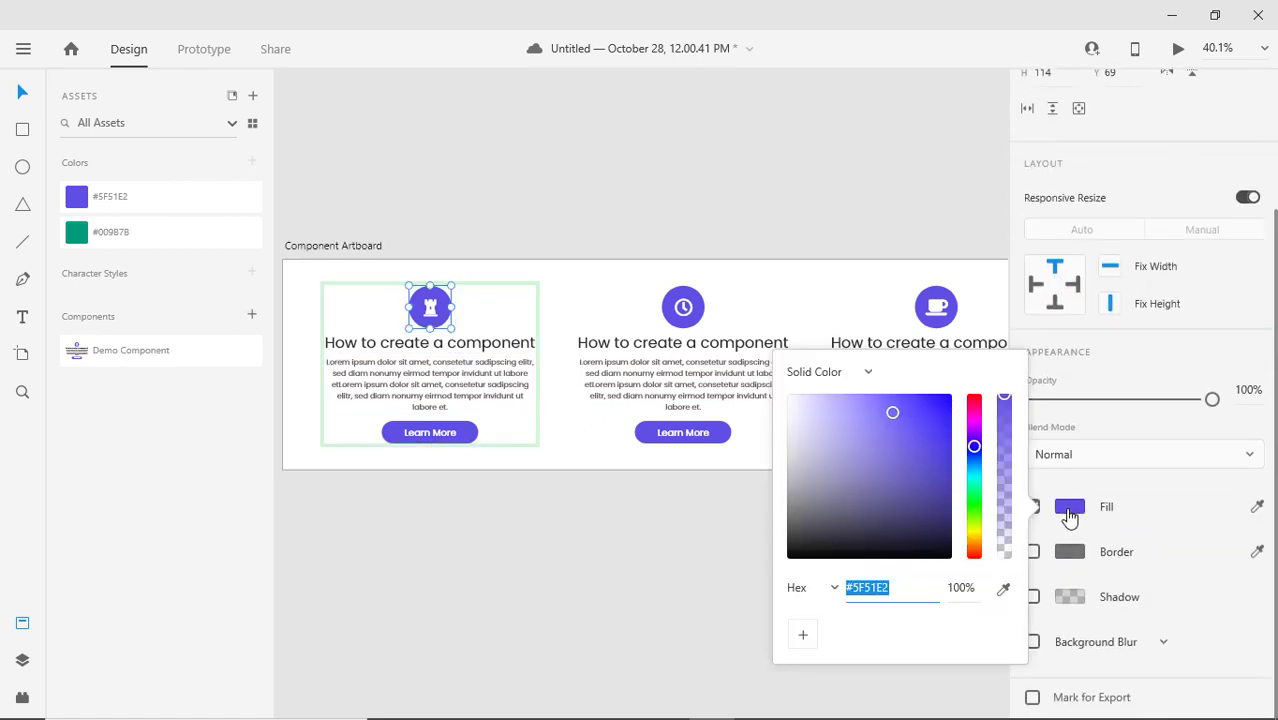
{"action": "left_click_drag", "start_coordinate": [975, 494], "coordinate": [971, 558]}
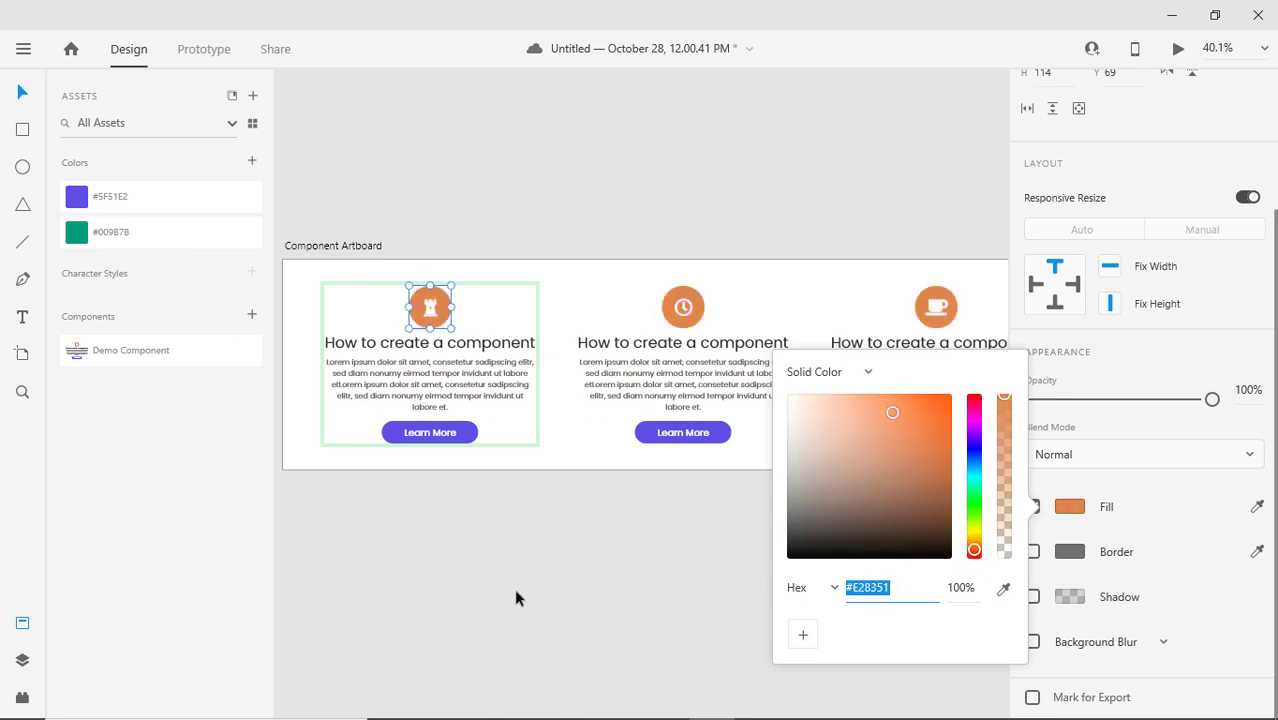
{"action": "left_click", "coordinate": [494, 640]}
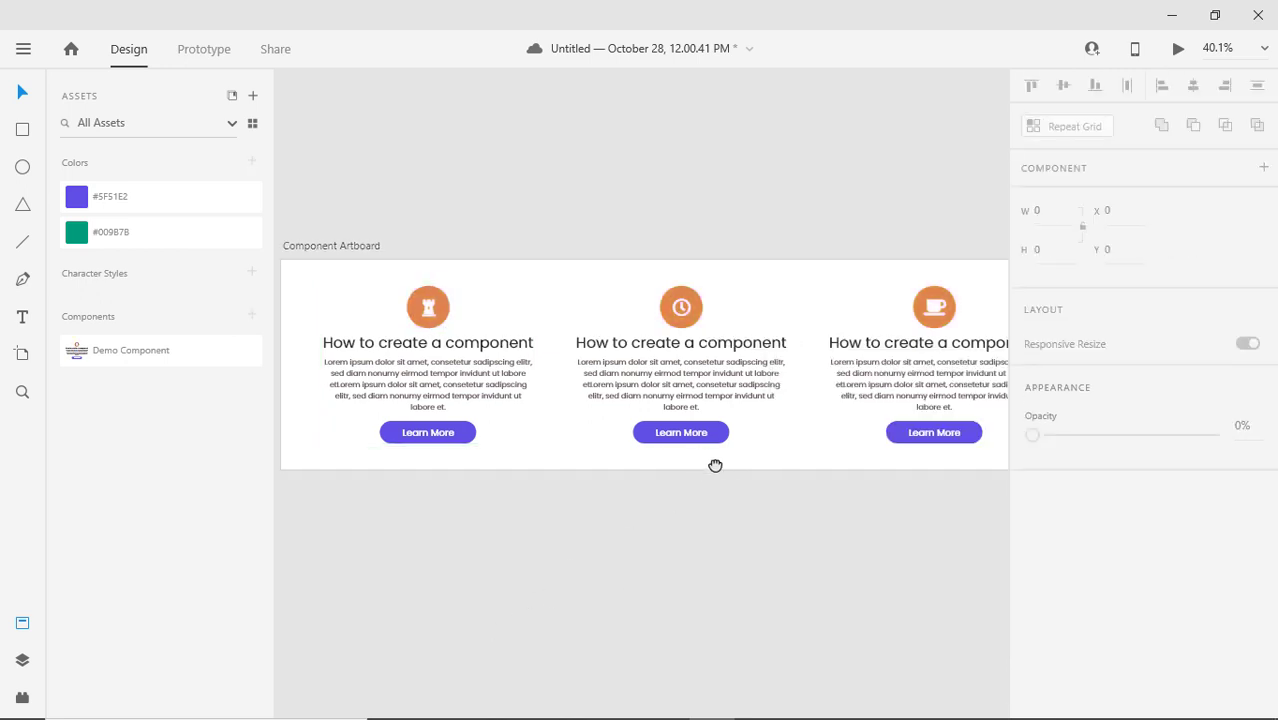
{"action": "mouse_move", "coordinate": [713, 462]}
{"action": "left_mouse_down"}
{"action": "mouse_move", "coordinate": [531, 462]}
{"action": "mouse_move", "coordinate": [710, 462]}
{"action": "left_mouse_up"}
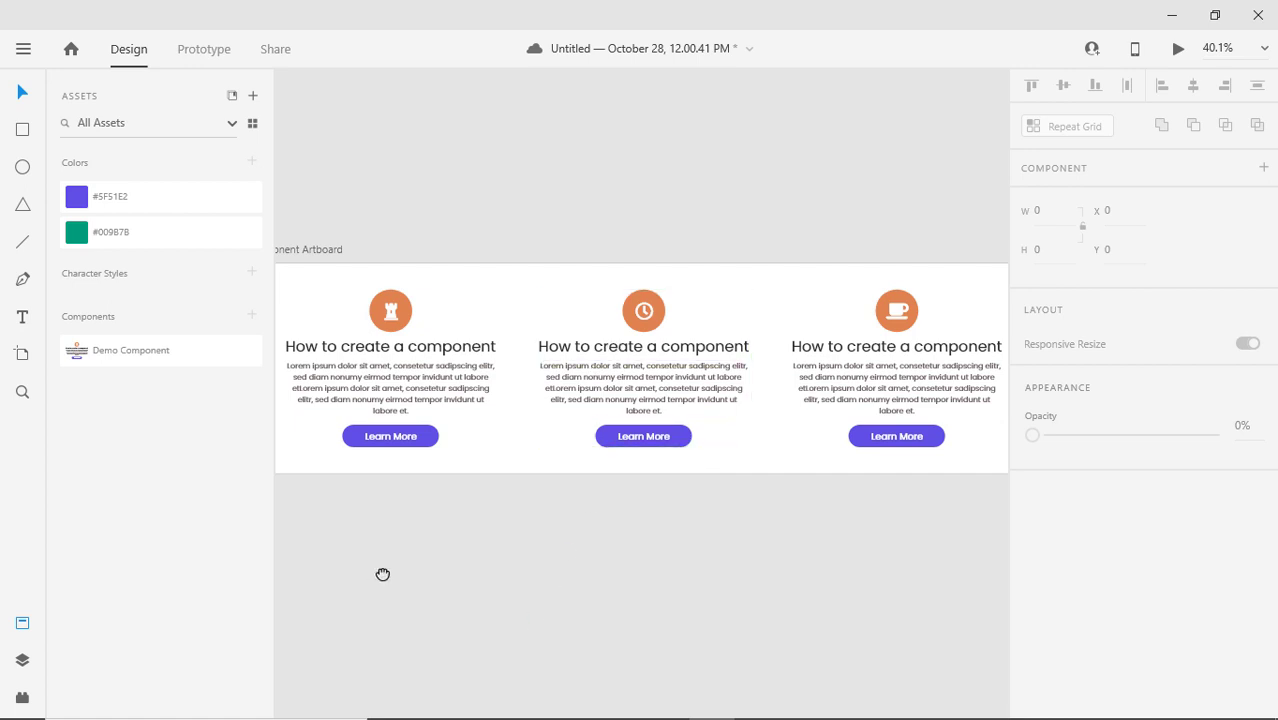
{"action": "left_click_drag", "start_coordinate": [382, 574], "coordinate": [463, 548]}
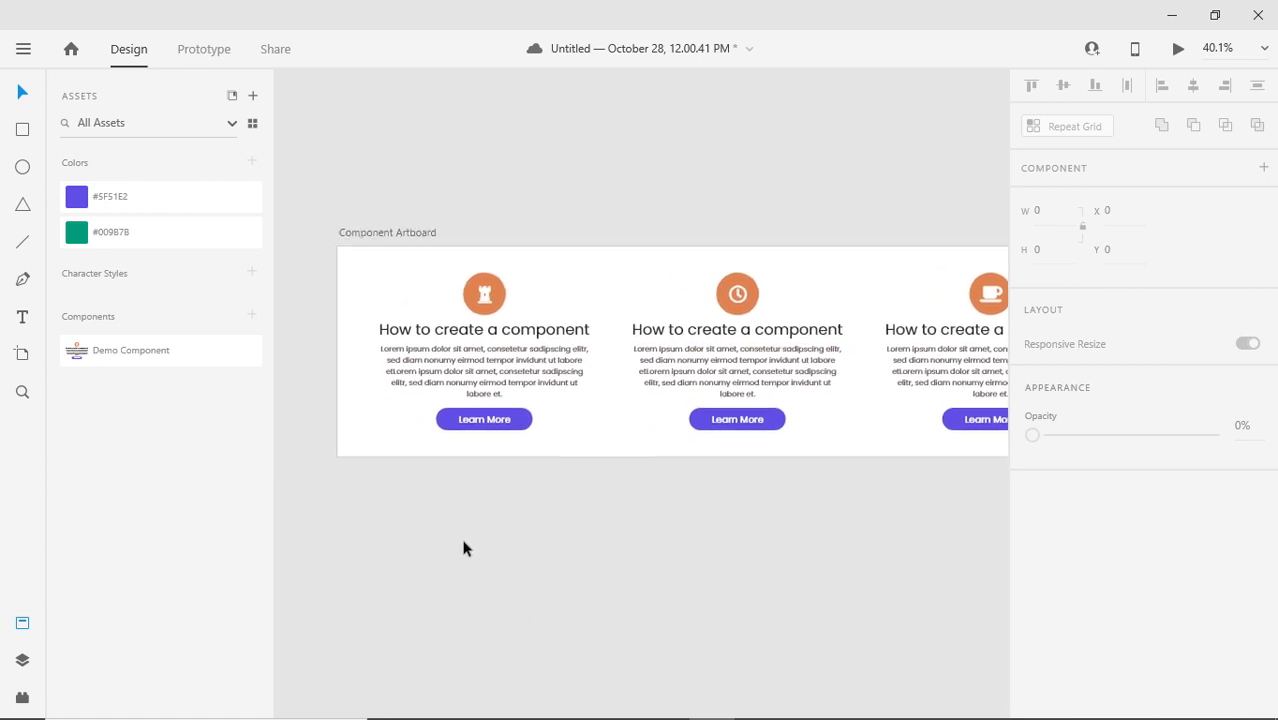
- Save the orange fill of the main component's icon circle as a colour in the document assets
{"action": "left_click", "coordinate": [467, 296]}
{"action": "double_click", "coordinate": [467, 296]}
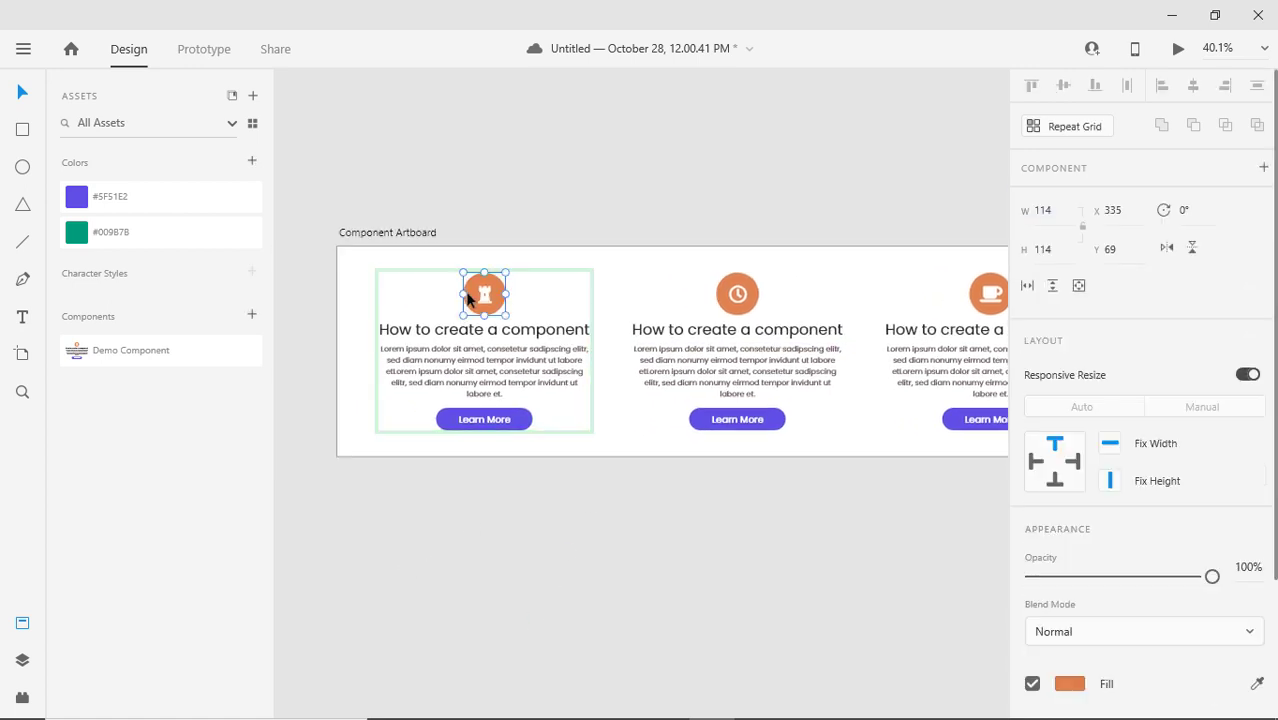
{"action": "left_click", "coordinate": [252, 162]}
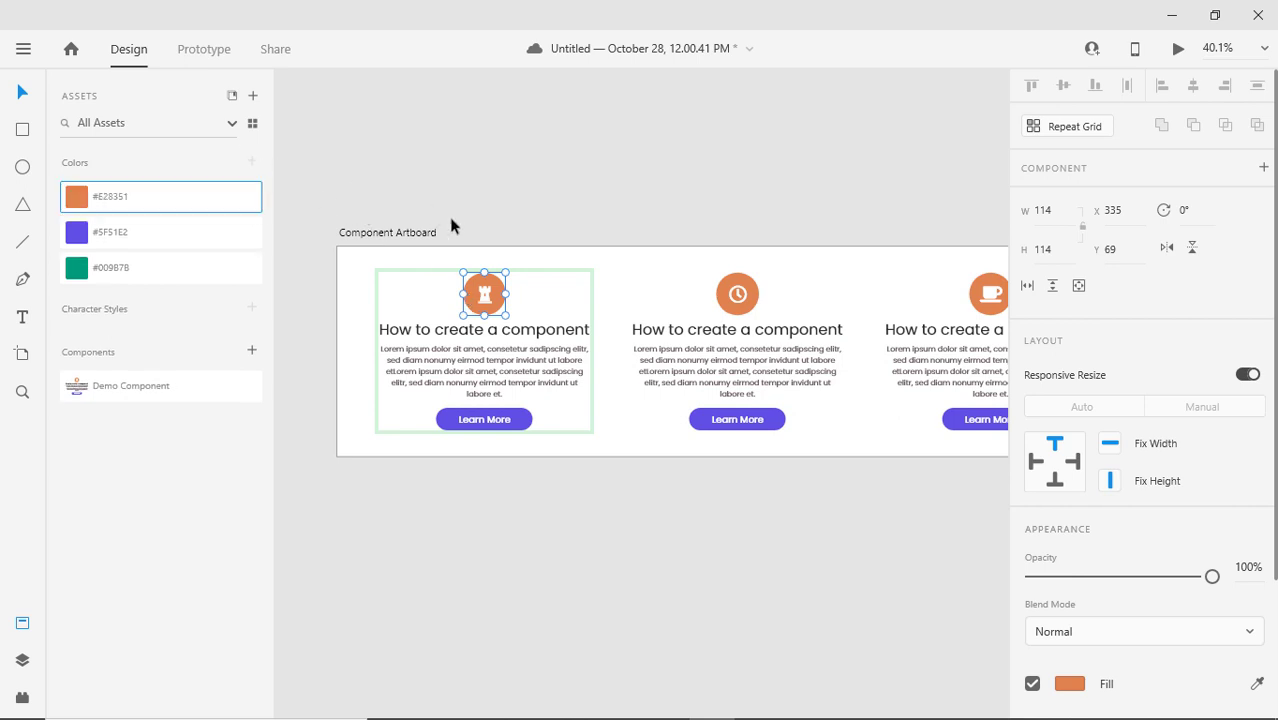
{"action": "left_click", "coordinate": [576, 563]}
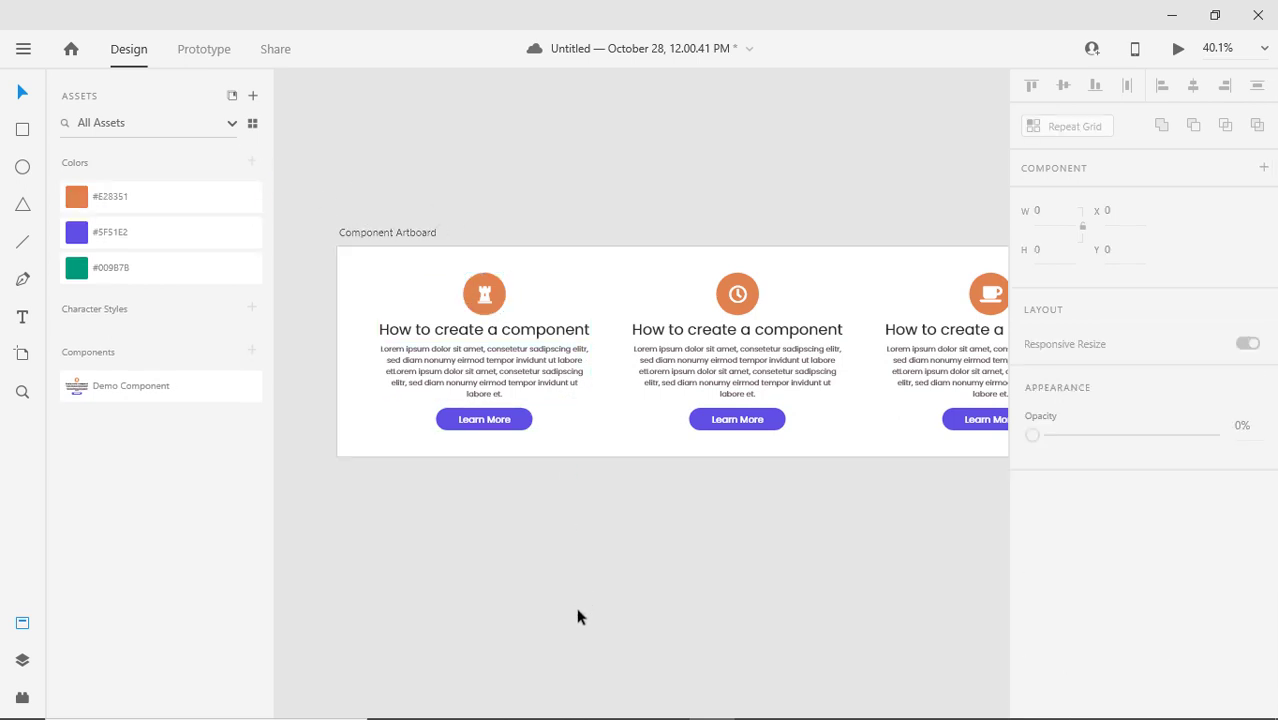
- Apply the saved green colour #009B7B to the Learn More button's background in the main component
{"action": "double_click", "coordinate": [523, 425]}
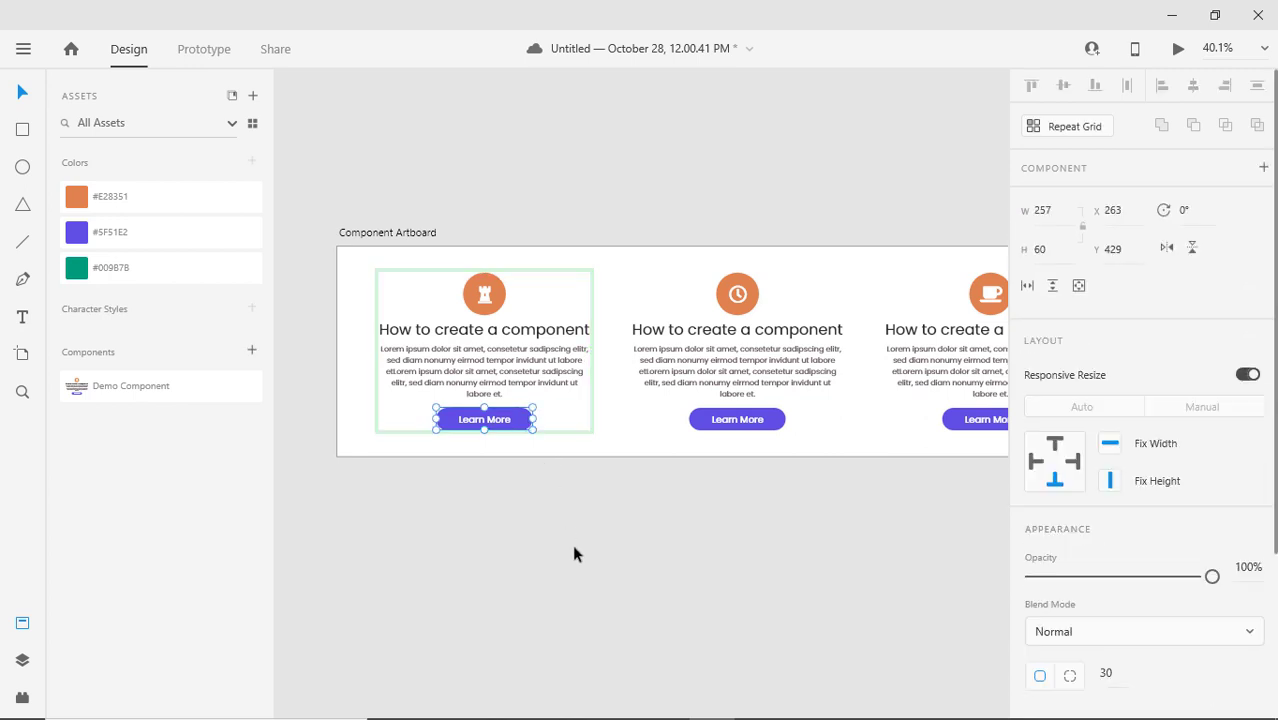
{"action": "left_click", "coordinate": [158, 276]}
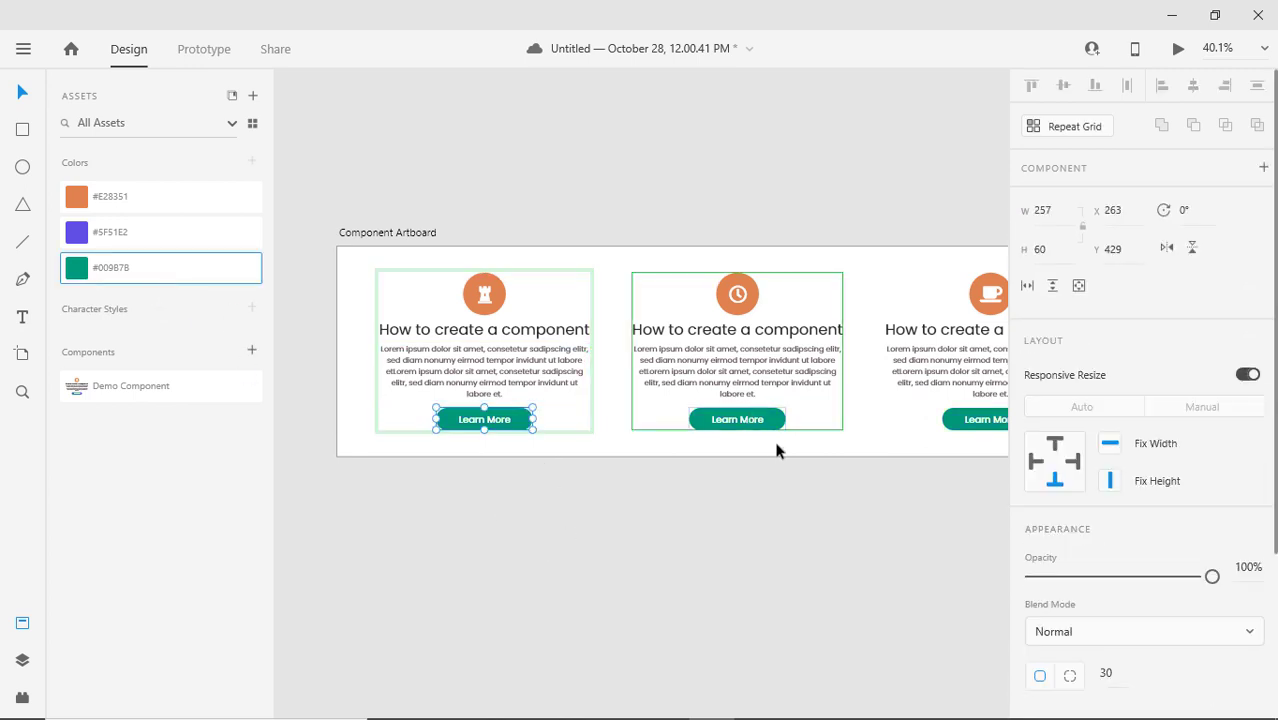
{"action": "left_click_drag", "start_coordinate": [682, 437], "coordinate": [656, 432]}
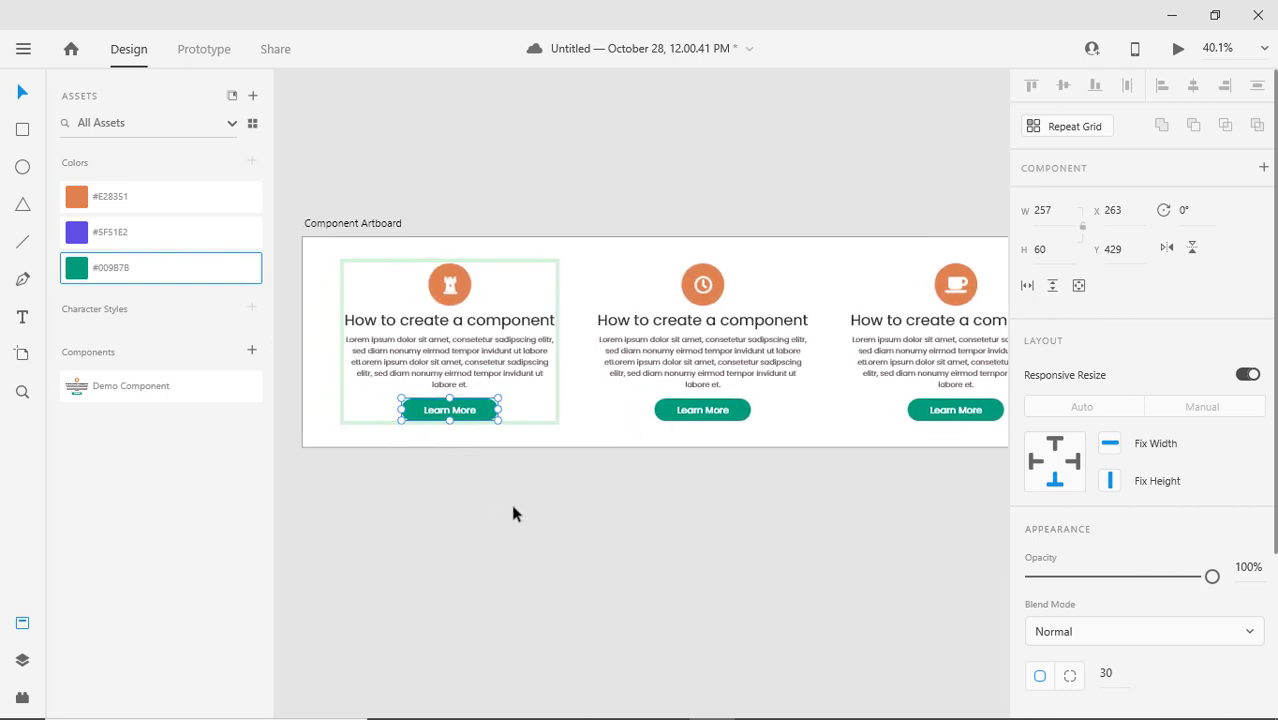
- Change the fill of the main component's Learn More button to dark blue and check the other cards
{"action": "scroll", "coordinate": [1066, 549], "scroll_direction": "down", "scroll_amount": 4}
{"action": "left_click", "coordinate": [1069, 533]}
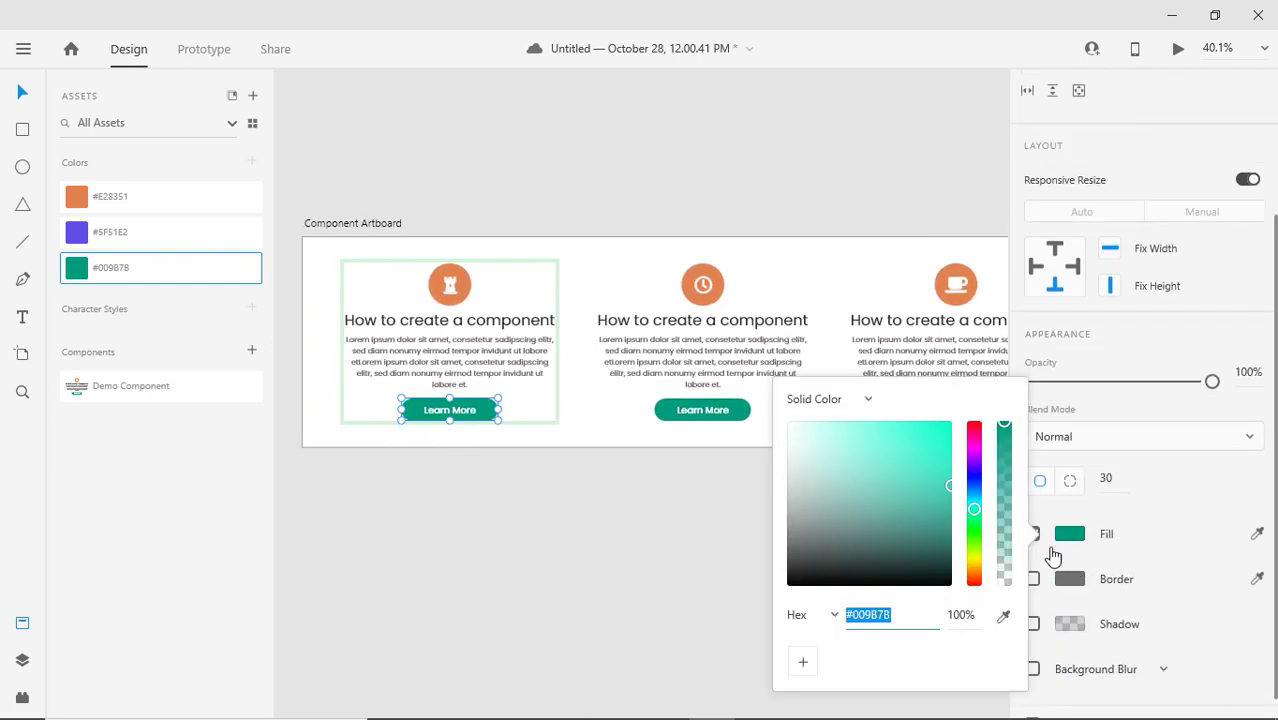
{"action": "left_click", "coordinate": [974, 461]}
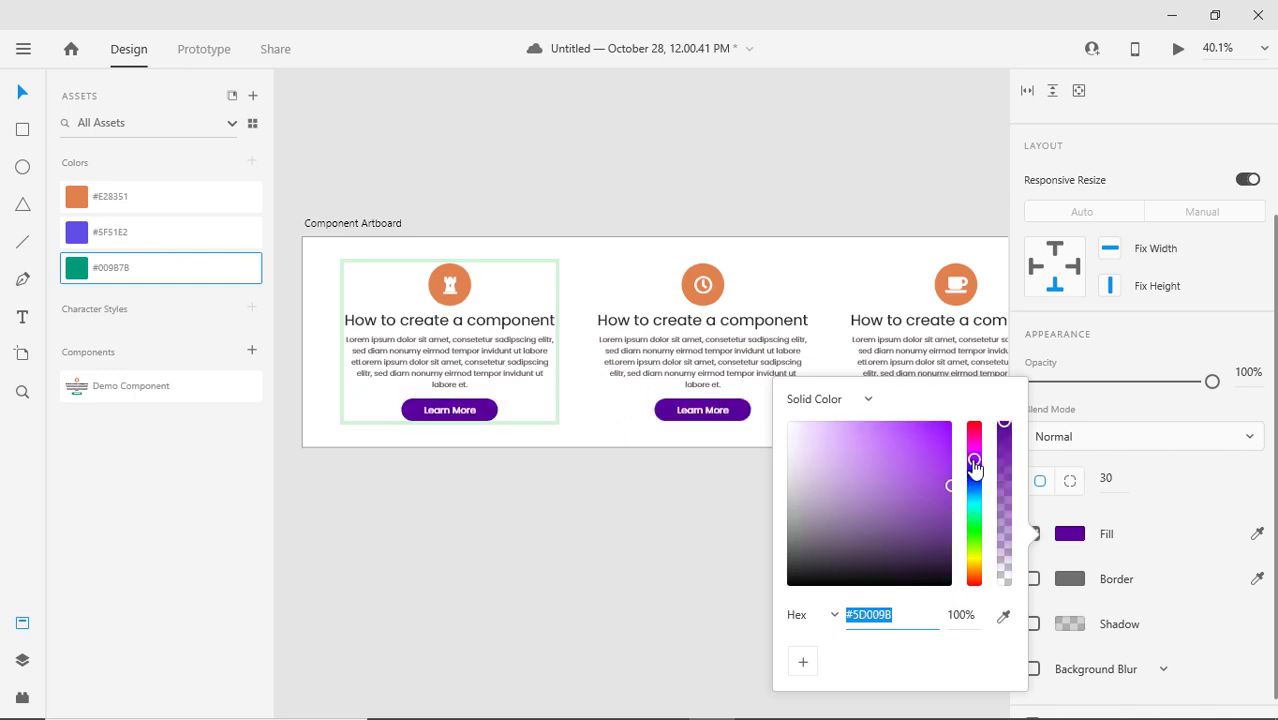
{"action": "mouse_move", "coordinate": [975, 466]}
{"action": "left_mouse_down"}
{"action": "mouse_move", "coordinate": [975, 505]}
{"action": "mouse_move", "coordinate": [976, 479]}
{"action": "mouse_move", "coordinate": [975, 490]}
{"action": "left_mouse_up"}
{"action": "left_click", "coordinate": [563, 566]}
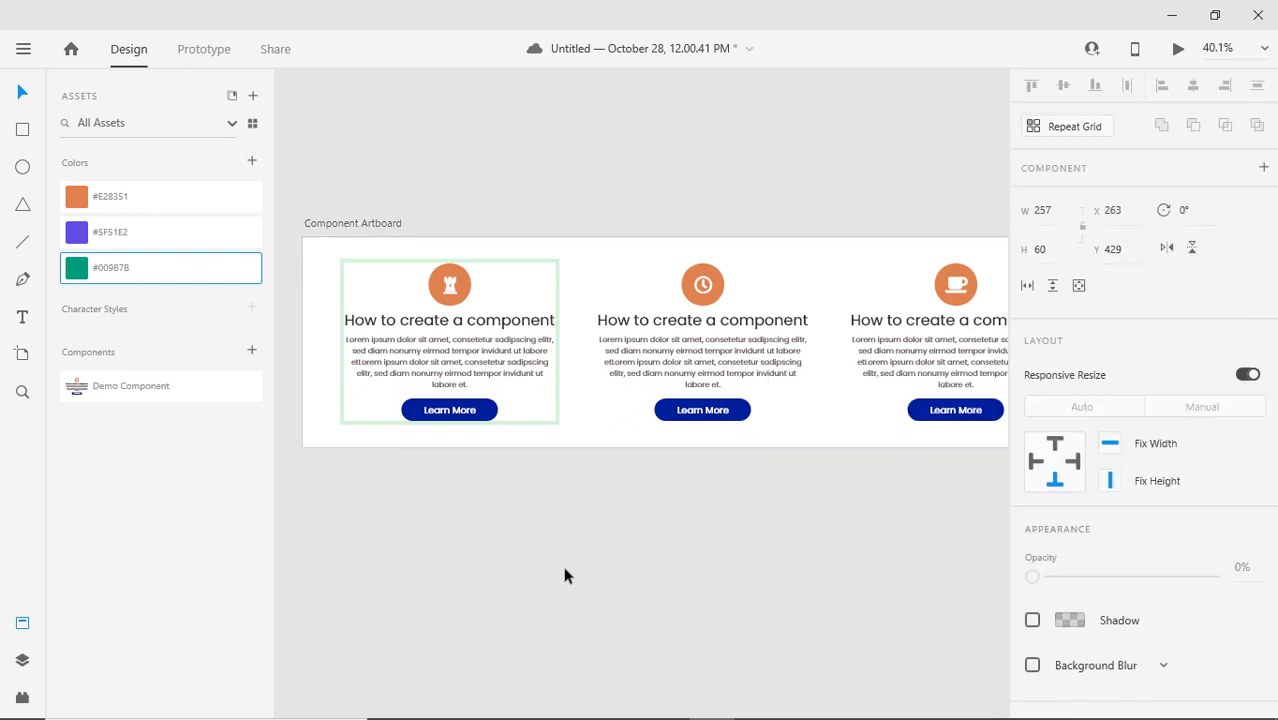
{"action": "scroll", "coordinate": [516, 551], "scroll_direction": "right", "scroll_amount": 3}
{"action": "scroll", "coordinate": [556, 551], "scroll_direction": "left", "scroll_amount": 1}
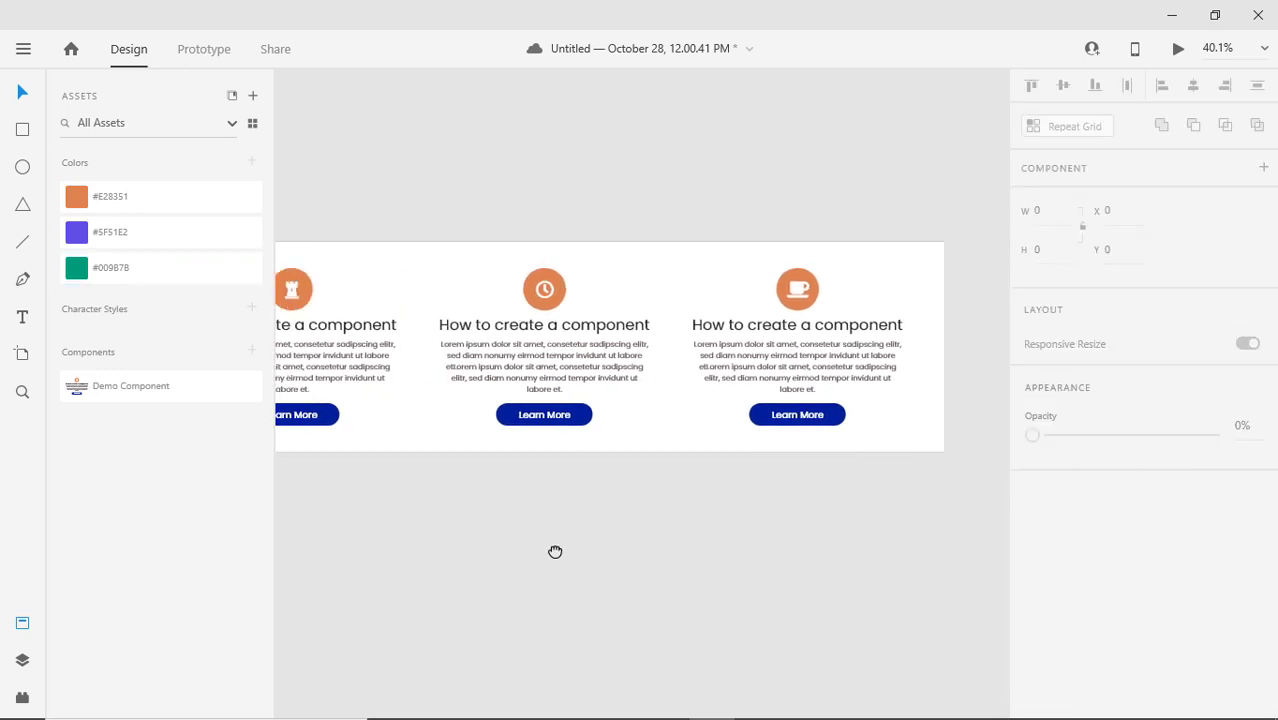
- Hide the document assets, duplicate the whole Component Artboard beside the original, and deselect the copy
{"action": "left_click", "coordinate": [22, 623]}
{"action": "left_click_drag", "start_coordinate": [258, 582], "coordinate": [482, 536]}
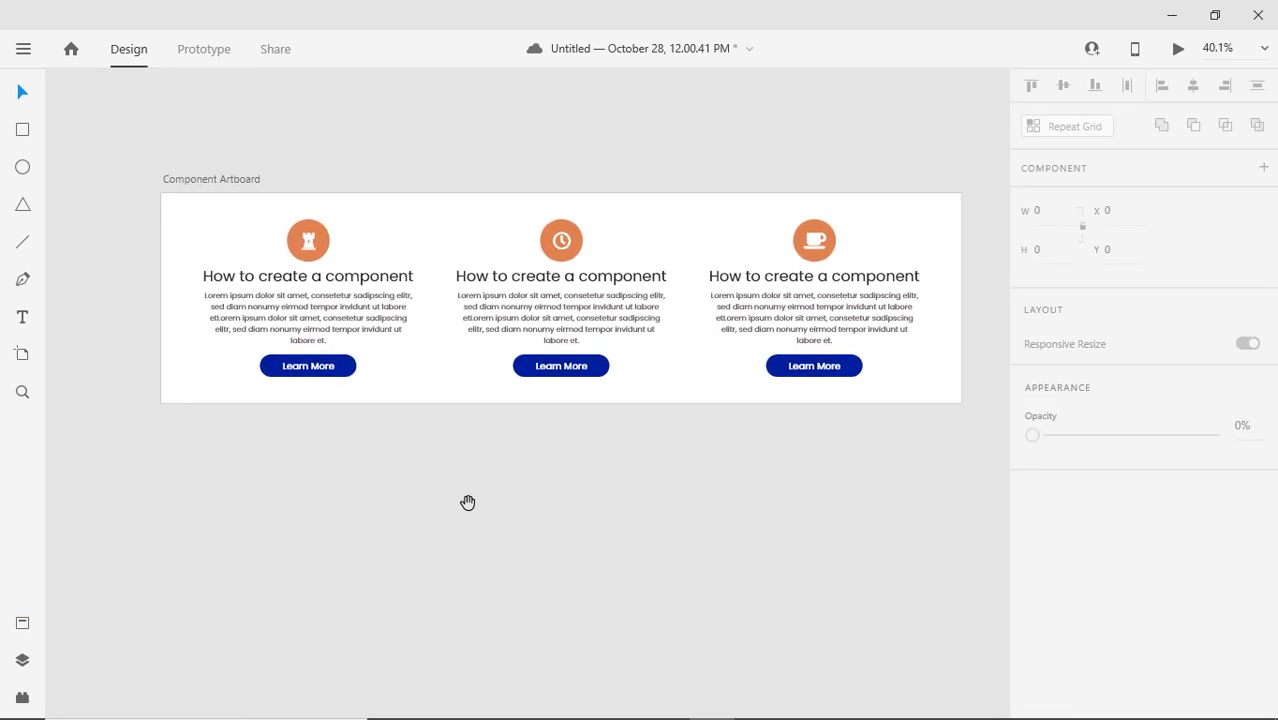
{"action": "left_click", "coordinate": [178, 216]}
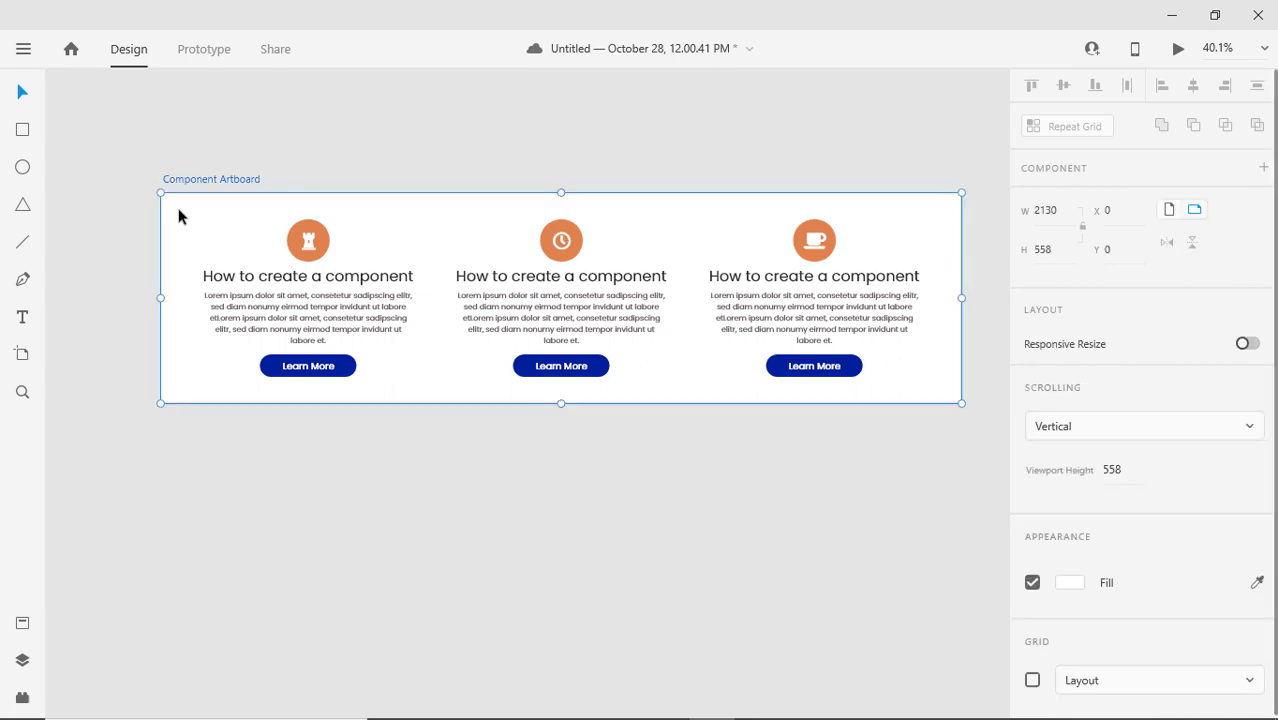
{"action": "key", "text": "ctrl+d"}
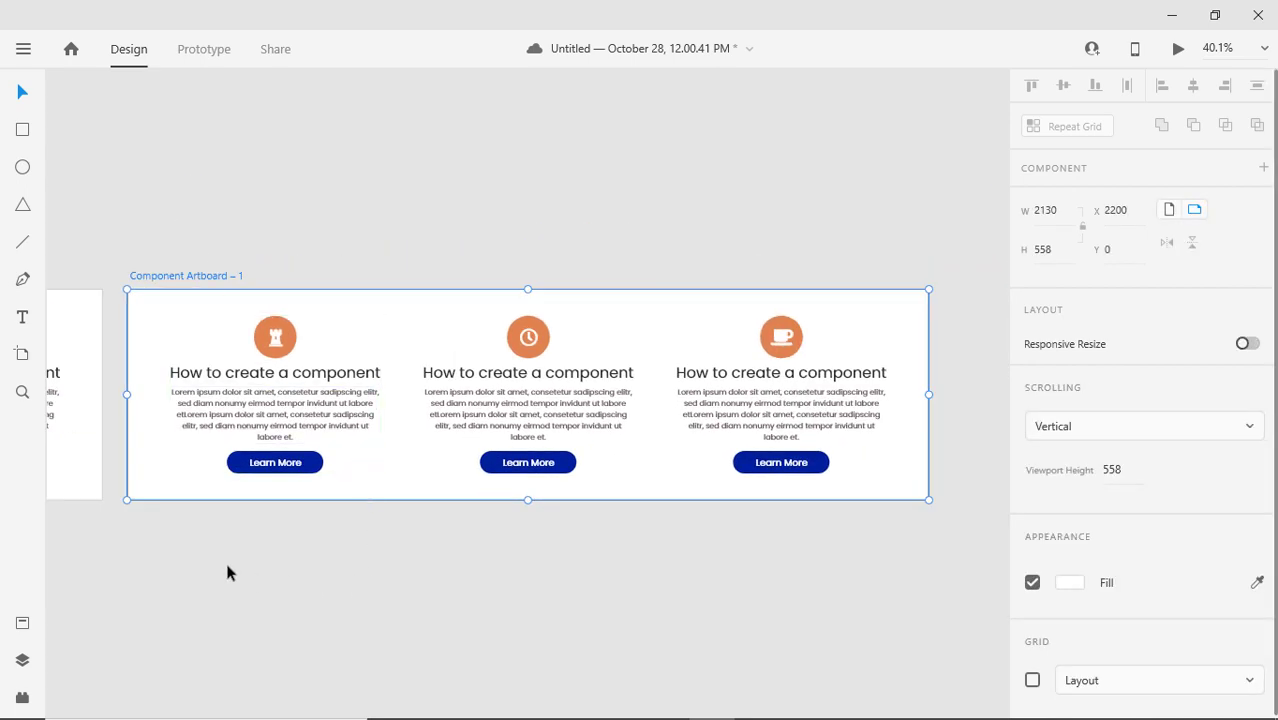
{"action": "left_click", "coordinate": [236, 328], "text": "alt"}
{"action": "left_click", "coordinate": [304, 339], "text": "alt"}
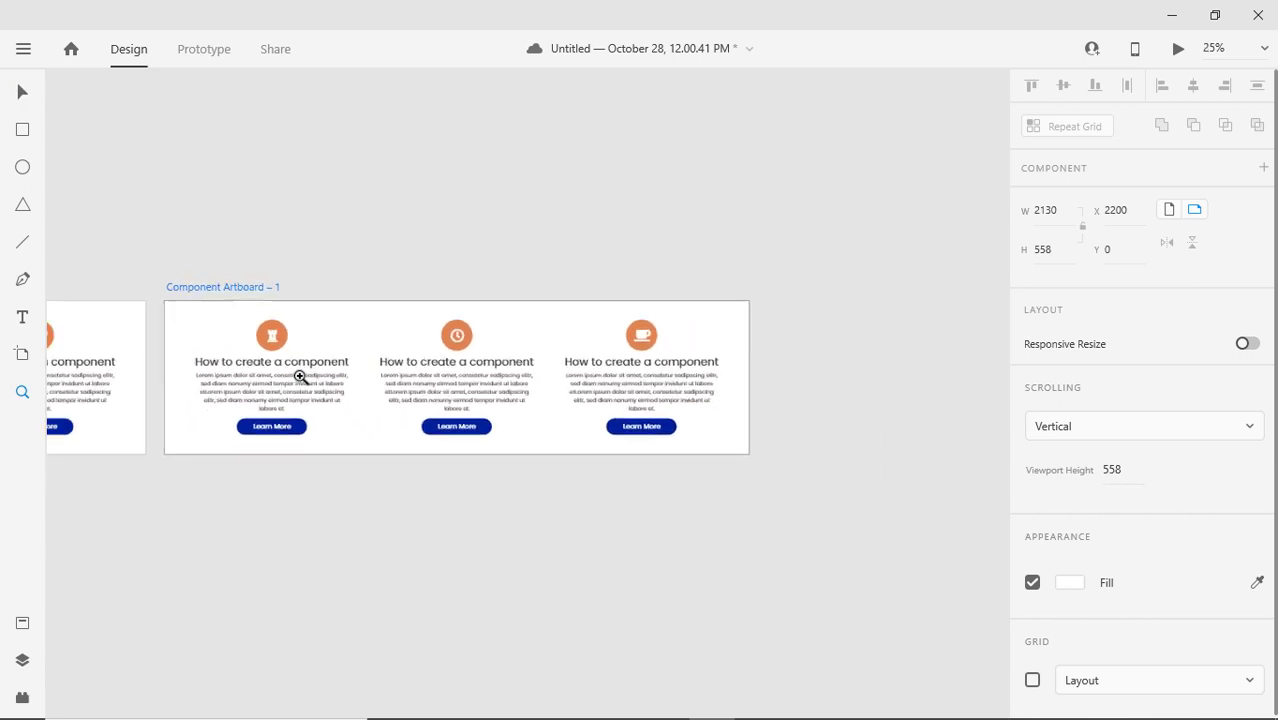
{"action": "left_click_drag", "start_coordinate": [282, 372], "coordinate": [509, 340]}
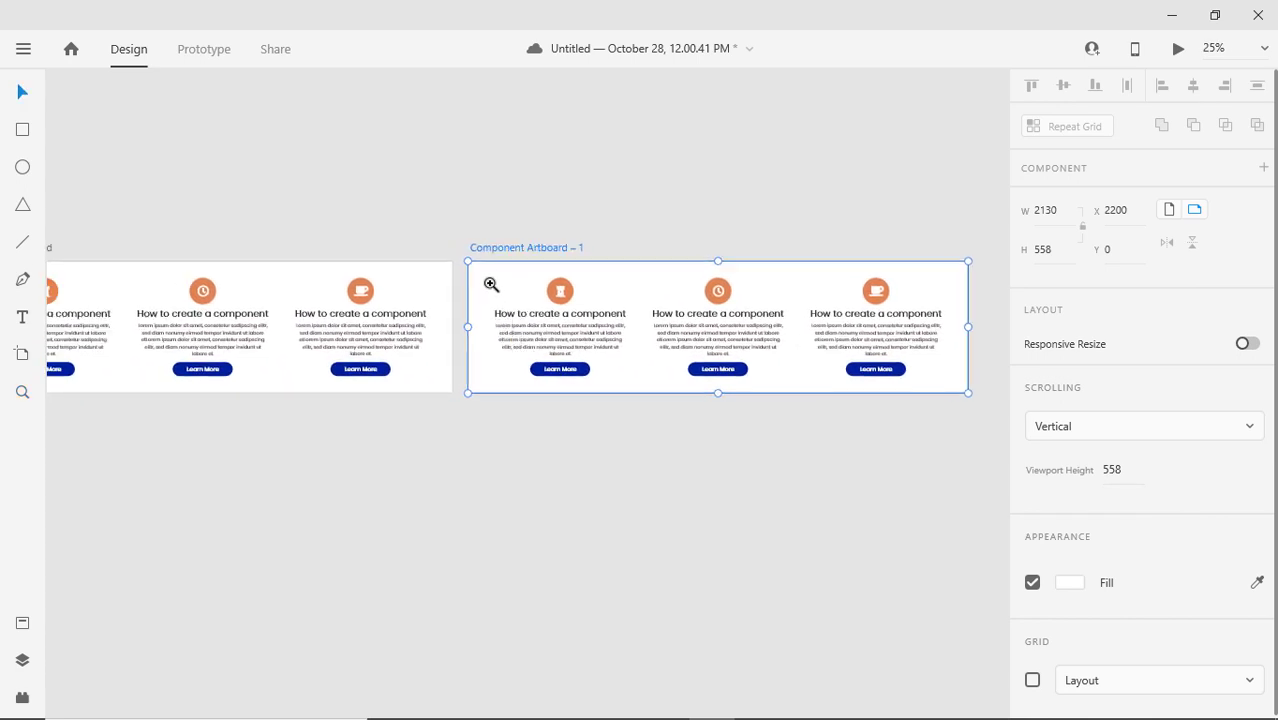
{"action": "key", "text": "Escape"}
{"action": "double_click", "coordinate": [482, 278]}
{"action": "left_click", "coordinate": [479, 279]}
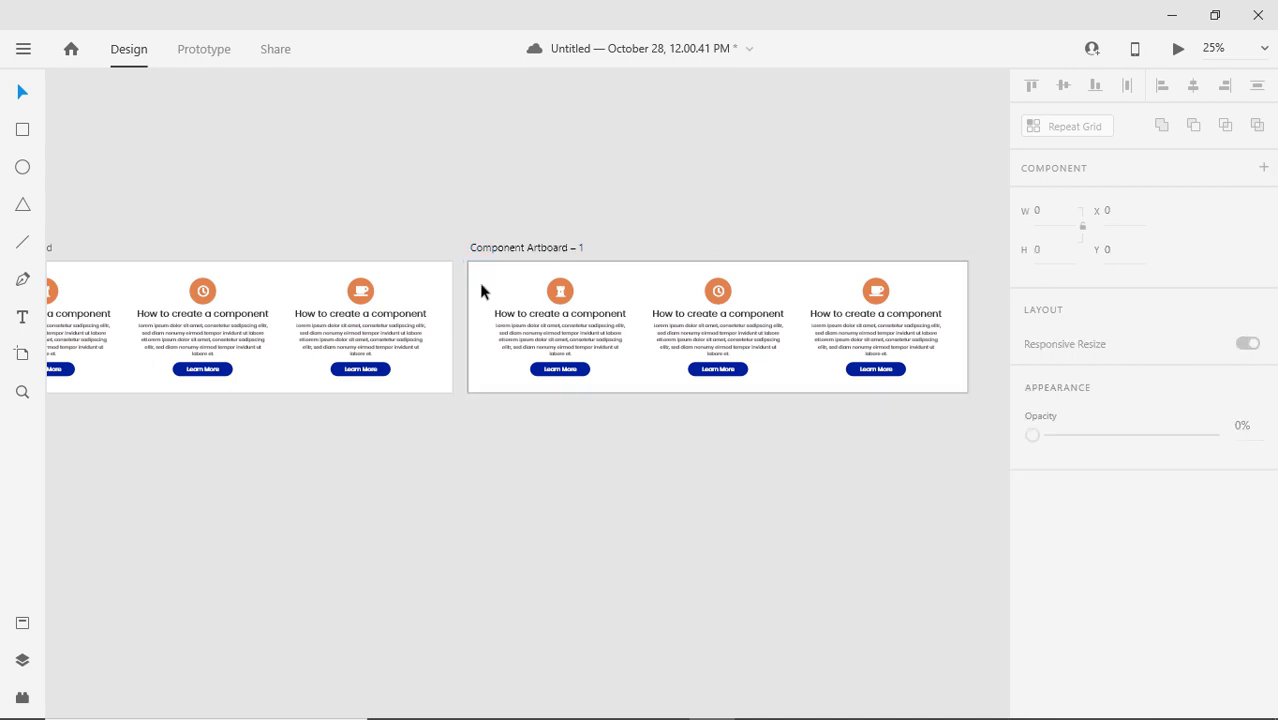
- Compare the component cards on the original artboard with those on the duplicated artboard
{"action": "key", "text": "space"}
{"action": "mouse_move", "coordinate": [356, 416]}
{"action": "left_mouse_down"}
{"action": "mouse_move", "coordinate": [545, 405]}
{"action": "mouse_move", "coordinate": [282, 417]}
{"action": "mouse_move", "coordinate": [362, 412]}
{"action": "left_mouse_up"}
{"action": "key", "text": "z"}
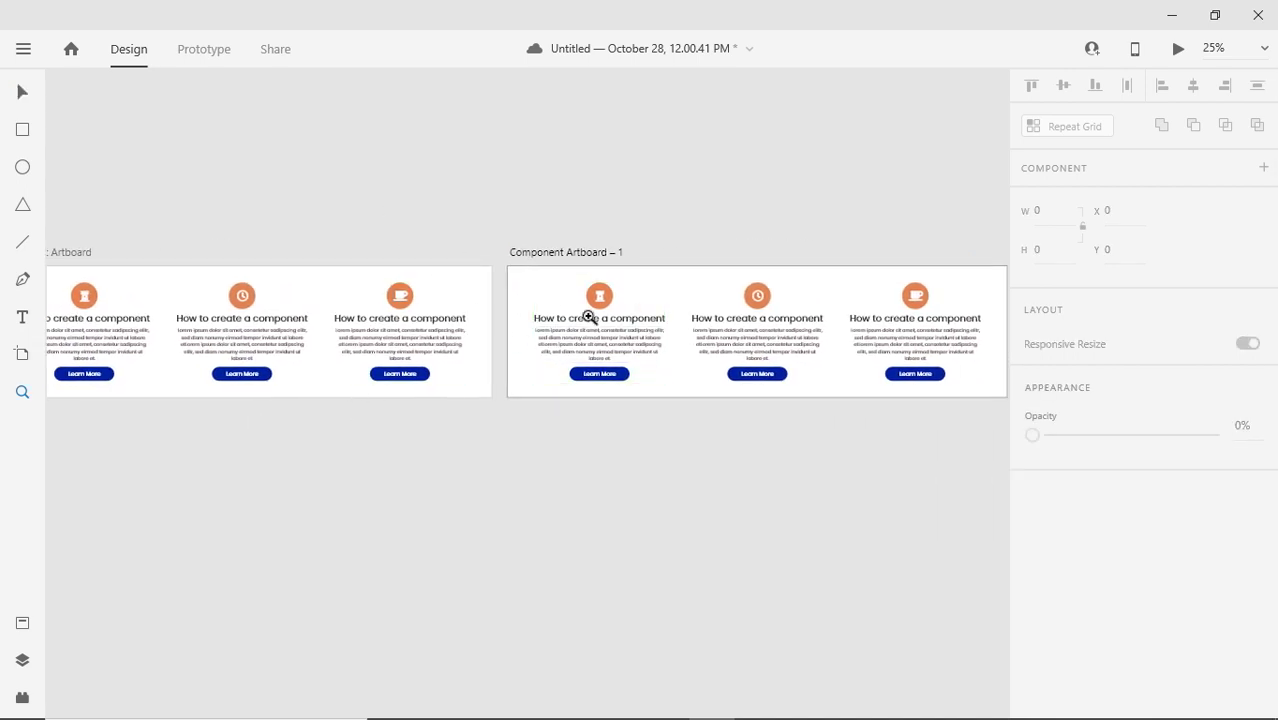
{"action": "left_click_drag", "start_coordinate": [394, 214], "coordinate": [779, 419]}
{"action": "key", "text": "space"}
{"action": "left_click_drag", "start_coordinate": [540, 489], "coordinate": [410, 413]}
{"action": "left_click", "coordinate": [612, 323], "text": "alt"}
{"action": "key", "text": "space"}
{"action": "left_click_drag", "start_coordinate": [806, 428], "coordinate": [488, 406]}
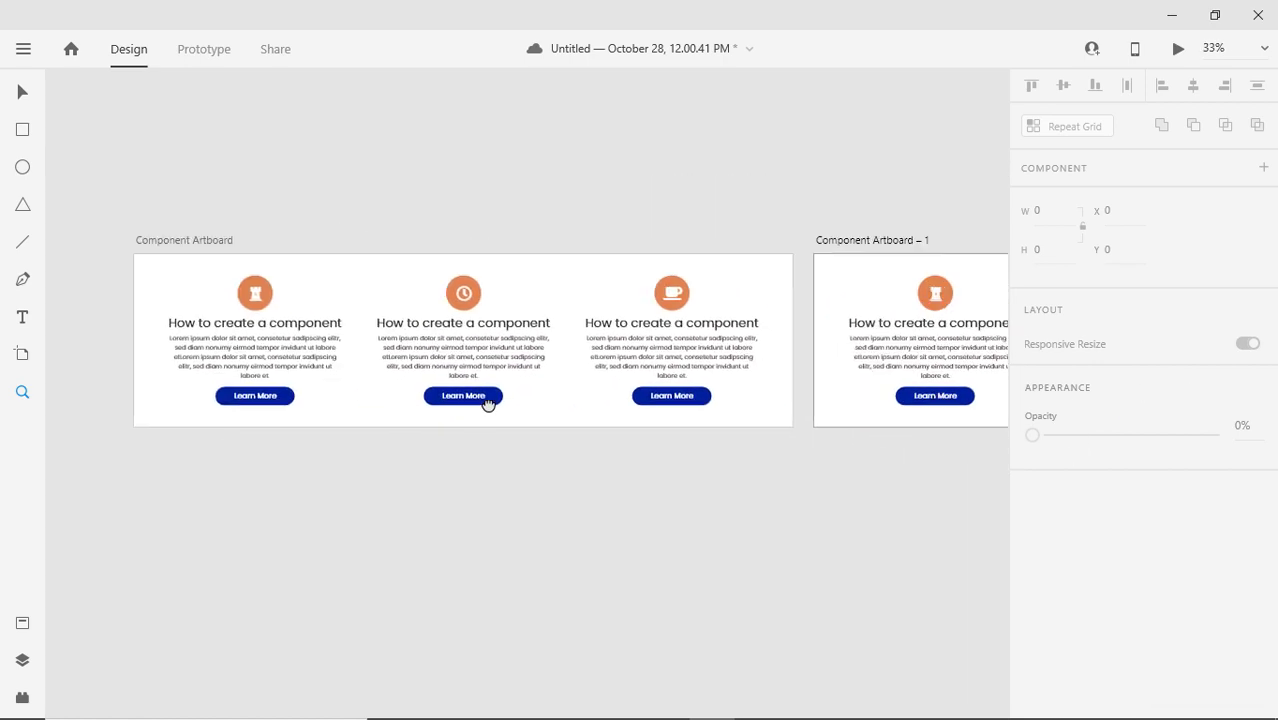
{"action": "key", "text": "v"}
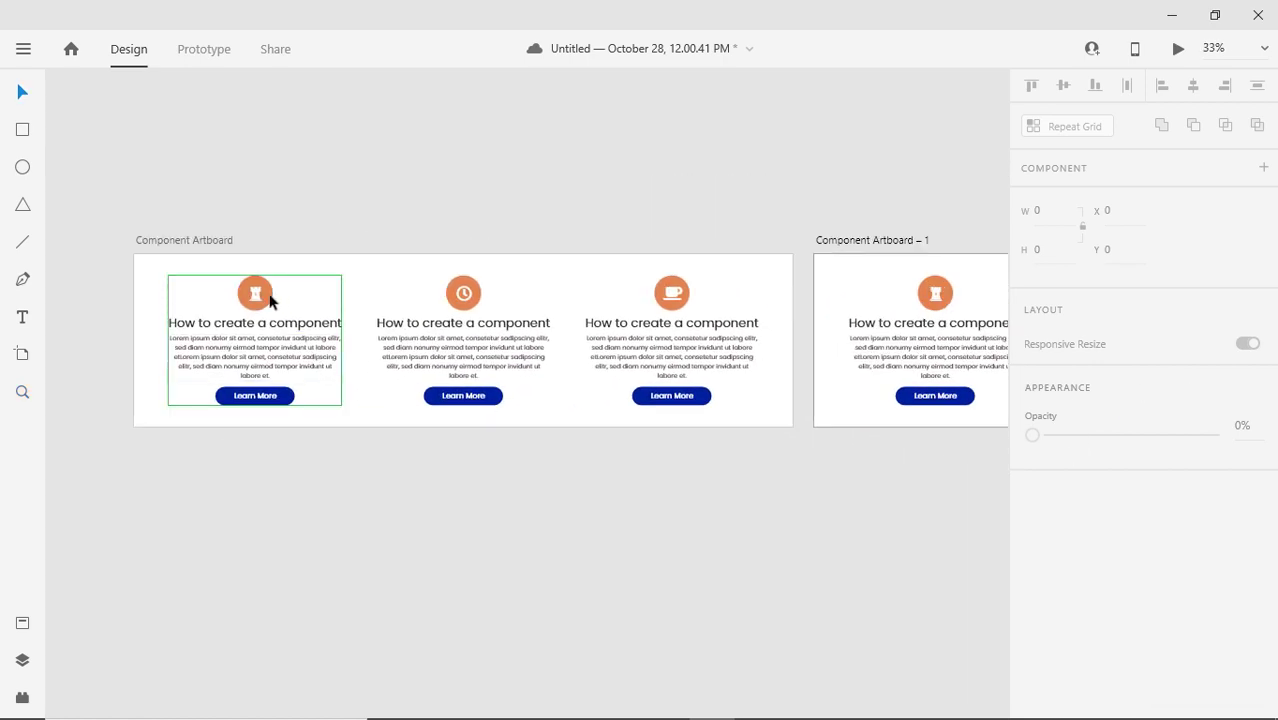
{"action": "scroll", "coordinate": [425, 297], "scroll_direction": "right", "scroll_amount": 5}
{"action": "scroll", "coordinate": [351, 302], "scroll_direction": "left", "scroll_amount": 5}
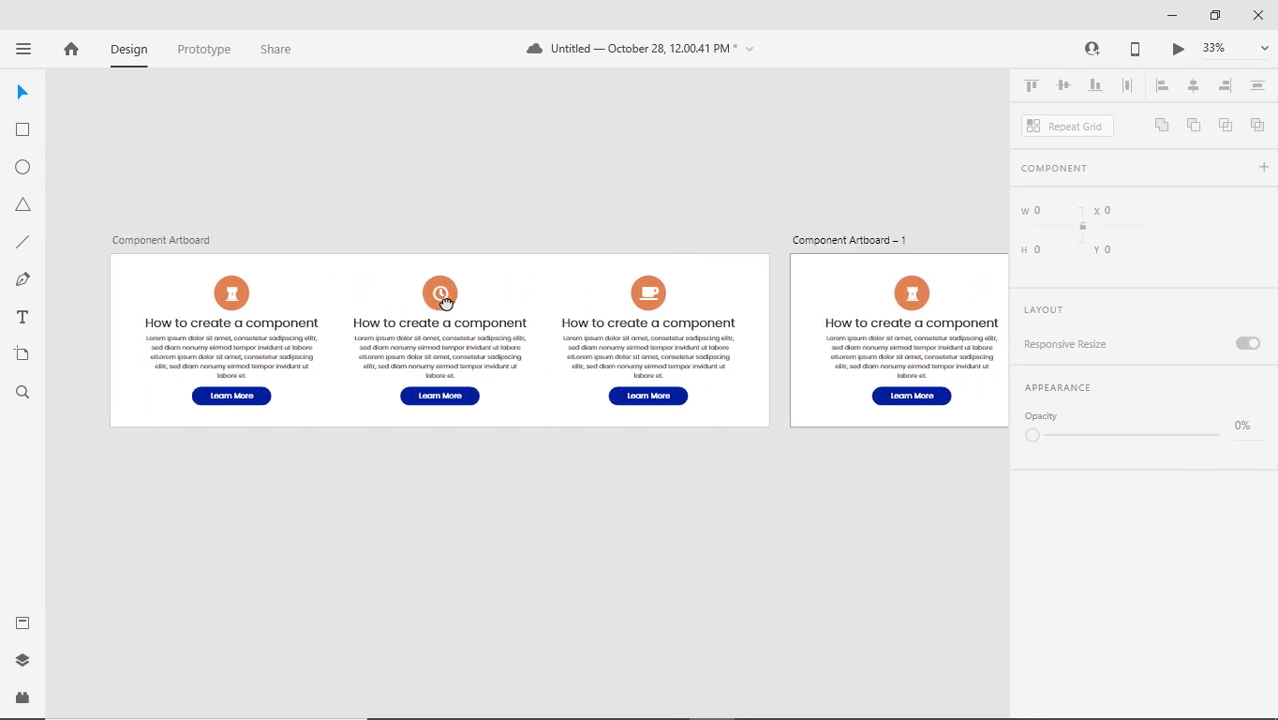
- Set the fill of the main component's icon circle to olive green #909B70 and check the cards on both artboards
{"action": "left_click", "coordinate": [242, 291]}
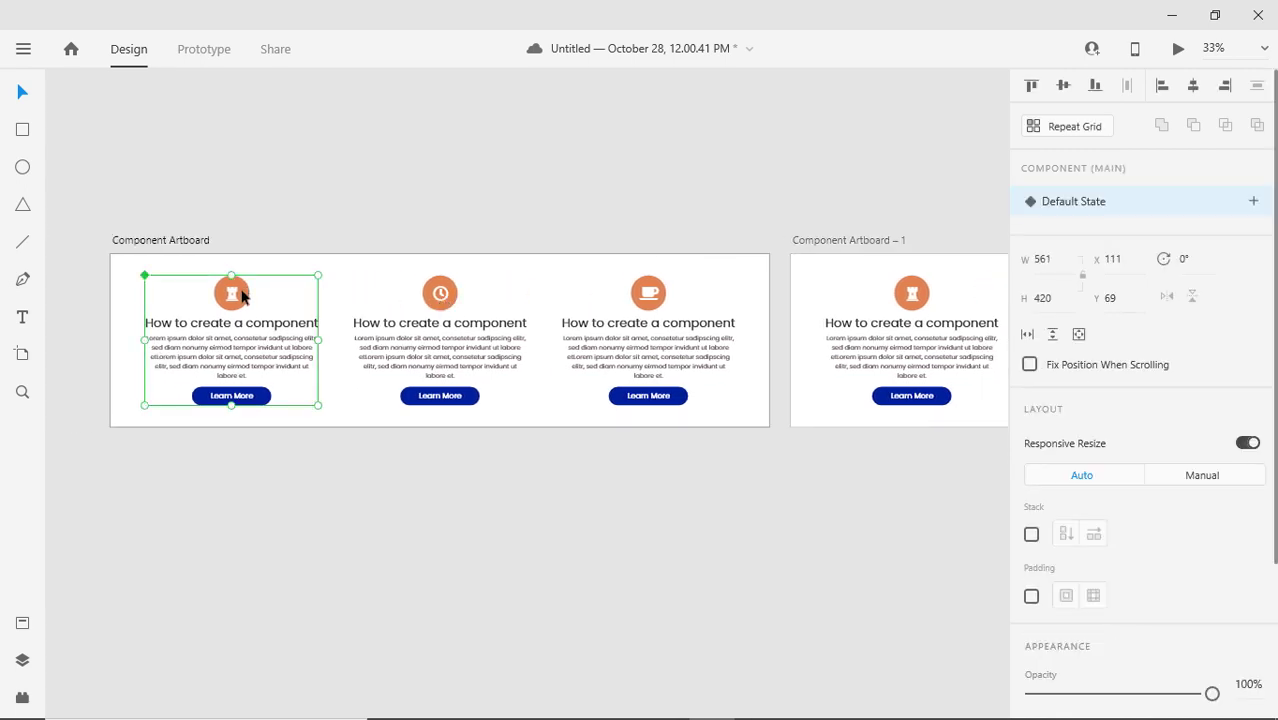
{"action": "double_click", "coordinate": [242, 296]}
{"action": "scroll", "coordinate": [1150, 560], "scroll_direction": "down", "scroll_amount": 3}
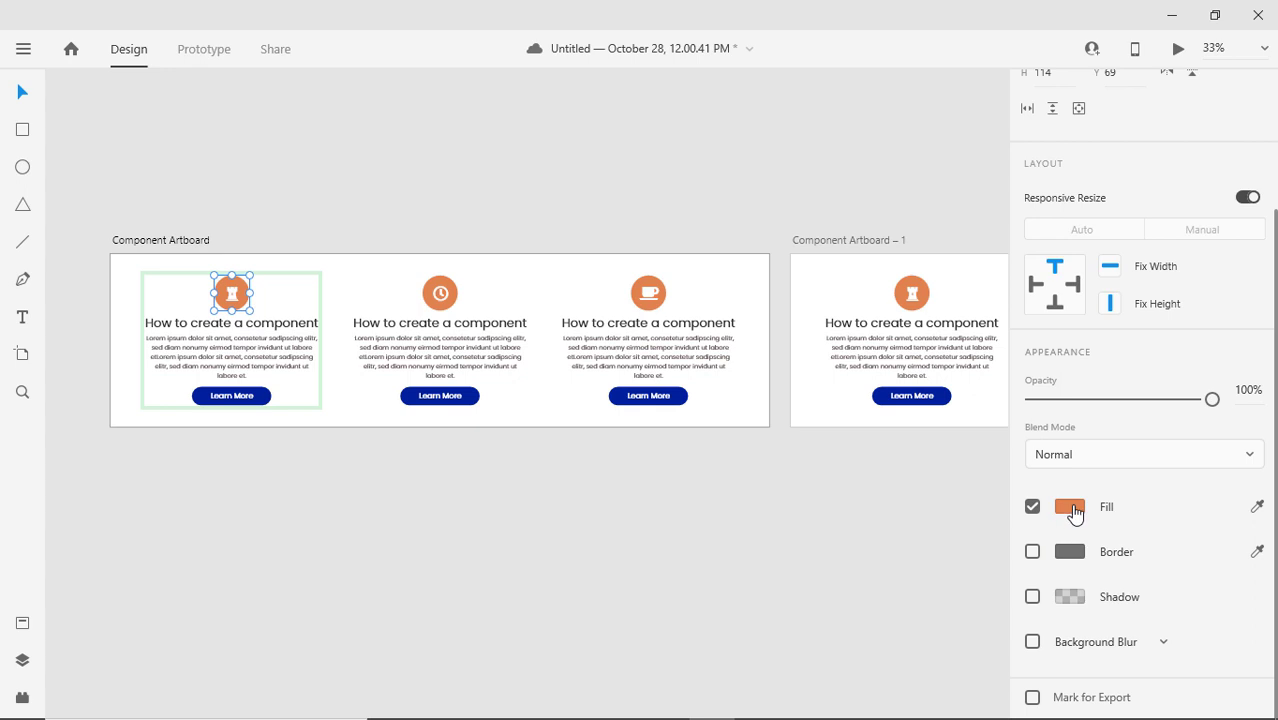
{"action": "left_click", "coordinate": [1072, 508]}
{"action": "left_click", "coordinate": [974, 444]}
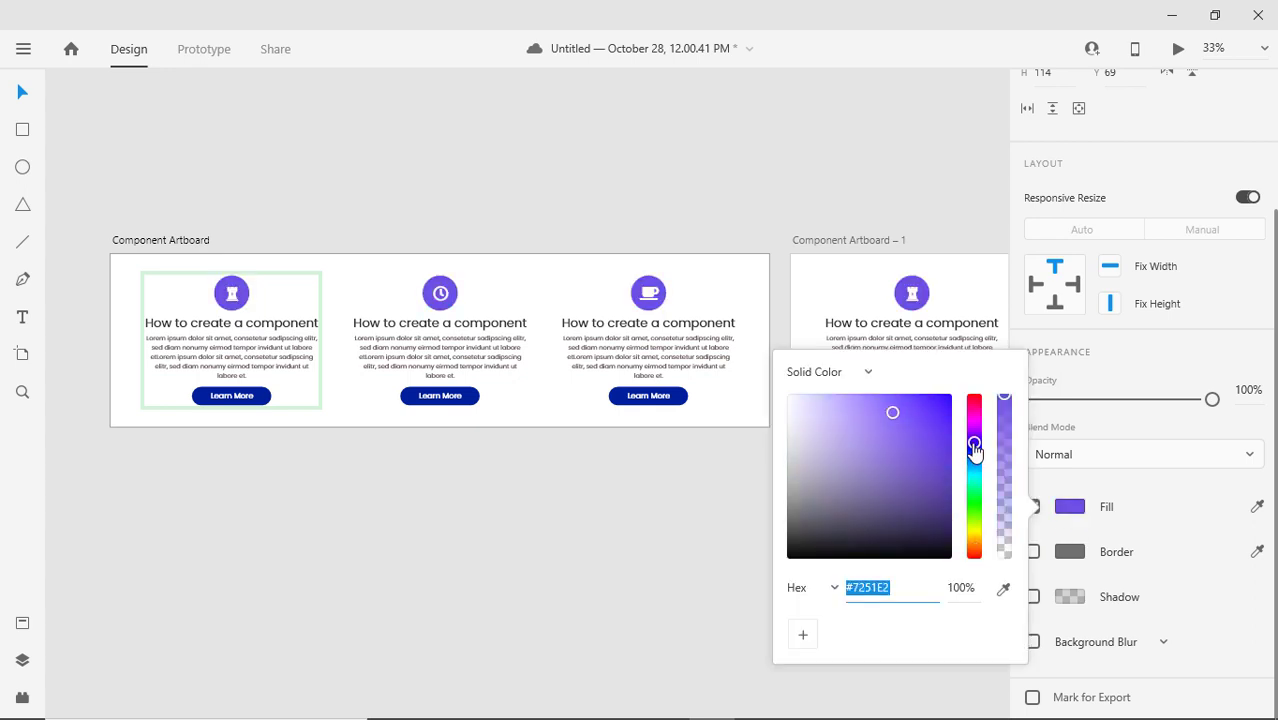
{"action": "mouse_move", "coordinate": [975, 450]}
{"action": "left_mouse_down"}
{"action": "mouse_move", "coordinate": [972, 420]}
{"action": "mouse_move", "coordinate": [973, 438]}
{"action": "left_mouse_up"}
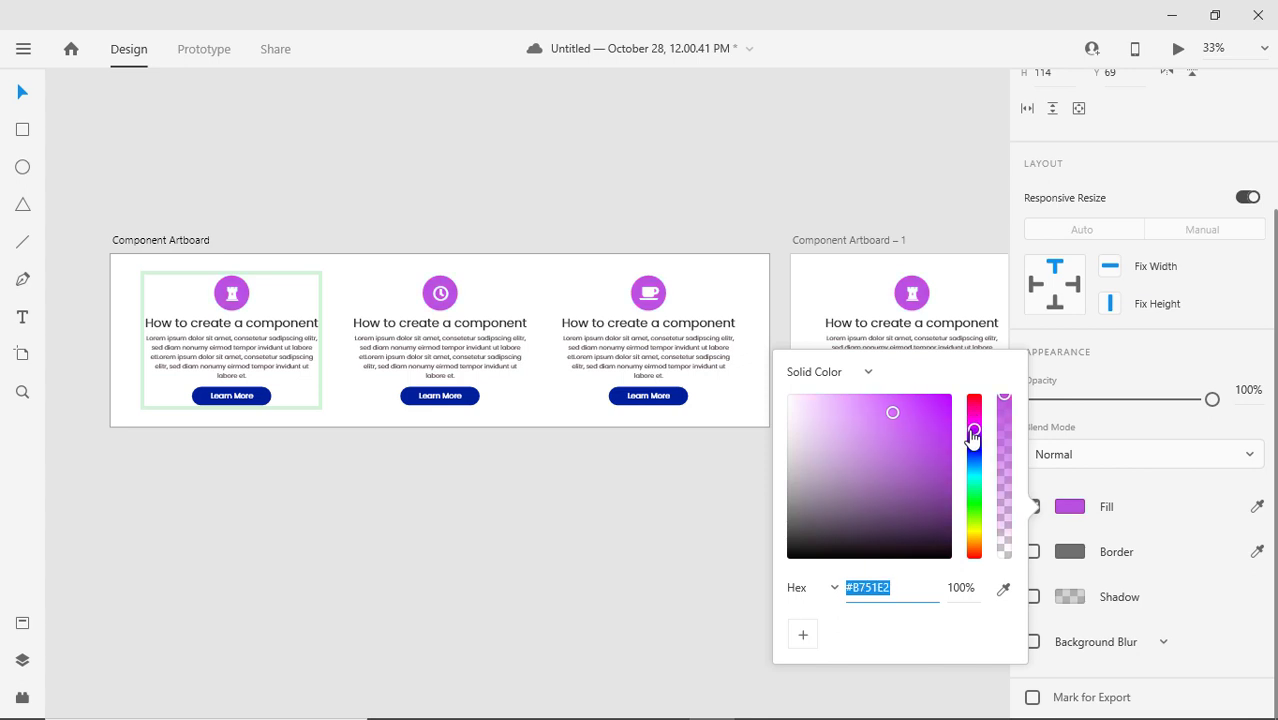
{"action": "left_click_drag", "start_coordinate": [893, 460], "coordinate": [832, 458]}
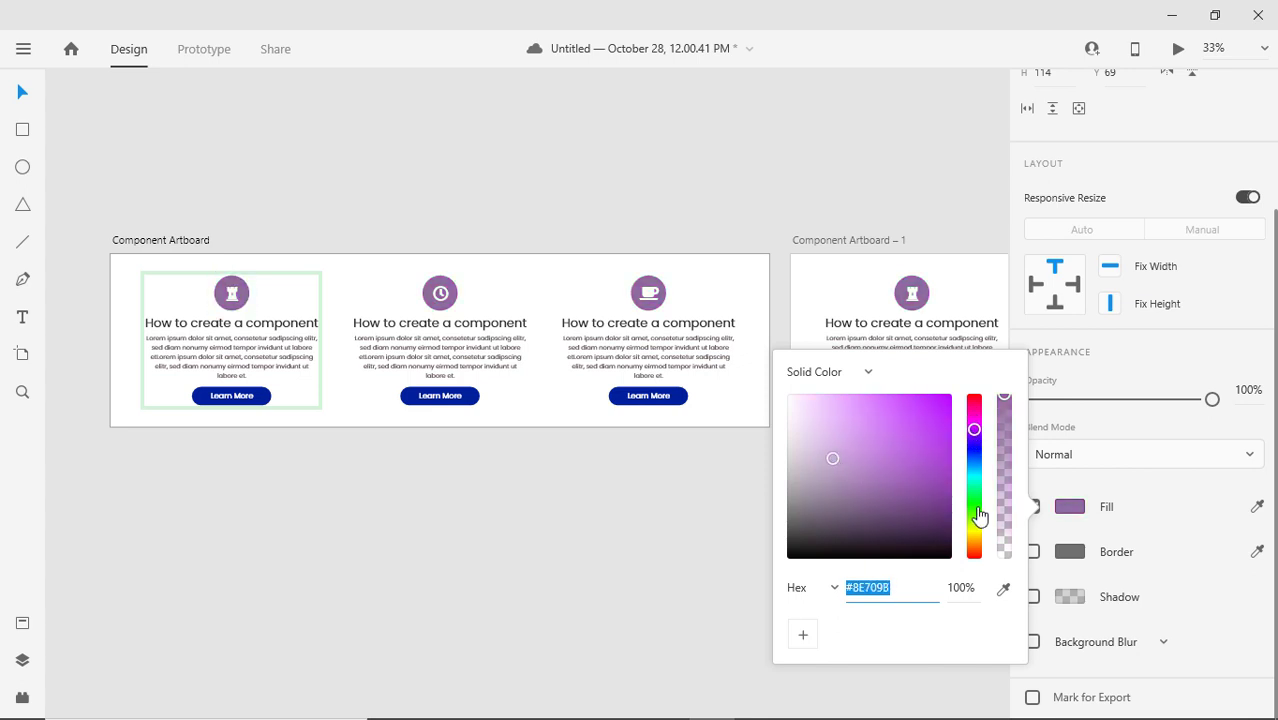
{"action": "left_click_drag", "start_coordinate": [977, 507], "coordinate": [978, 524]}
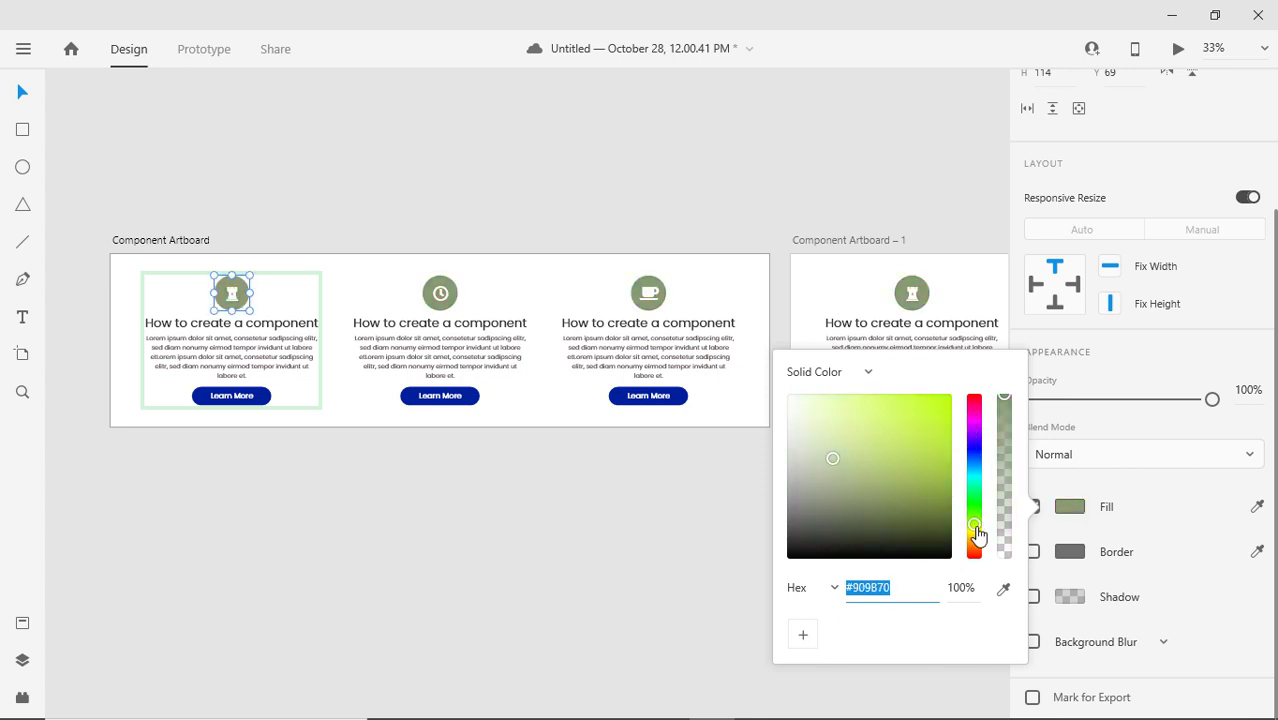
{"action": "left_click", "coordinate": [688, 536]}
{"action": "key", "text": "z"}
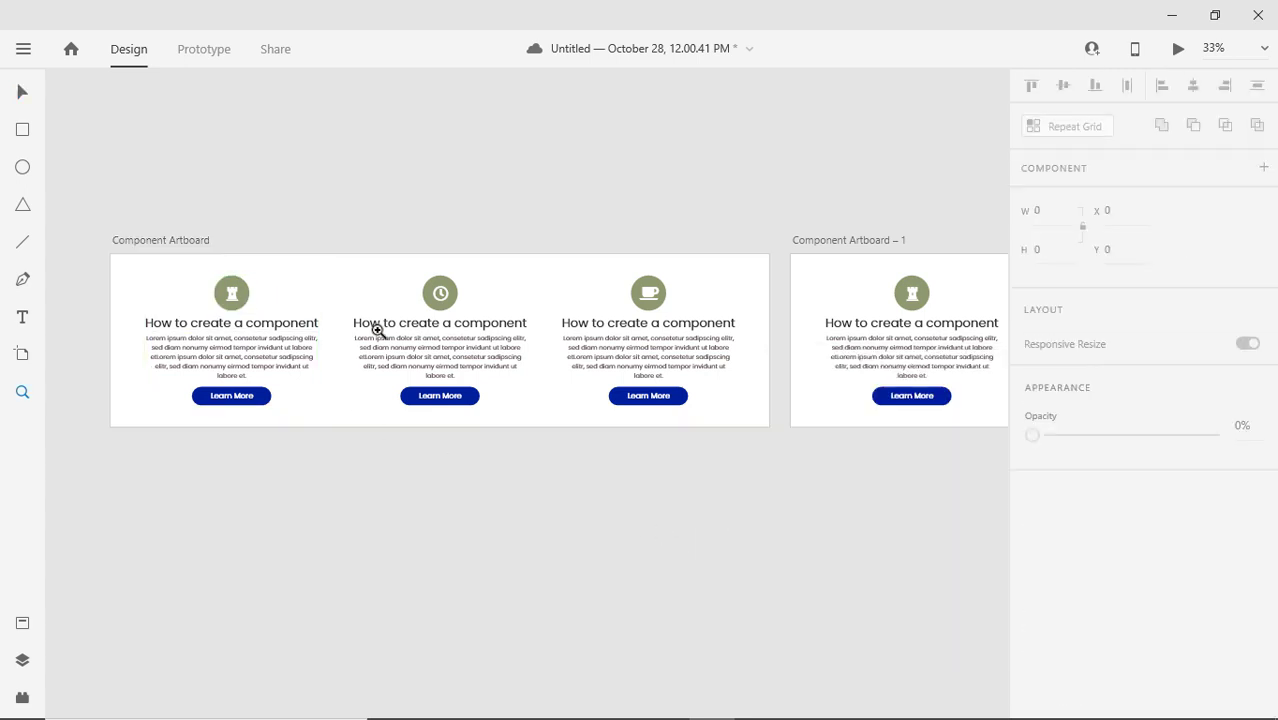
{"action": "scroll", "coordinate": [378, 330], "scroll_direction": "right", "scroll_amount": 10}
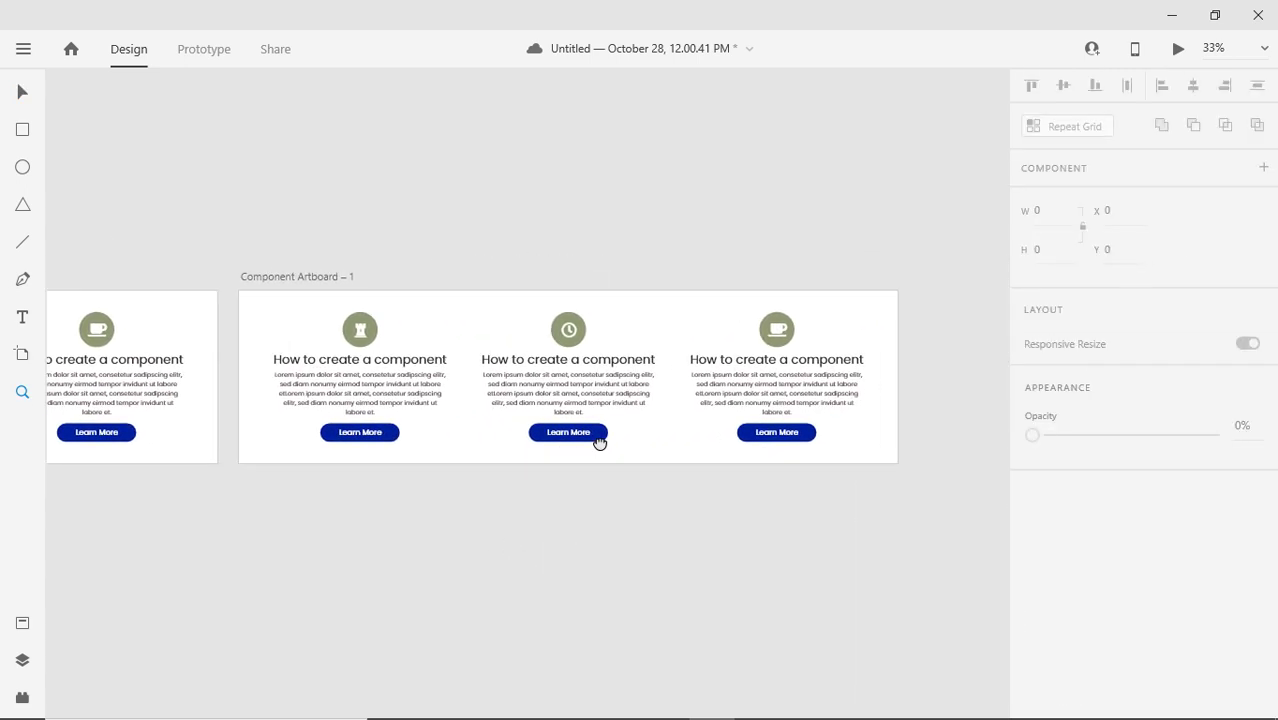
{"action": "scroll", "coordinate": [599, 443], "scroll_direction": "left", "scroll_amount": 6}
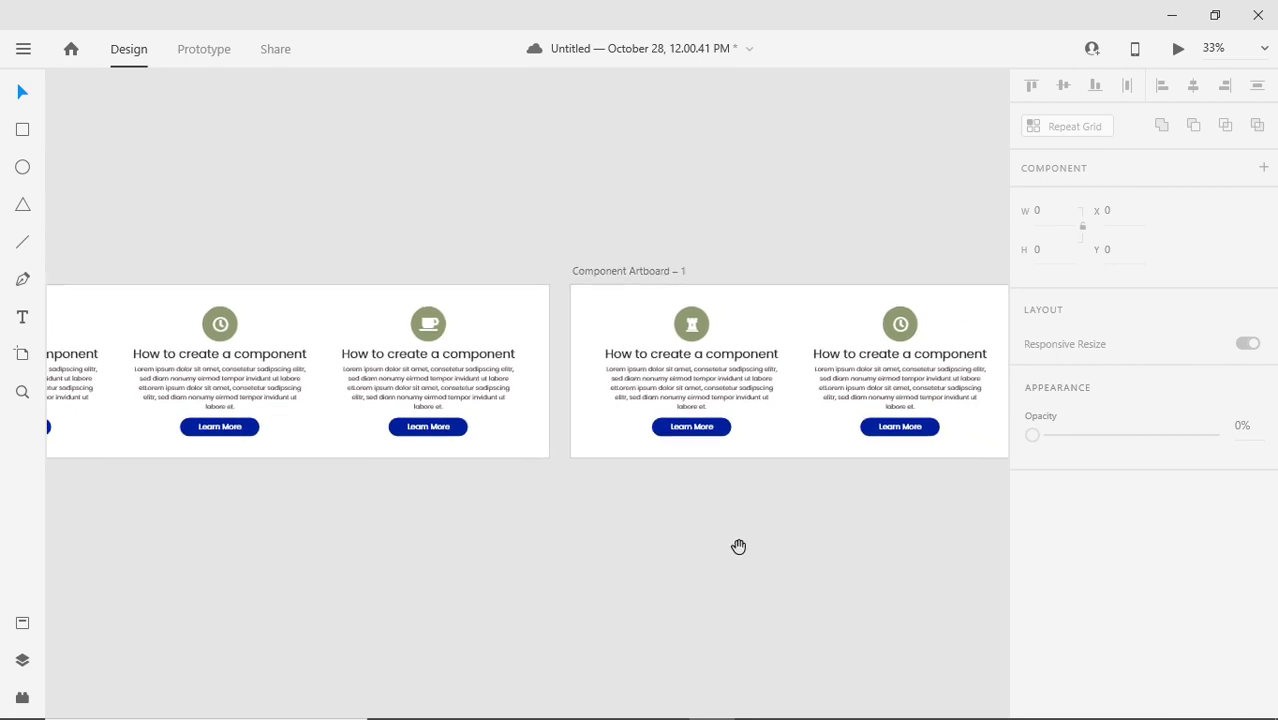
- Delete the duplicated artboard beside the original Component Artboard
{"action": "scroll", "coordinate": [513, 559], "scroll_direction": "right", "scroll_amount": 6}
{"action": "scroll", "coordinate": [636, 430], "scroll_direction": "down", "scroll_amount": 3}
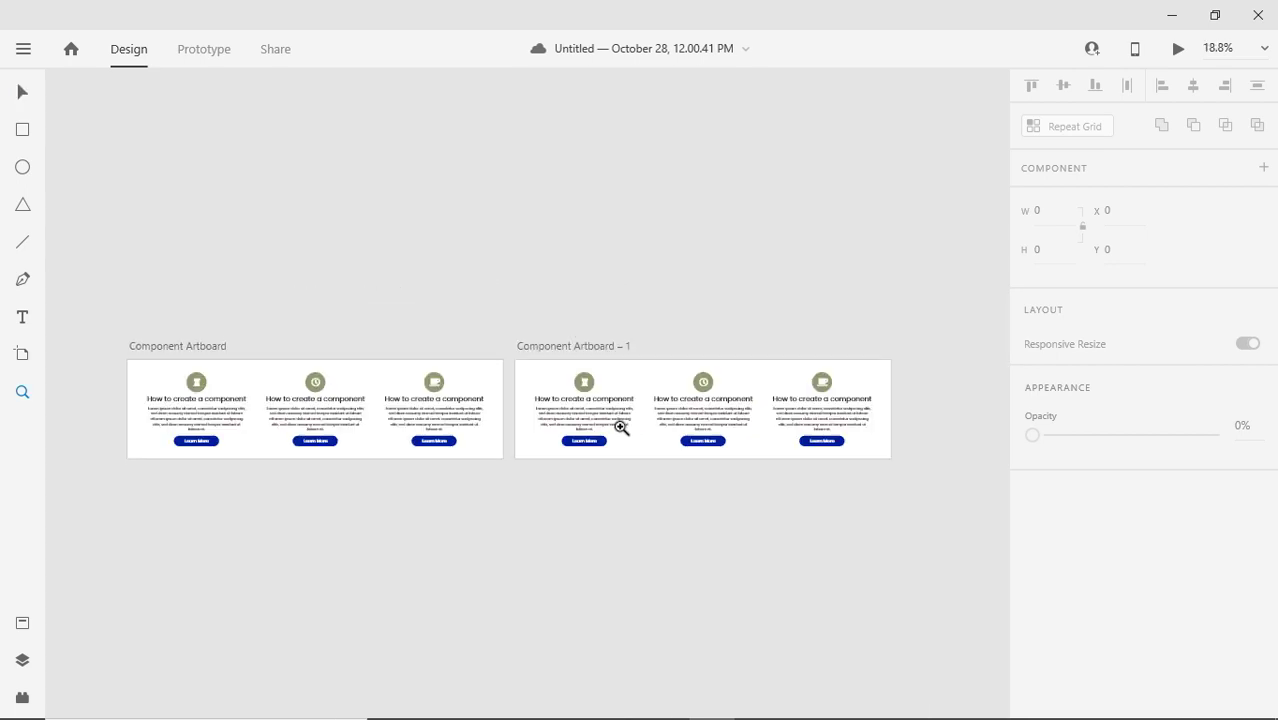
{"action": "left_click_drag", "start_coordinate": [923, 492], "coordinate": [591, 464]}
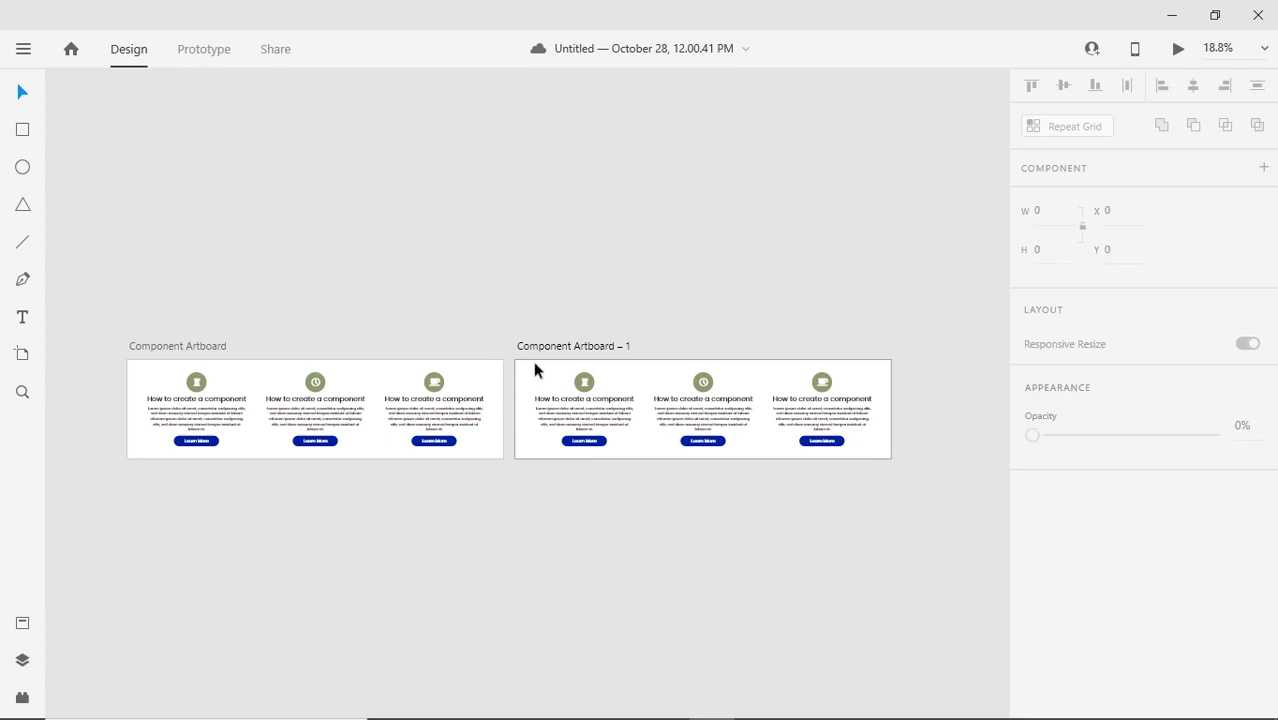
{"action": "left_click", "coordinate": [534, 370]}
{"action": "key", "text": "Delete"}
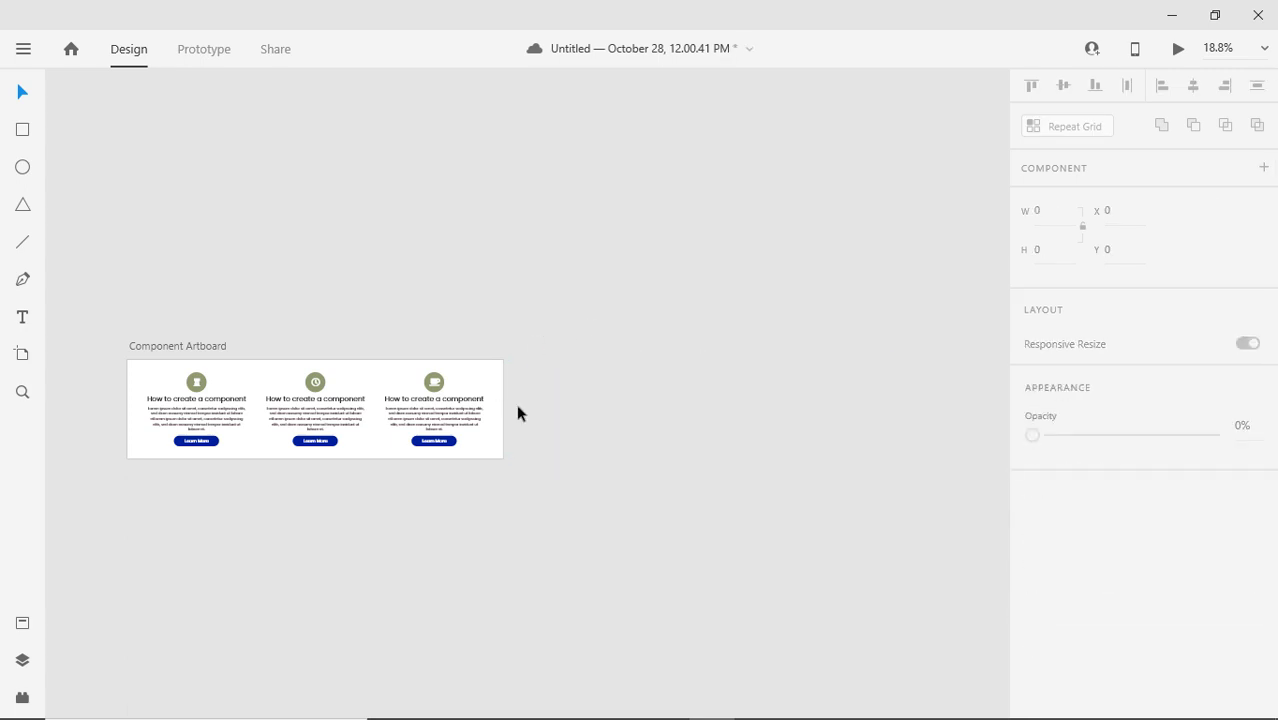
- Delete the second and third cards from the Component Artboard, keeping only the main component card
{"action": "left_click_drag", "start_coordinate": [588, 322], "coordinate": [320, 476]}
{"action": "key", "text": "Delete"}
{"action": "key", "text": "z"}
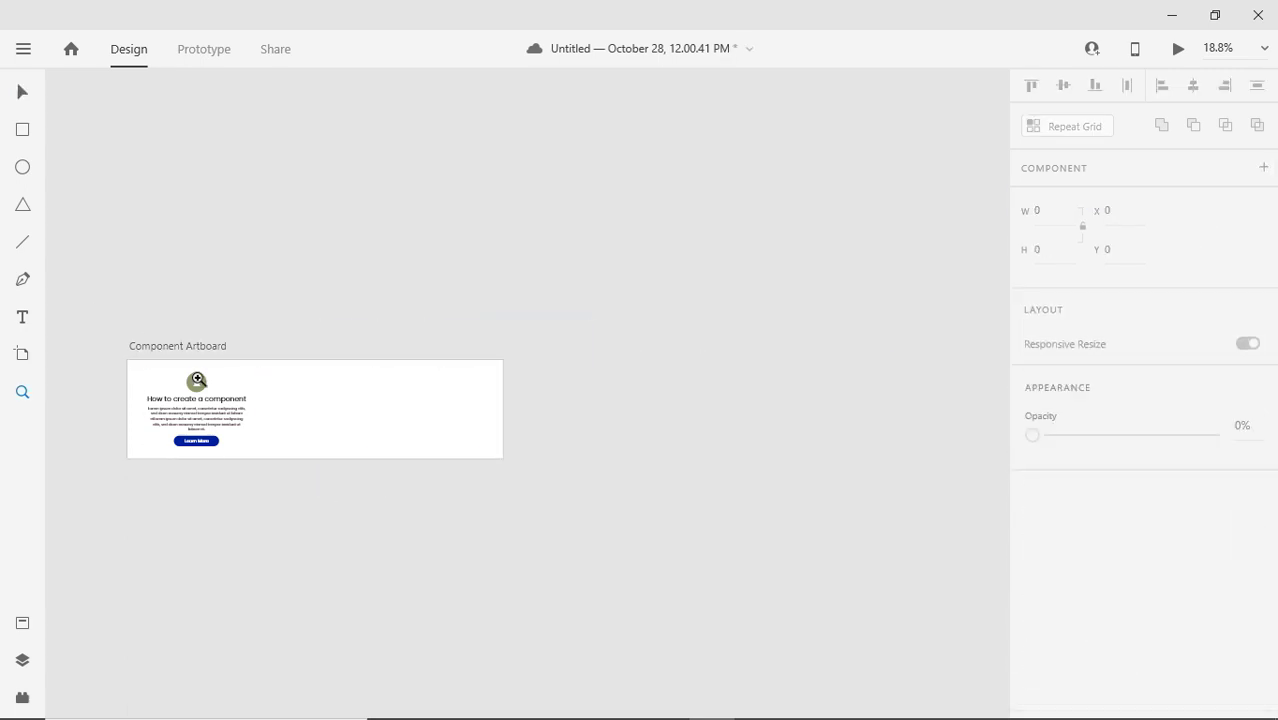
- Narrow the Component Artboard to a width of 773 around the remaining card and deselect it
{"action": "left_click_drag", "start_coordinate": [106, 309], "coordinate": [639, 508]}
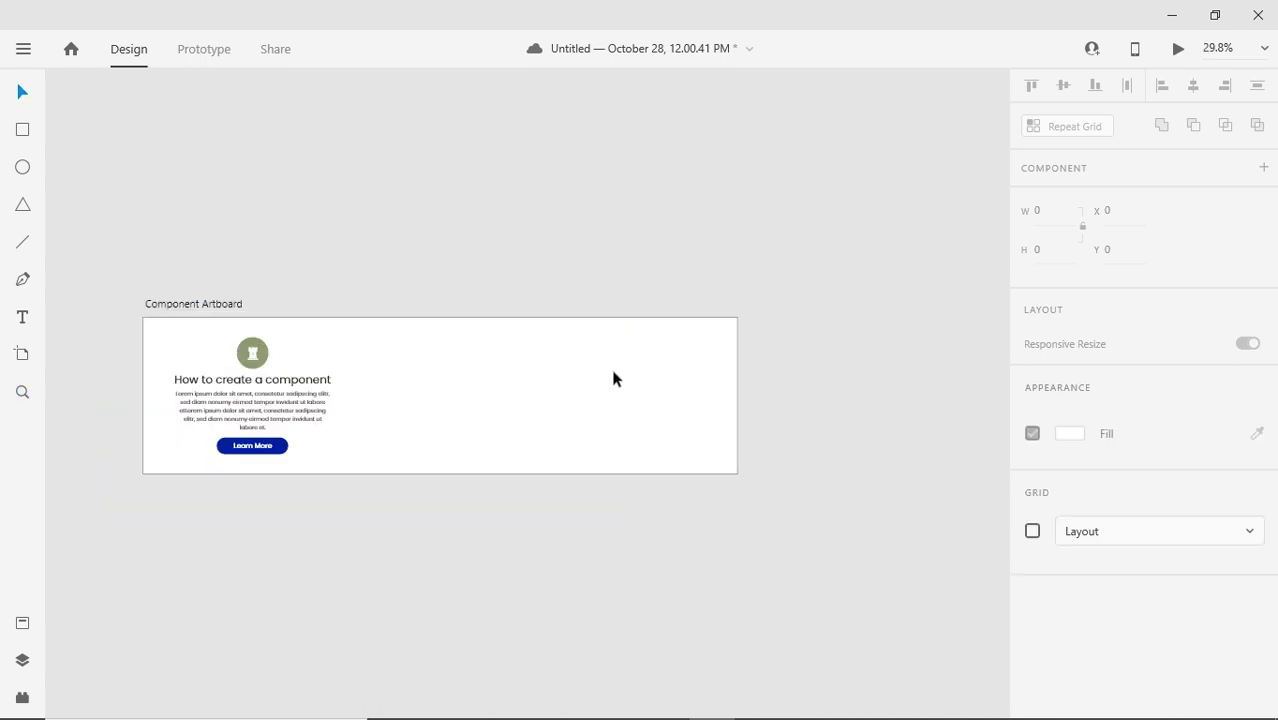
{"action": "left_click", "coordinate": [613, 377]}
{"action": "left_click_drag", "start_coordinate": [740, 395], "coordinate": [349, 422]}
{"action": "left_click", "coordinate": [407, 437]}
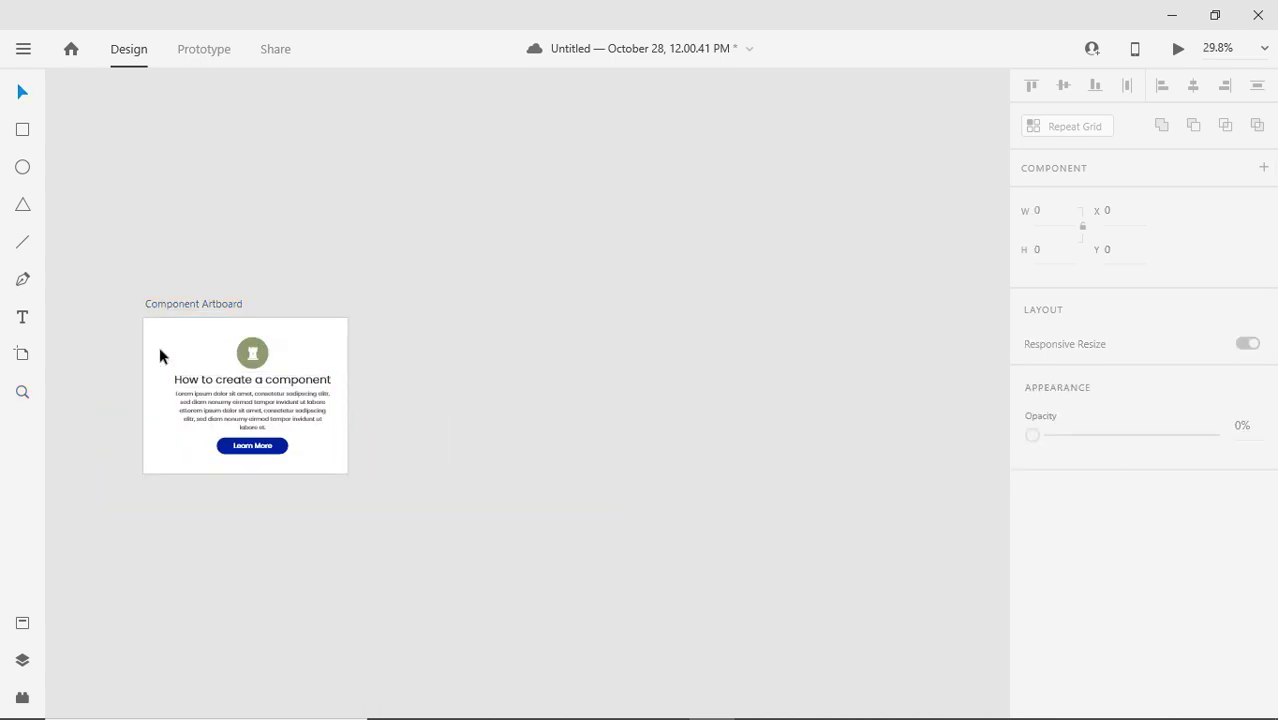
{"action": "left_click", "coordinate": [335, 340]}
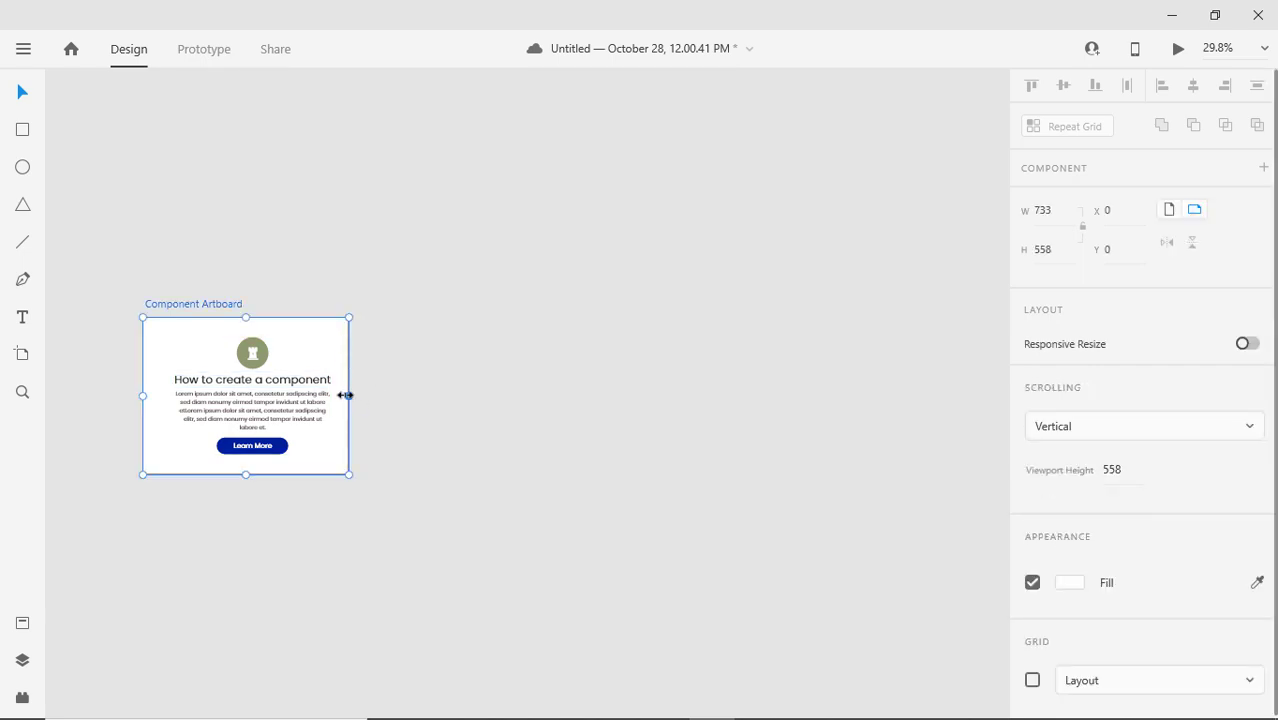
{"action": "left_click_drag", "start_coordinate": [348, 395], "coordinate": [359, 396]}
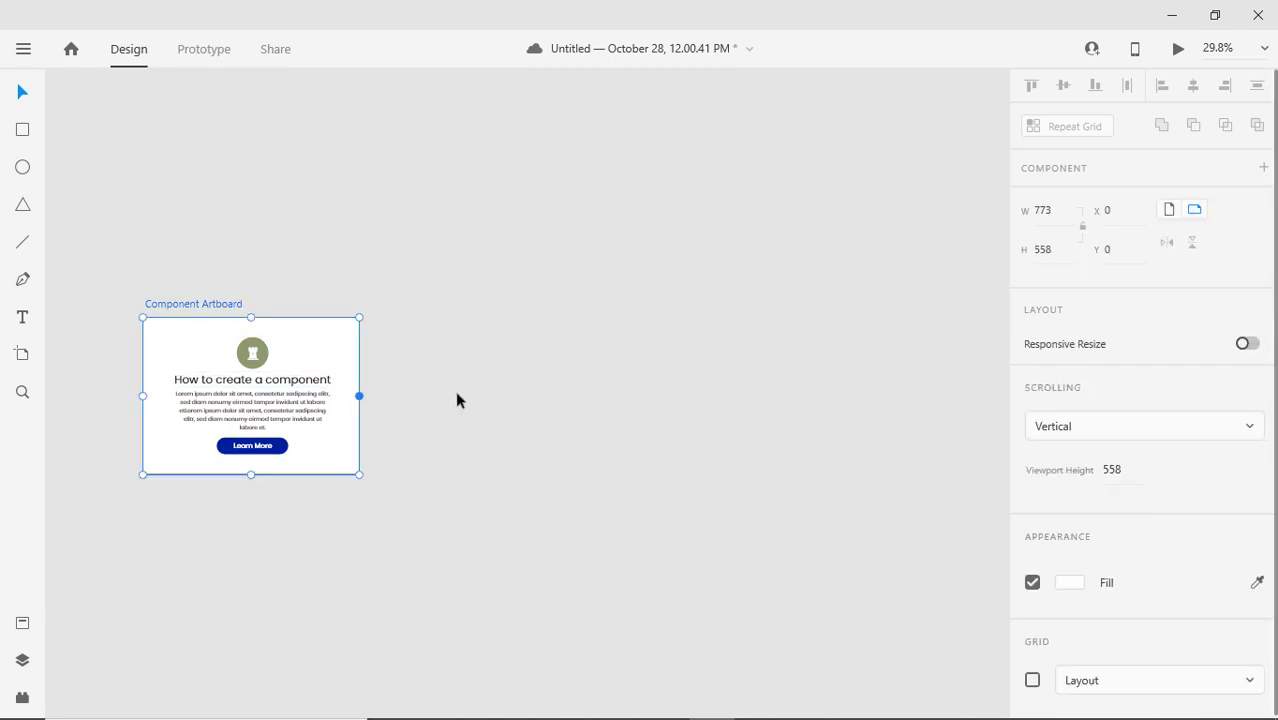
{"action": "left_click", "coordinate": [455, 395]}
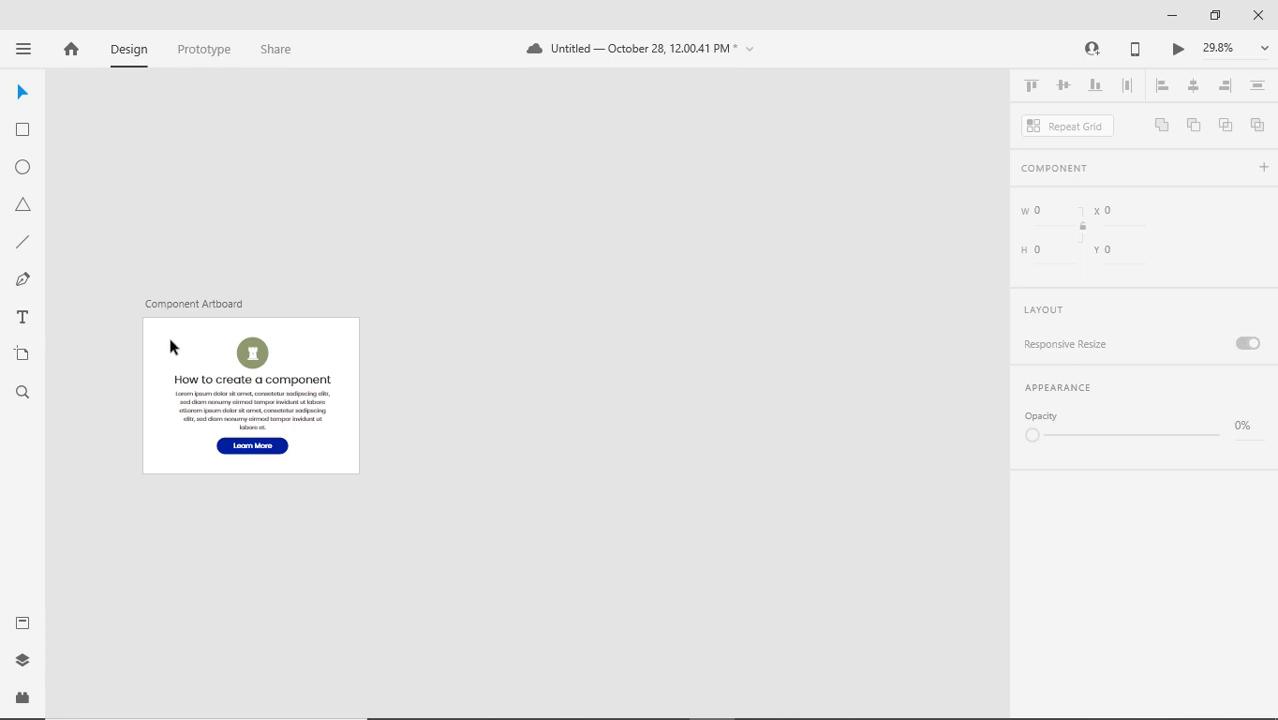
- Duplicate the narrowed Component Artboard four times to form a row of five artboards
{"action": "left_click", "coordinate": [164, 337]}
{"action": "key", "text": "ctrl+d"}
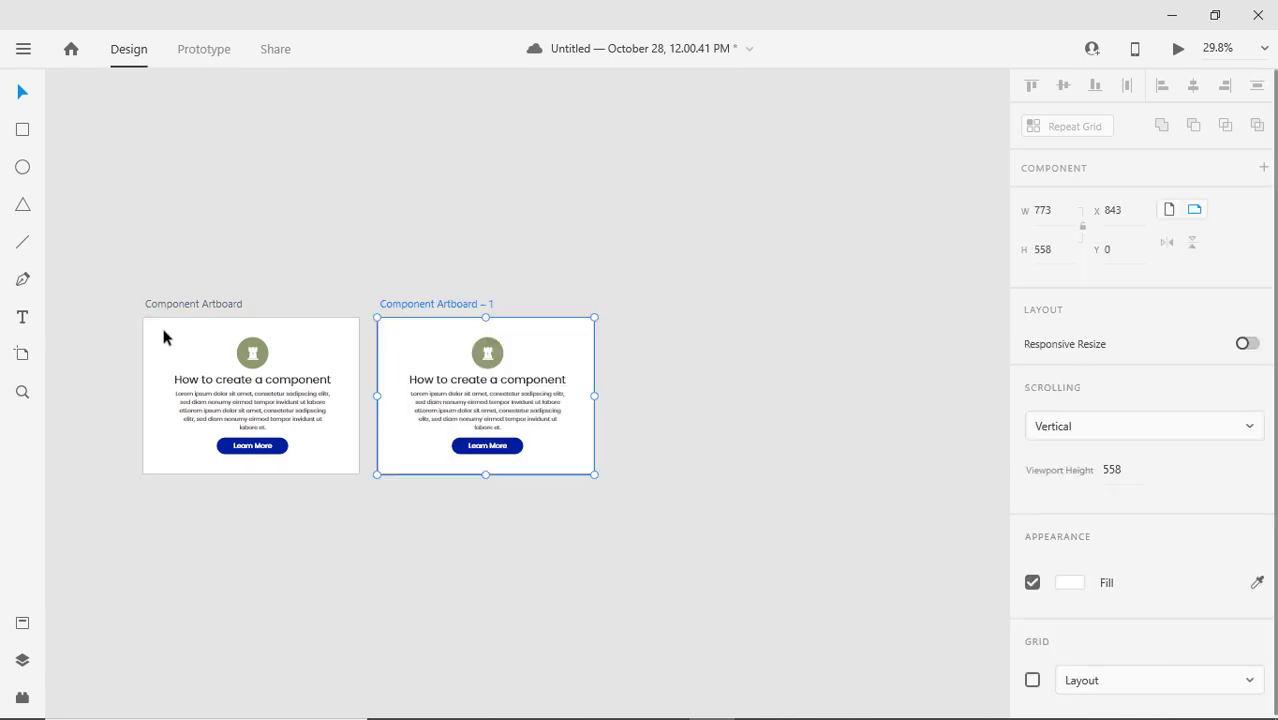
{"action": "key", "text": "ctrl+d"}
{"action": "key", "text": "ctrl+d"}
{"action": "key", "text": "ctrl+d"}
{"action": "key", "text": "z"}
{"action": "left_click", "coordinate": [581, 372], "text": "alt"}
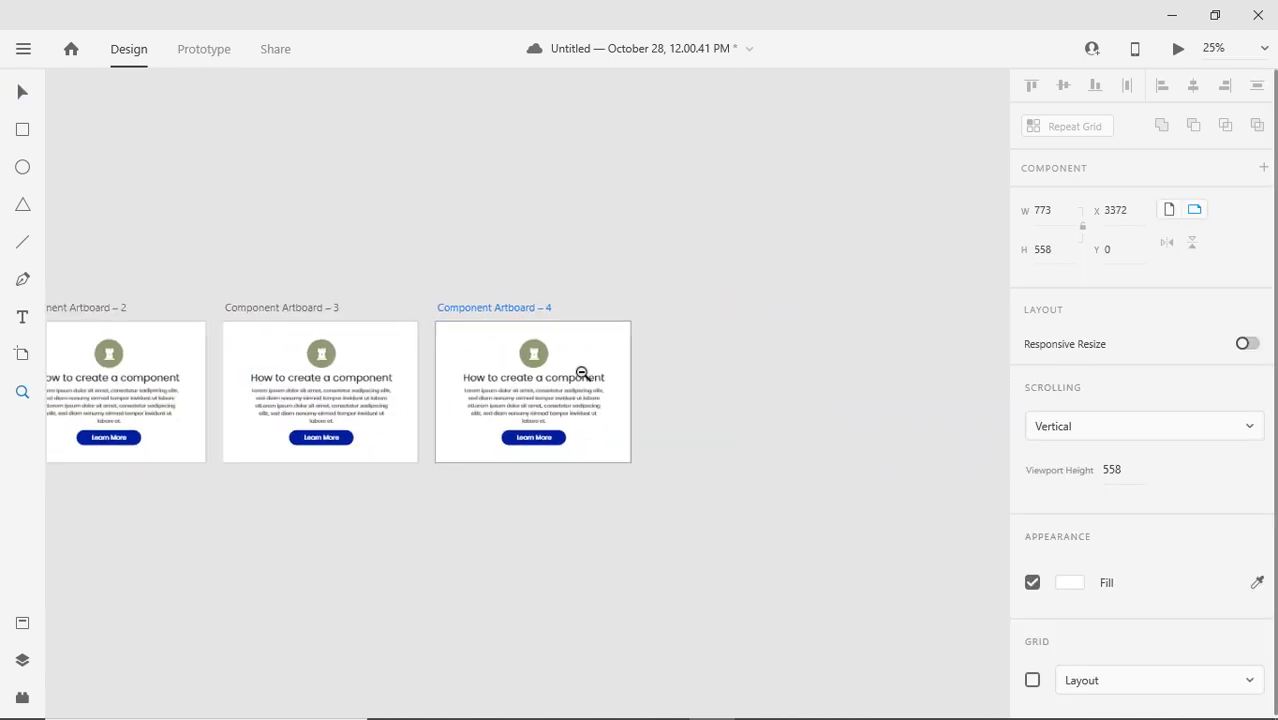
{"action": "scroll", "coordinate": [582, 373], "scroll_direction": "down", "scroll_amount": 2}
{"action": "scroll", "coordinate": [588, 419], "scroll_direction": "up", "scroll_amount": 1}
{"action": "scroll", "coordinate": [588, 419], "scroll_direction": "left", "scroll_amount": 2}
- Increase the Y position of Component Artboard – 4 until it sits well below the row of other artboards, and deselect it
{"action": "left_click", "coordinate": [720, 329]}
{"action": "left_click", "coordinate": [720, 329]}
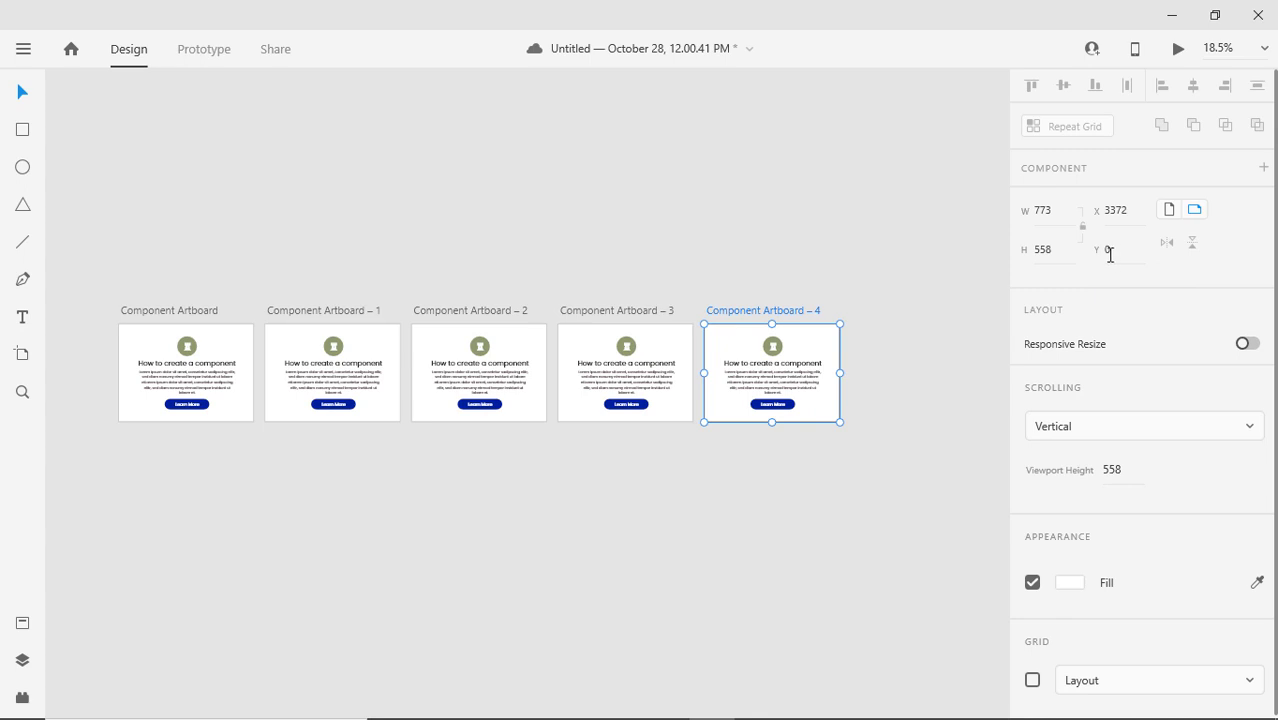
{"action": "key", "text": "Up"}
{"action": "key", "text": "Up"}
{"action": "key", "text": "Up"}
{"action": "key", "text": "Up"}
{"action": "key", "text": "Up"}
{"action": "key", "text": "Up"}
{"action": "key", "text": "Up"}
{"action": "key", "text": "Up"}
{"action": "key", "text": "Up"}
{"action": "key", "text": "Up"}
{"action": "key", "text": "Up"}
{"action": "key", "text": "Up"}
{"action": "key", "text": "Up"}
{"action": "key", "text": "Up"}
{"action": "key", "text": "Up"}
{"action": "key", "text": "Up"}
{"action": "key", "text": "Up"}
{"action": "key", "text": "Up"}
{"action": "key", "text": "Up"}
{"action": "key", "text": "Up"}
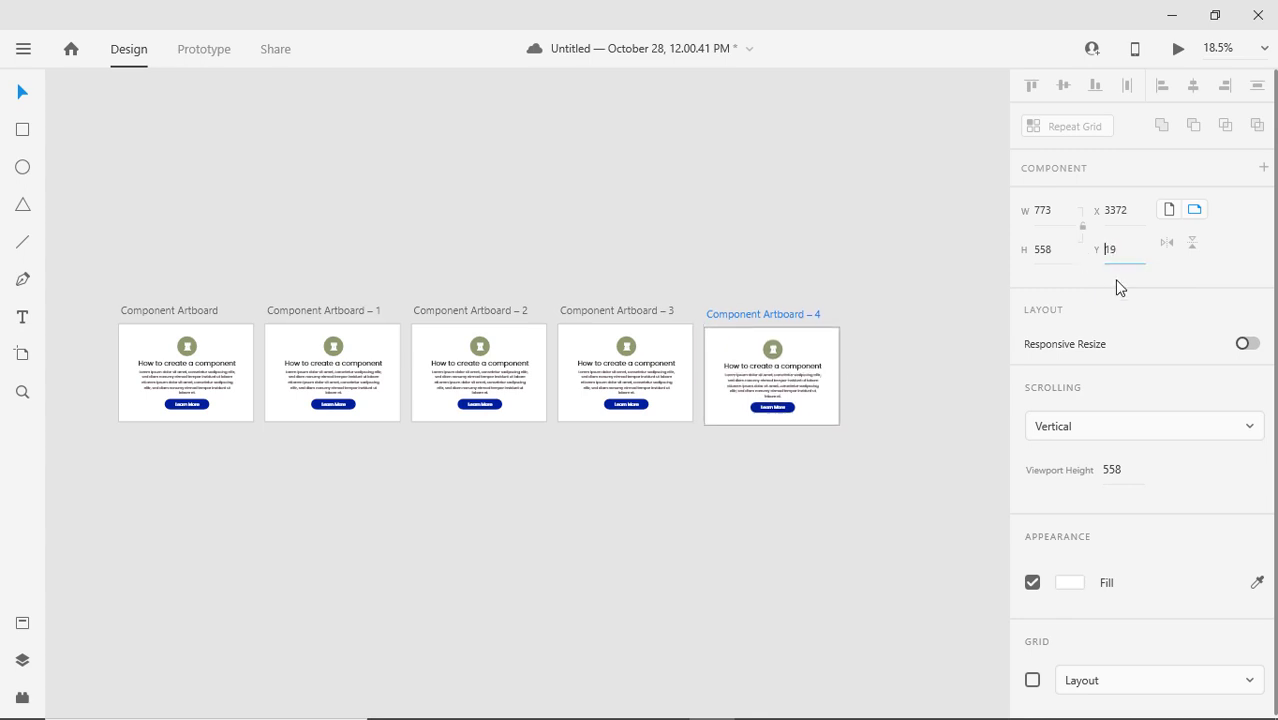
{"action": "key", "text": "shift+Up"}
{"action": "key", "text": "shift+Up"}
{"action": "key", "text": "shift+Up"}
{"action": "key", "text": "shift+Up"}
{"action": "key", "text": "shift+Up"}
{"action": "key", "text": "shift+Up"}
{"action": "key", "text": "shift+Up"}
{"action": "key", "text": "shift+Up"}
{"action": "key", "text": "shift+Up"}
{"action": "key", "text": "shift+Up"}
{"action": "key", "text": "shift+Up"}
{"action": "key", "text": "shift+Up"}
{"action": "key", "text": "shift+Up"}
{"action": "key", "text": "shift+Up"}
{"action": "key", "text": "shift+Up"}
{"action": "key", "text": "shift+Up"}
{"action": "key", "text": "shift+Up"}
{"action": "key", "text": "shift+Up"}
{"action": "key", "text": "shift+Up"}
{"action": "key", "text": "shift+Up"}
{"action": "key", "text": "shift+Up"}
{"action": "key", "text": "shift+Up"}
{"action": "key", "text": "shift+Up"}
{"action": "key", "text": "shift+Up"}
{"action": "key", "text": "shift+Up"}
{"action": "key", "text": "shift+Up"}
{"action": "key", "text": "shift+Up"}
{"action": "key", "text": "shift+Up"}
{"action": "key", "text": "shift+Up"}
{"action": "key", "text": "shift+Up"}
{"action": "key", "text": "shift+Up"}
{"action": "key", "text": "shift+Up"}
{"action": "key", "text": "shift+Up"}
{"action": "key", "text": "shift+Up"}
{"action": "key", "text": "shift+Up"}
{"action": "key", "text": "shift+Up"}
{"action": "key", "text": "shift+Up"}
{"action": "key", "text": "shift+Up"}
{"action": "key", "text": "shift+Up"}
{"action": "key", "text": "shift+Up"}
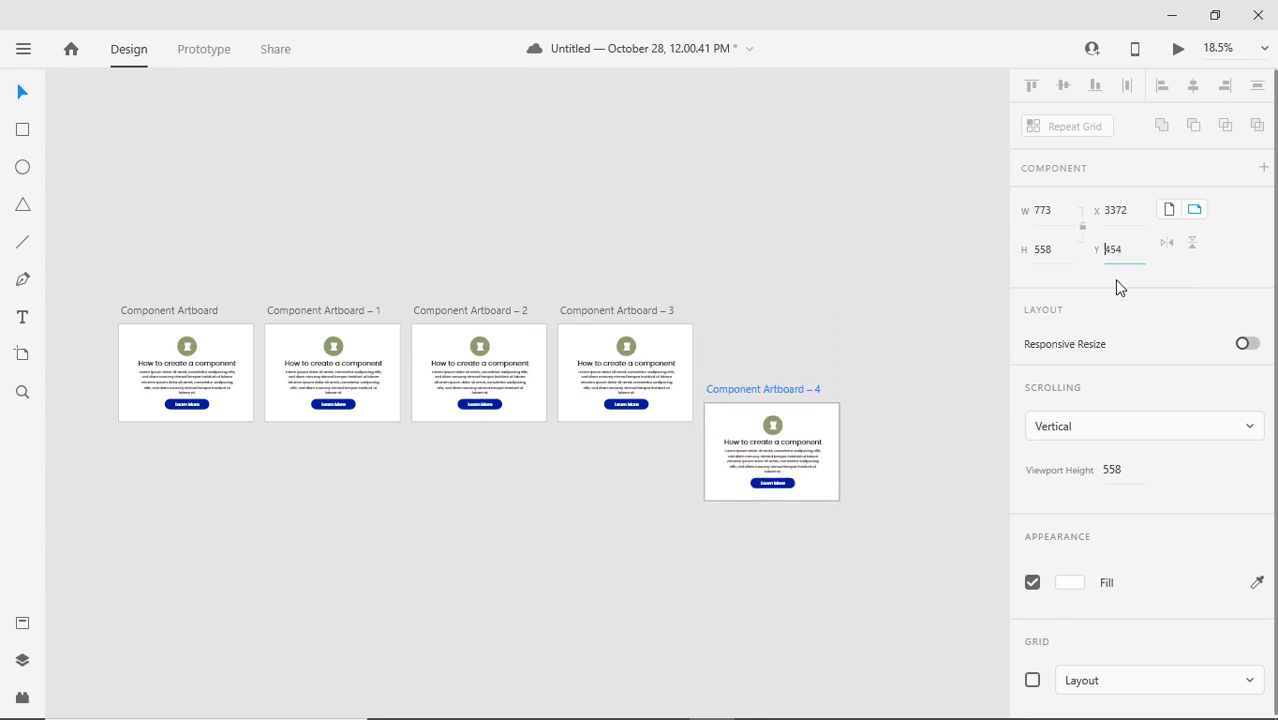
{"action": "key", "text": "shift+Up"}
{"action": "key", "text": "shift+Up"}
{"action": "key", "text": "shift+Up"}
{"action": "key", "text": "shift+Up"}
{"action": "key", "text": "shift+Up"}
{"action": "key", "text": "shift+Up"}
{"action": "key", "text": "shift+Up"}
{"action": "key", "text": "shift+Up"}
{"action": "key", "text": "shift+Up"}
{"action": "key", "text": "shift+Up"}
{"action": "key", "text": "shift+Up"}
{"action": "key", "text": "shift+Up"}
{"action": "key", "text": "shift+Up"}
{"action": "key", "text": "shift+Up"}
{"action": "key", "text": "shift+Up"}
{"action": "key", "text": "shift+Up"}
{"action": "key", "text": "shift+Up"}
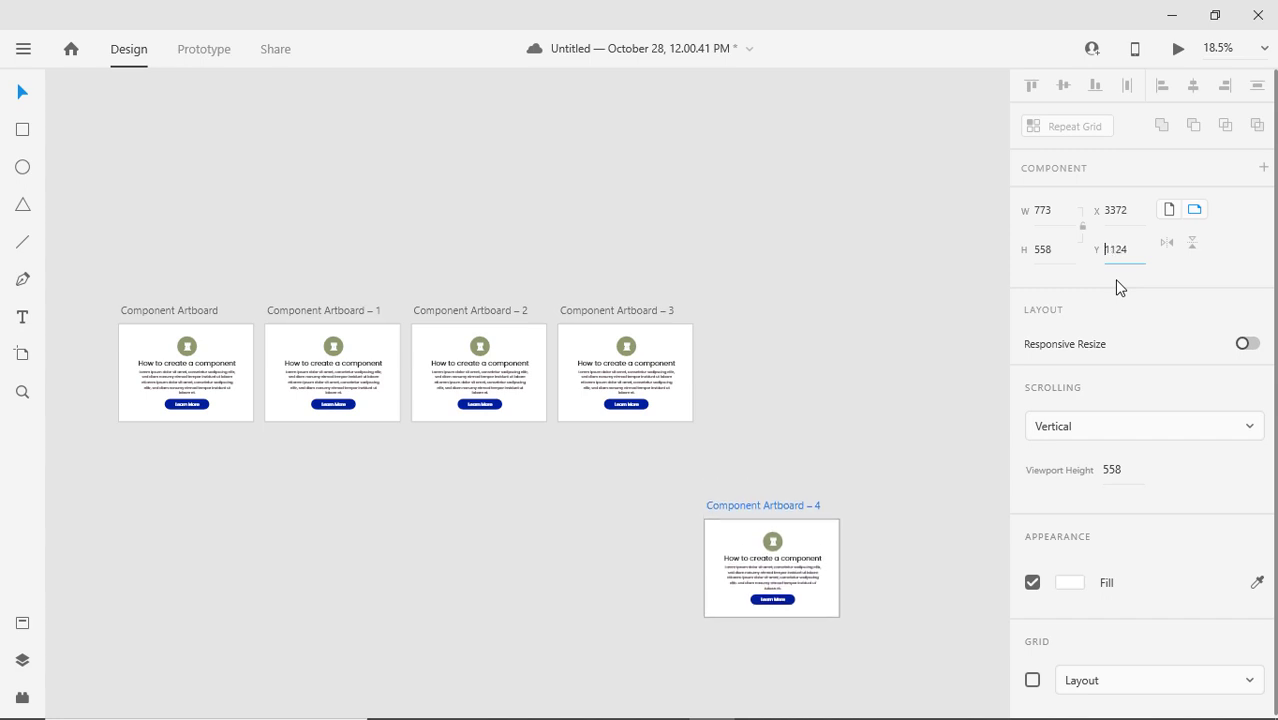
{"action": "left_click", "coordinate": [809, 420]}
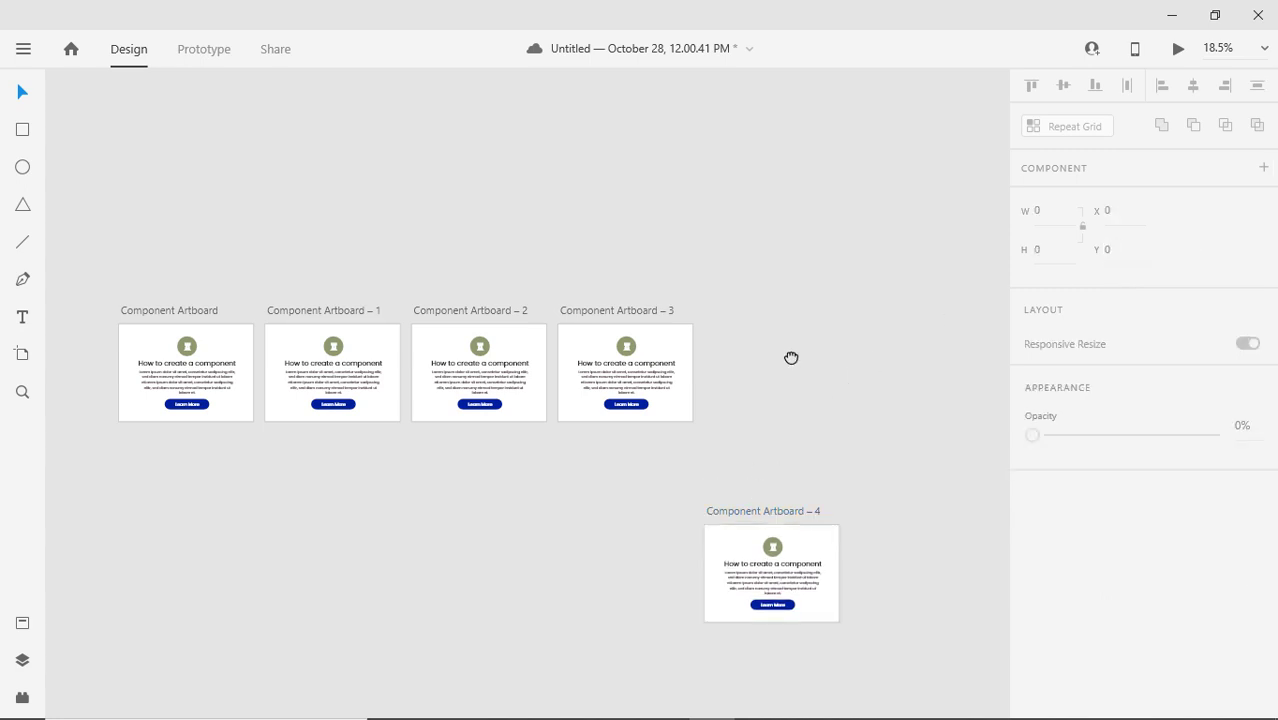
- Use Edit Main Component on the card in Component Artboard – 4 to locate its main component, and deselect it
{"action": "left_click_drag", "start_coordinate": [755, 486], "coordinate": [770, 69]}
{"action": "left_click", "coordinate": [787, 149]}
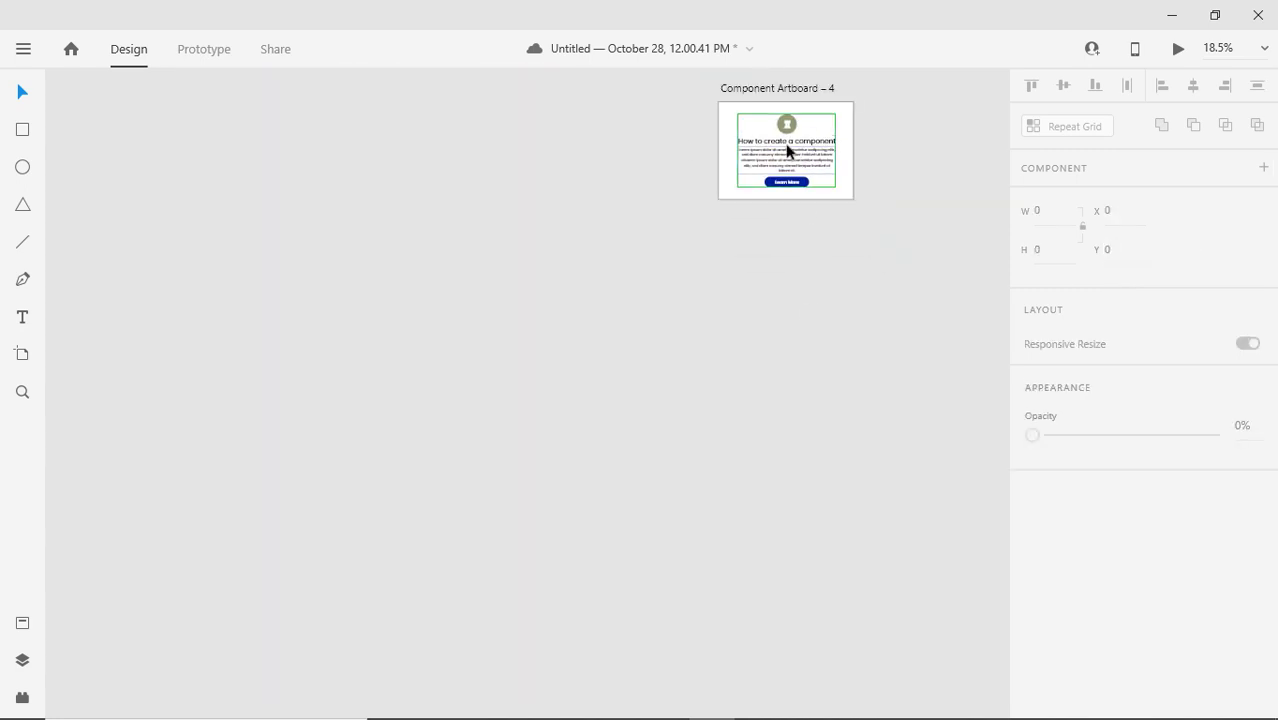
{"action": "right_click", "coordinate": [792, 150]}
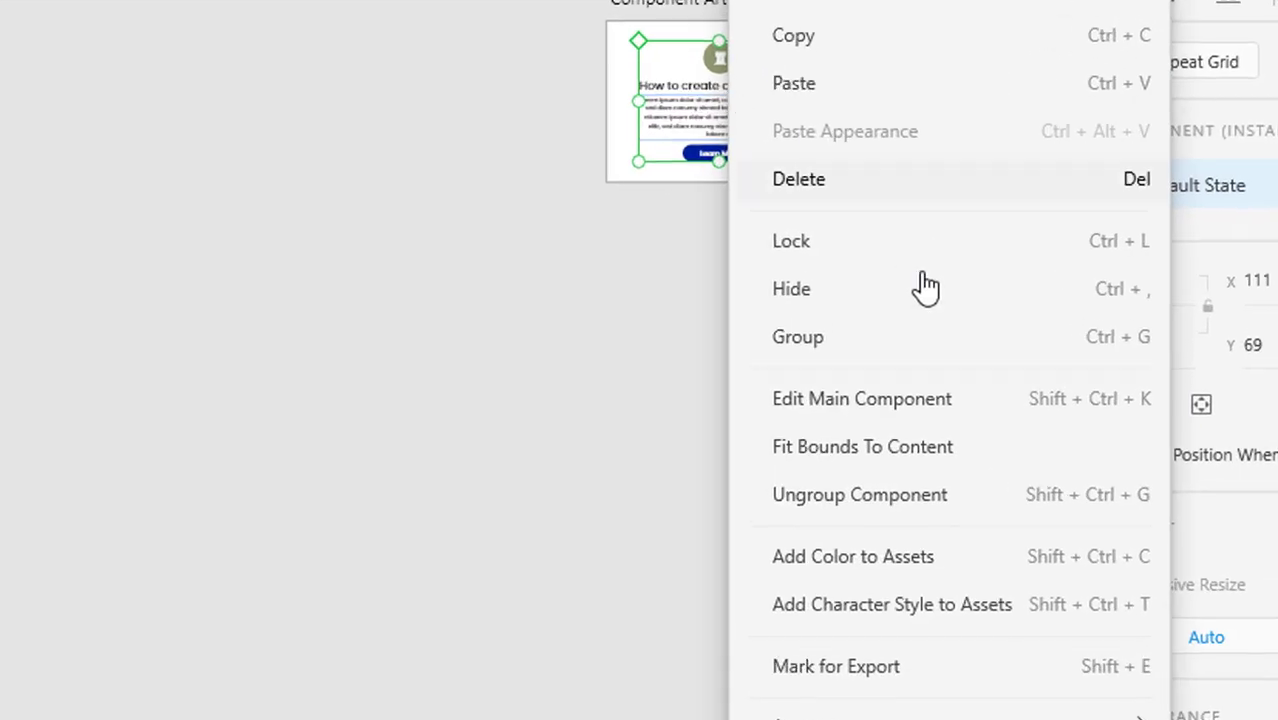
{"action": "left_click", "coordinate": [925, 395]}
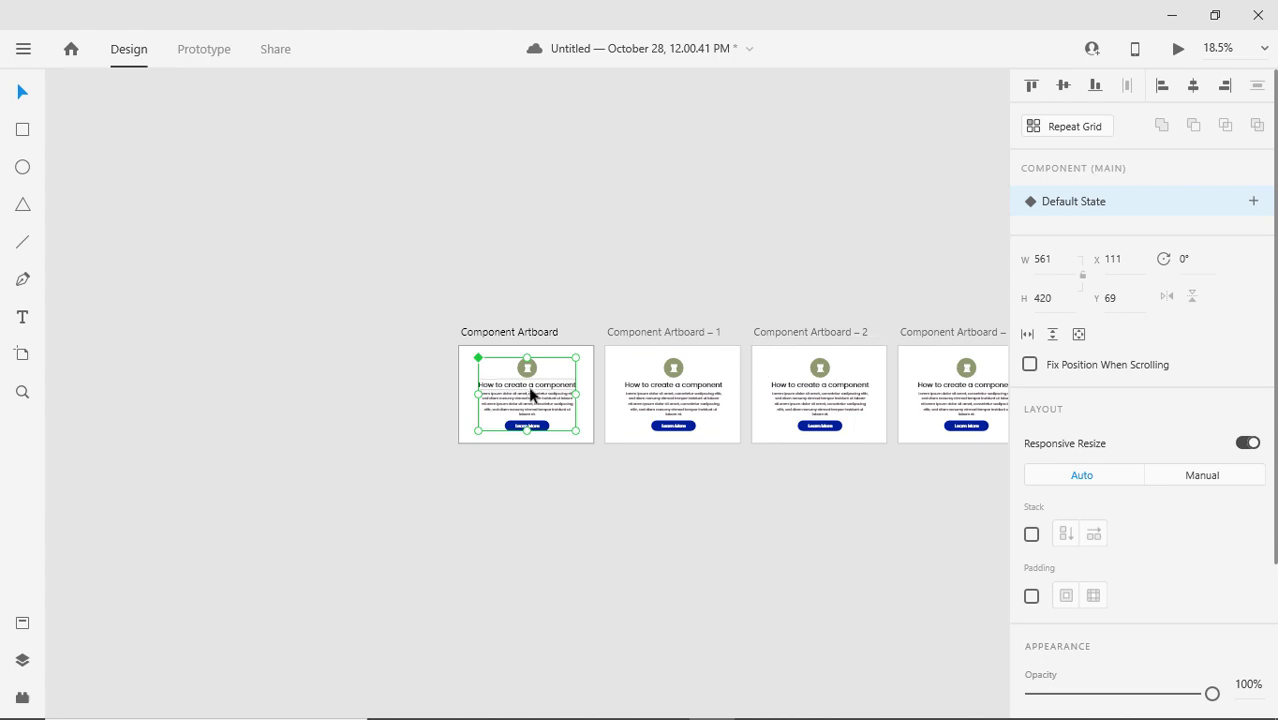
{"action": "left_click", "coordinate": [598, 603]}
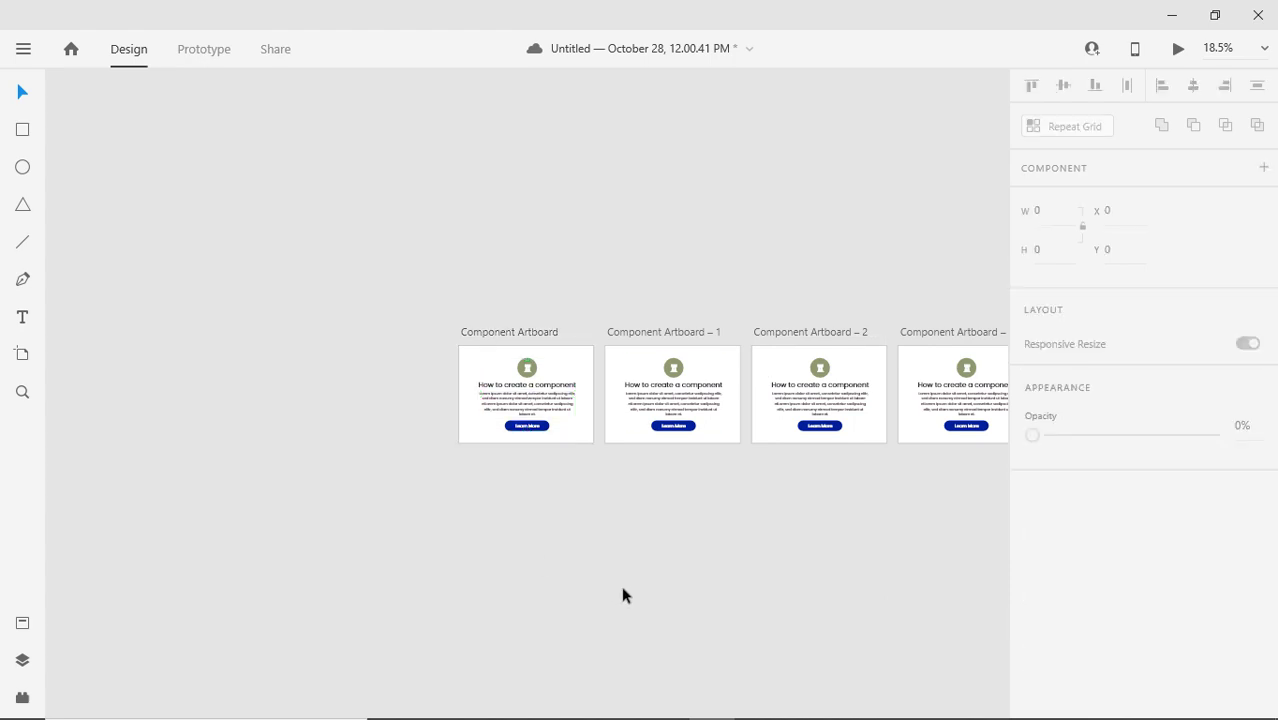
{"action": "left_click_drag", "start_coordinate": [572, 543], "coordinate": [189, 378]}
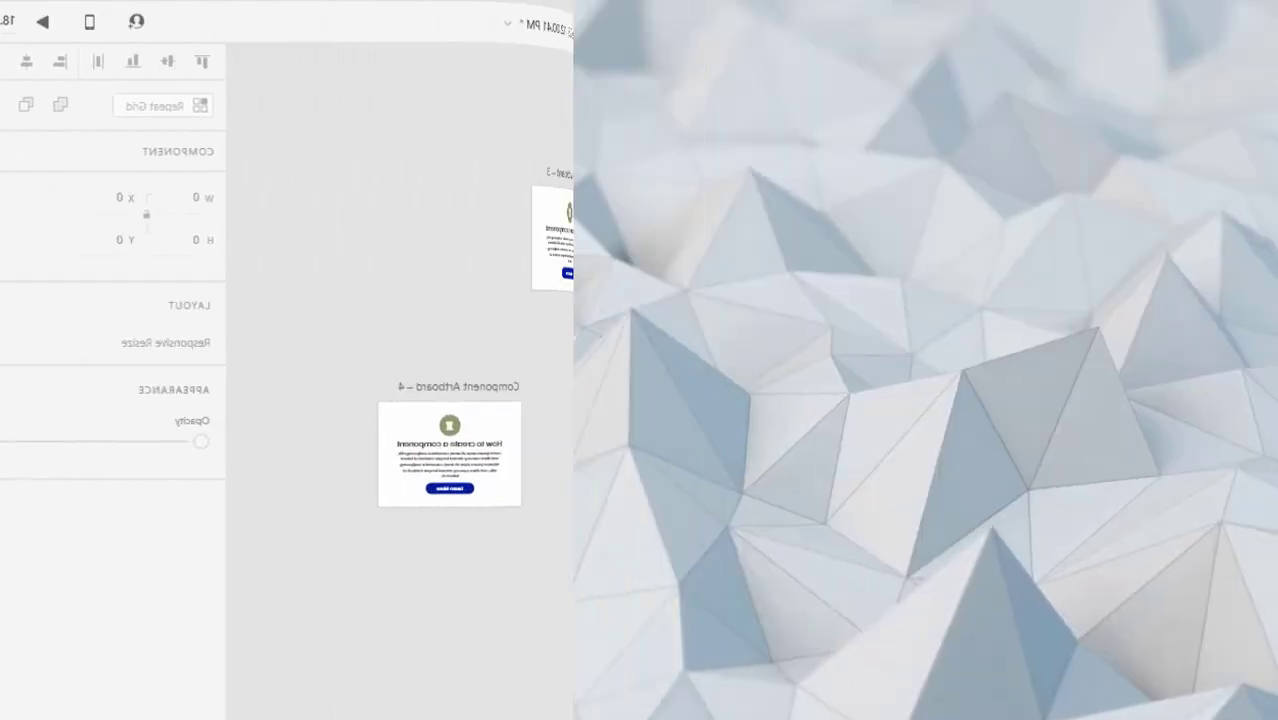